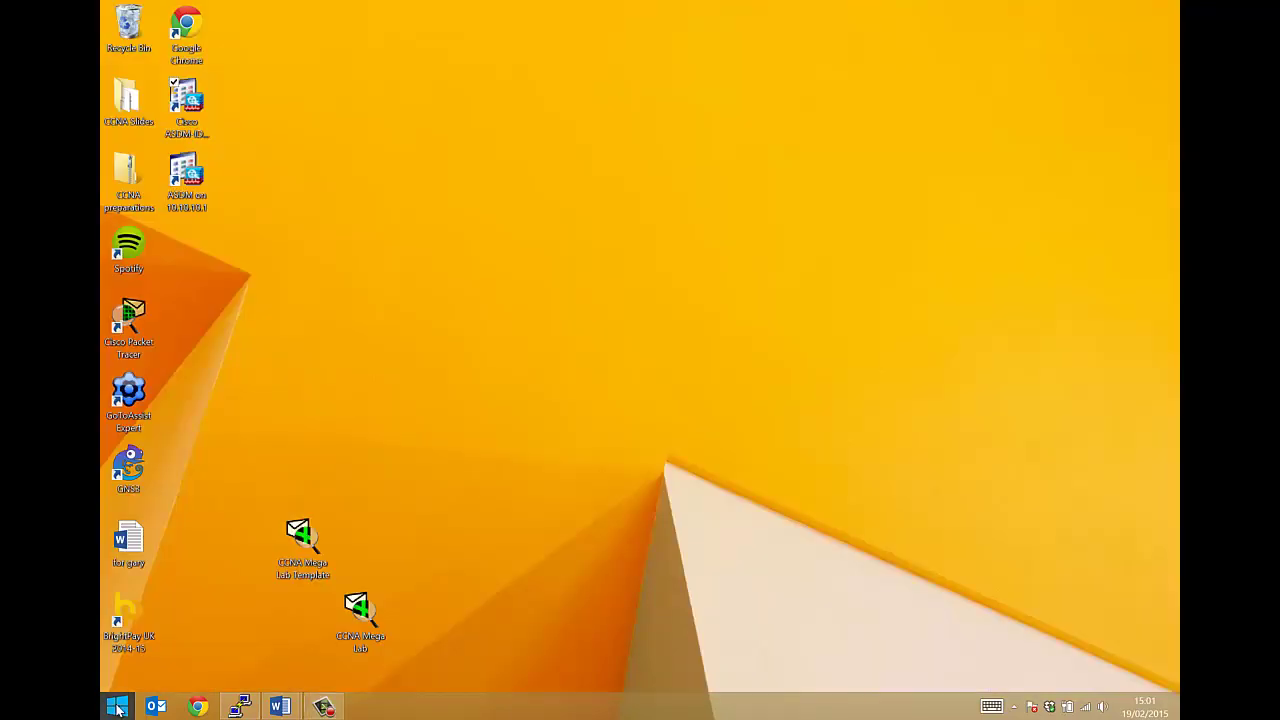
Search for cmd, run Command Prompt as administrator, and center its window on the desktop
{"action": "left_click", "coordinate": [120, 695]}
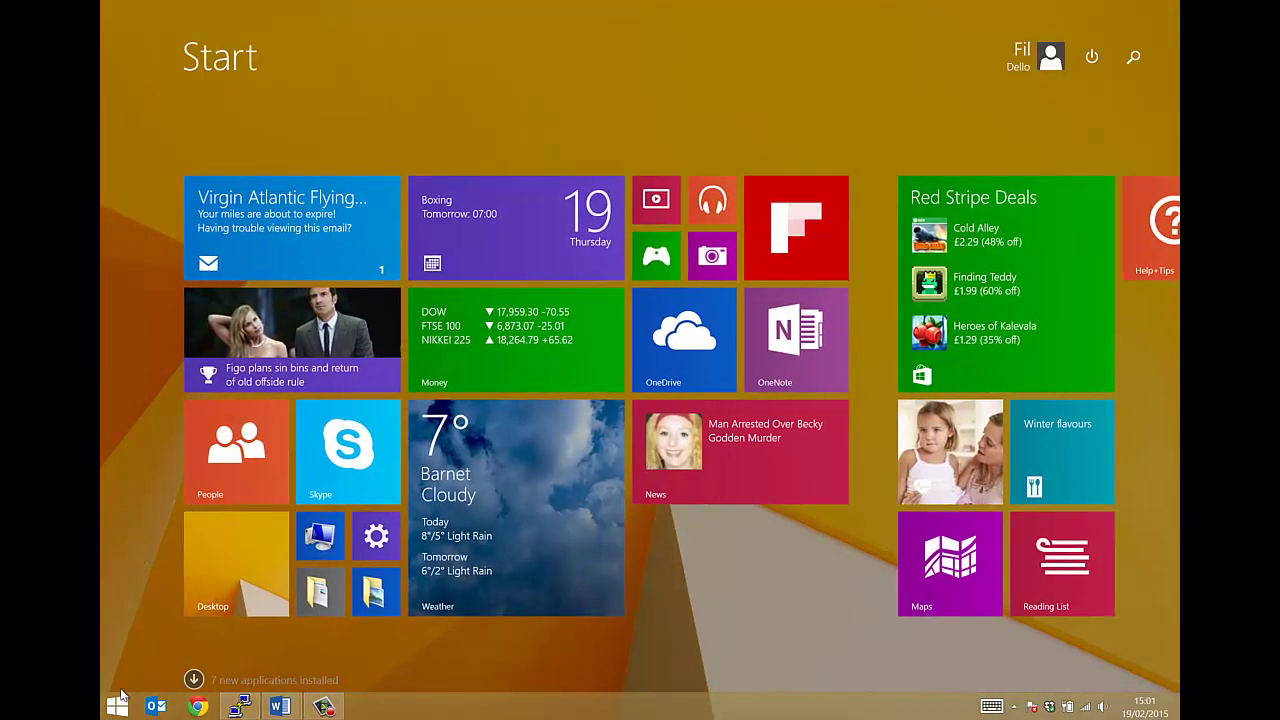
{"action": "type", "text": "cmd"}
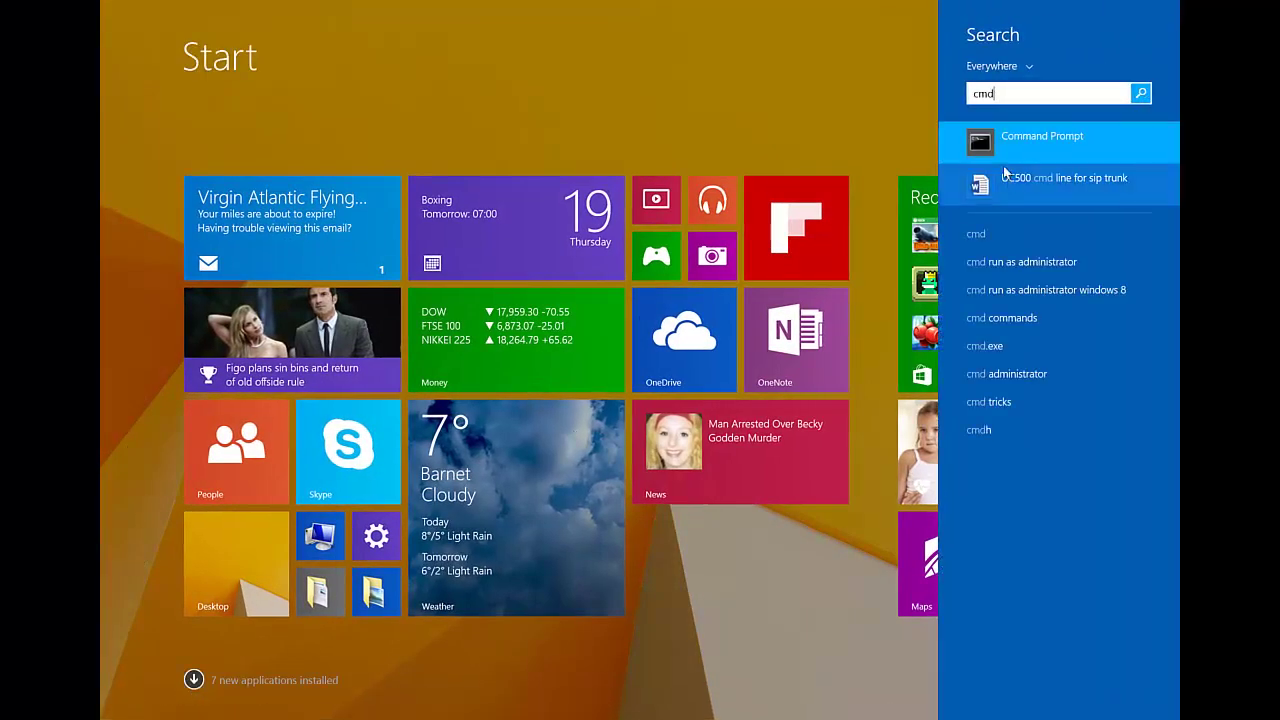
{"action": "right_click", "coordinate": [1004, 140]}
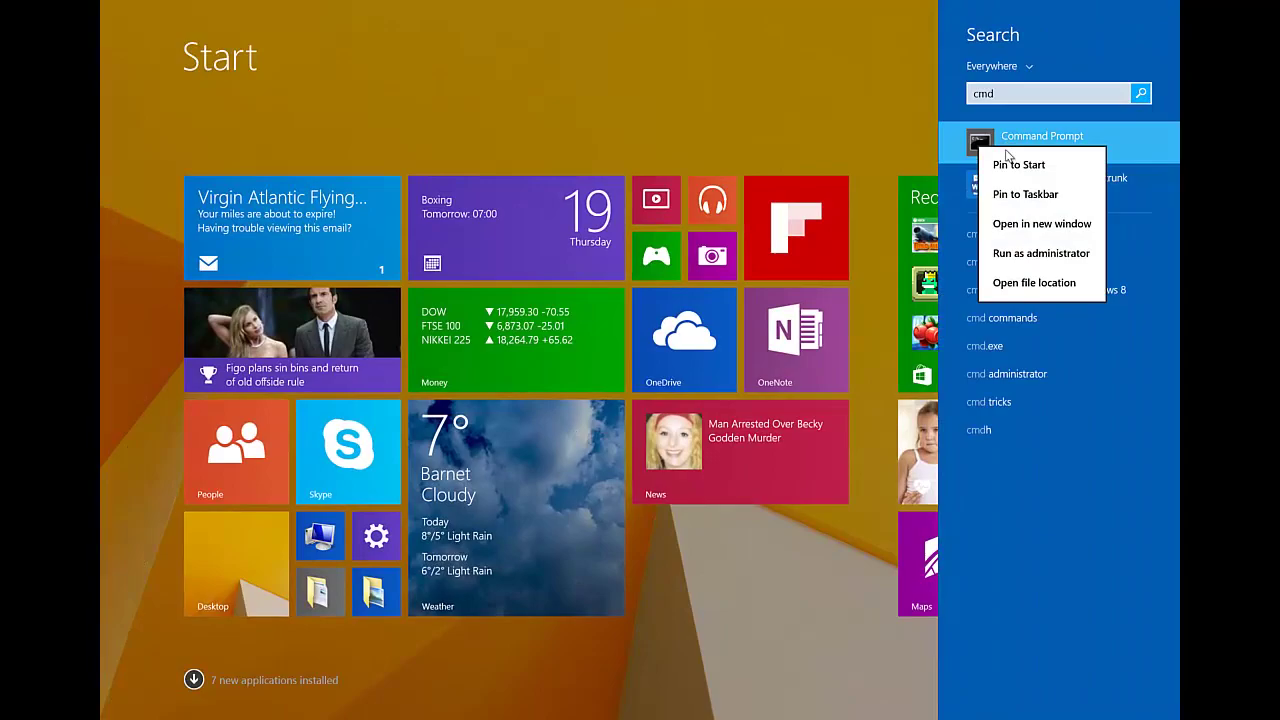
{"action": "left_click", "coordinate": [1020, 252]}
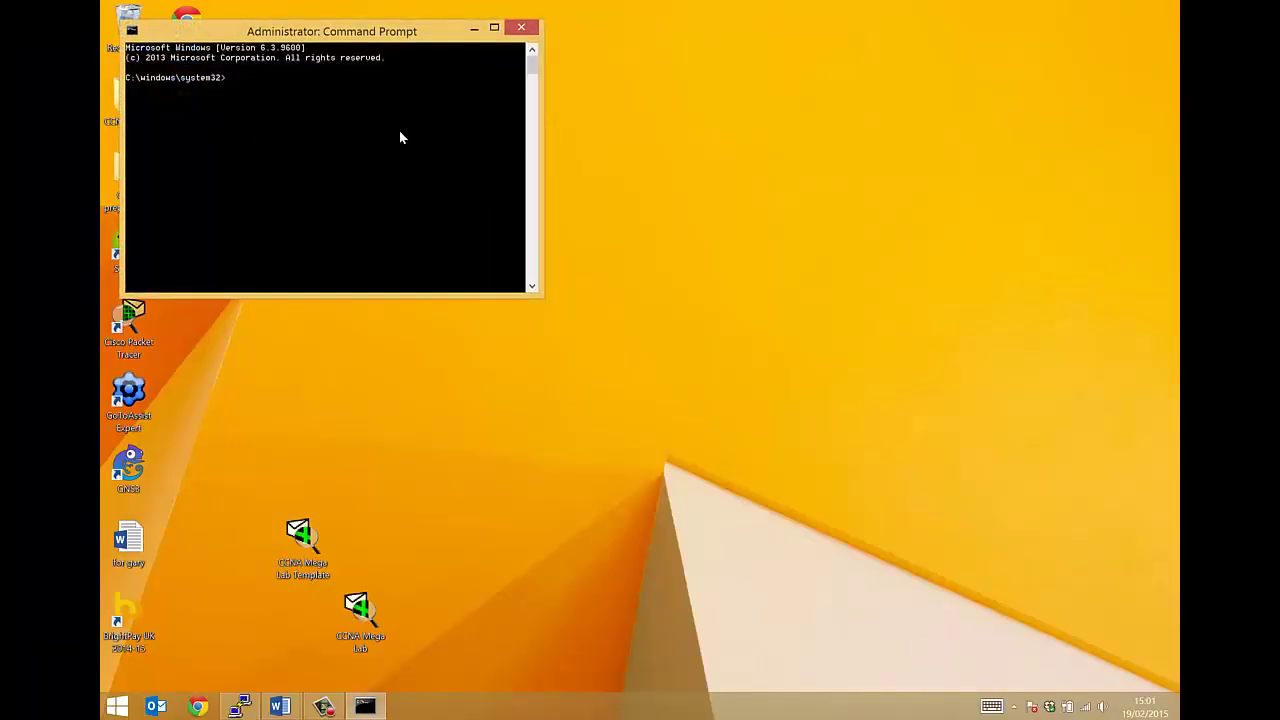
{"action": "left_click_drag", "start_coordinate": [355, 27], "coordinate": [727, 230]}
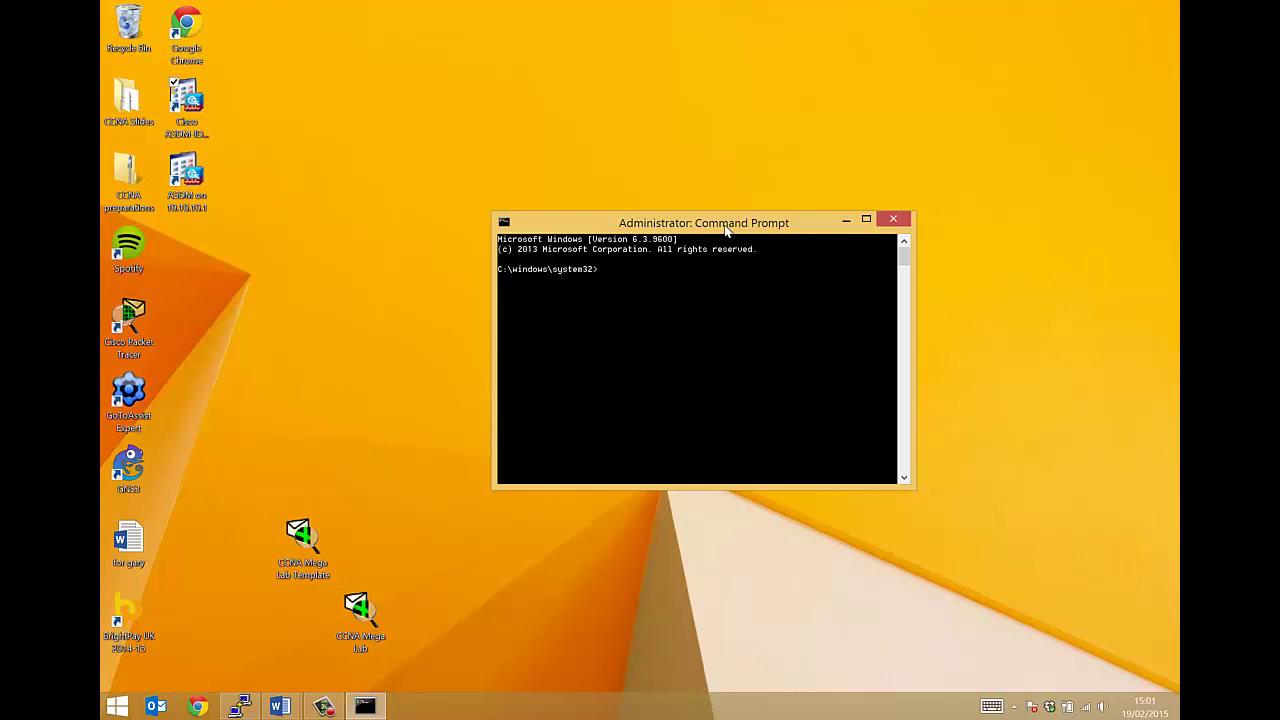
Delete the desktop Word file to the Recycle Bin and run hdwwiz.exe in Command Prompt
{"action": "left_click_drag", "start_coordinate": [640, 232], "coordinate": [497, 225]}
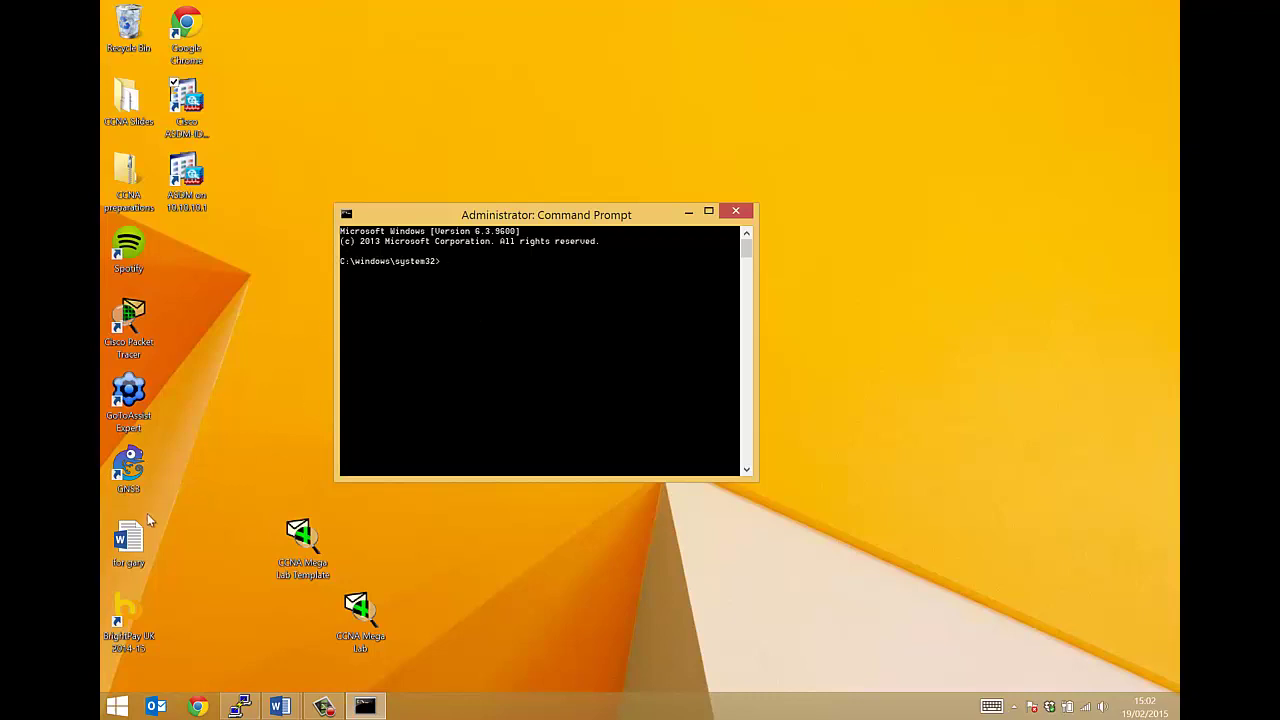
{"action": "left_click_drag", "start_coordinate": [132, 535], "coordinate": [128, 25]}
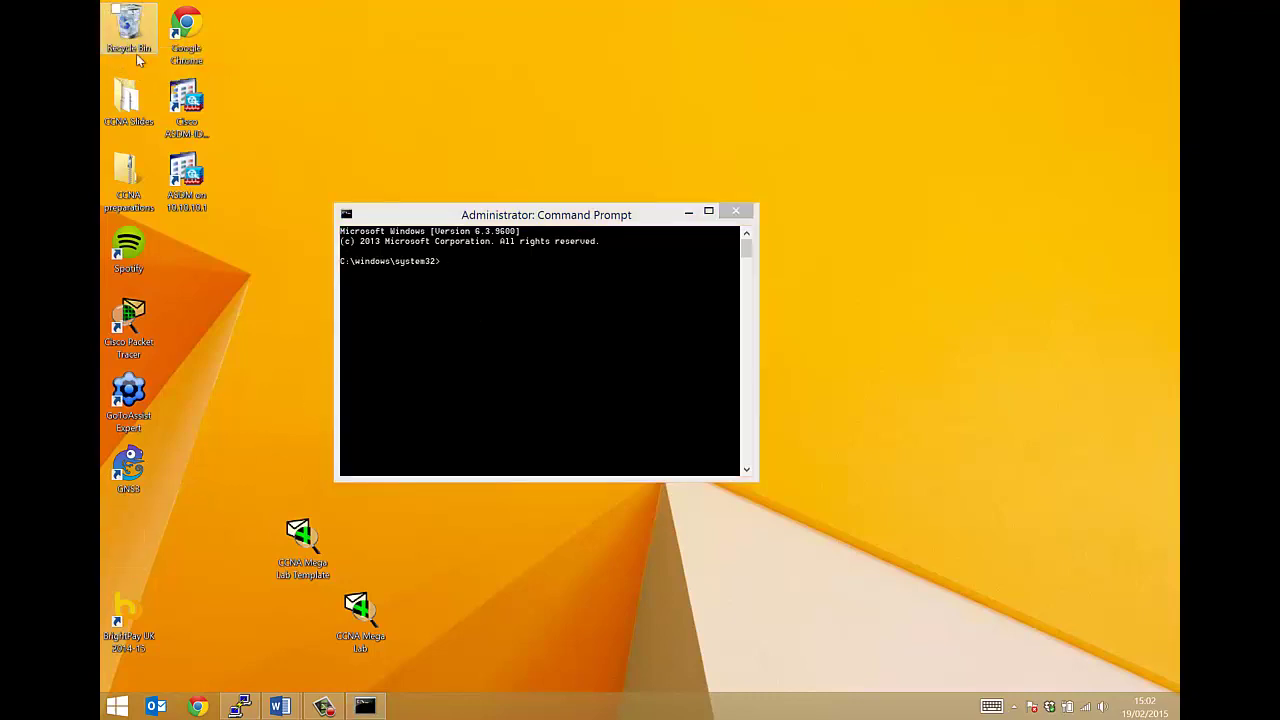
{"action": "left_click", "coordinate": [487, 372]}
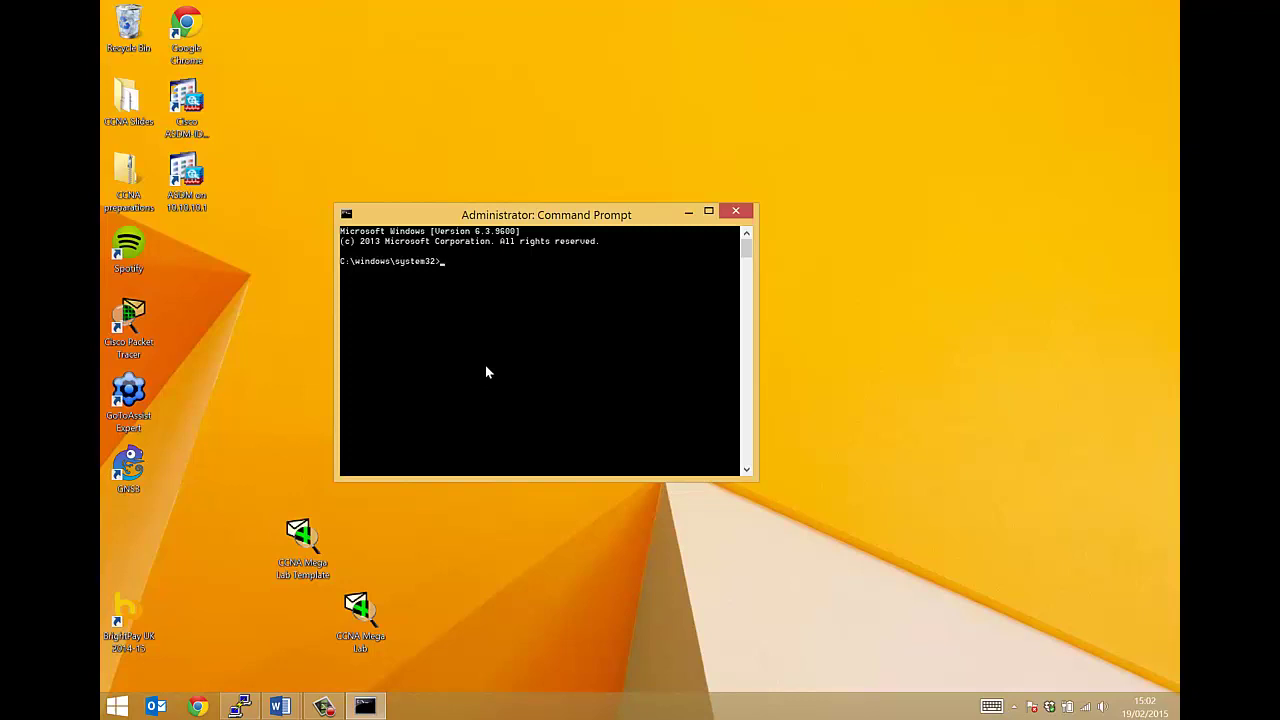
{"action": "type", "text": "hdwwiz.exe"}
{"action": "key", "text": "Return"}
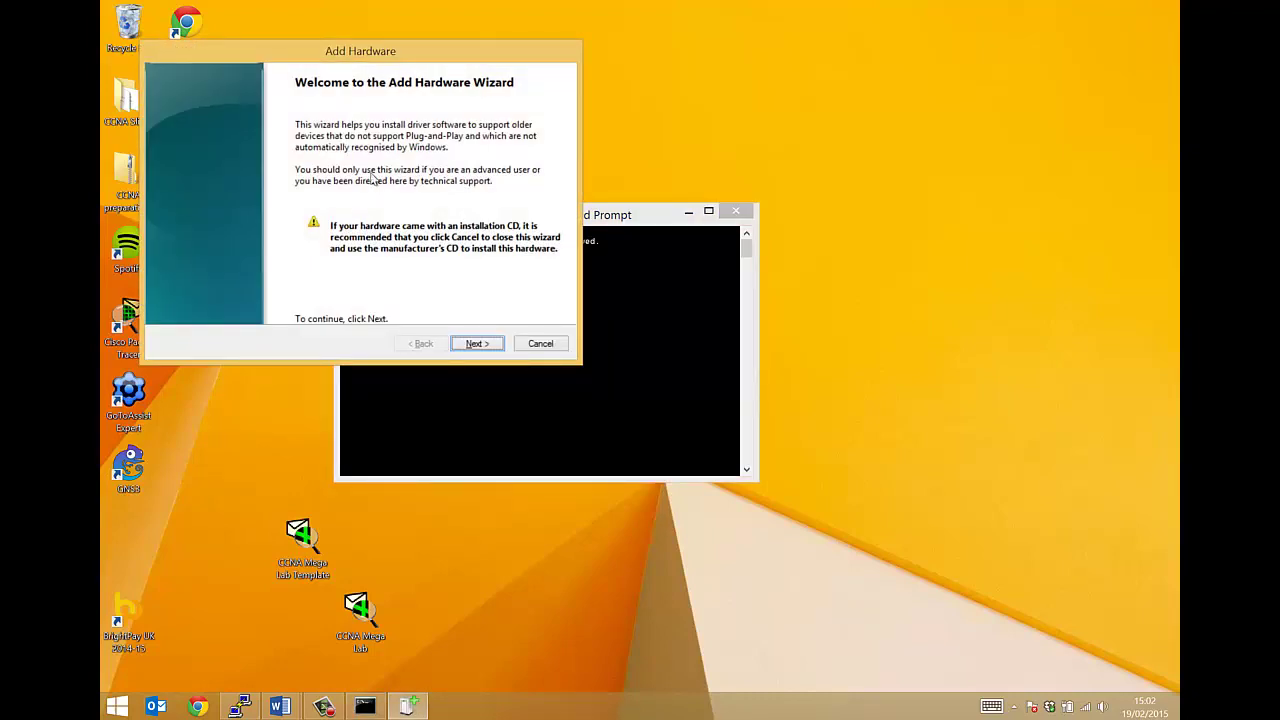
In the Add Hardware Wizard, choose manual installation and the Network adapters hardware type
{"action": "left_click_drag", "start_coordinate": [319, 62], "coordinate": [545, 249]}
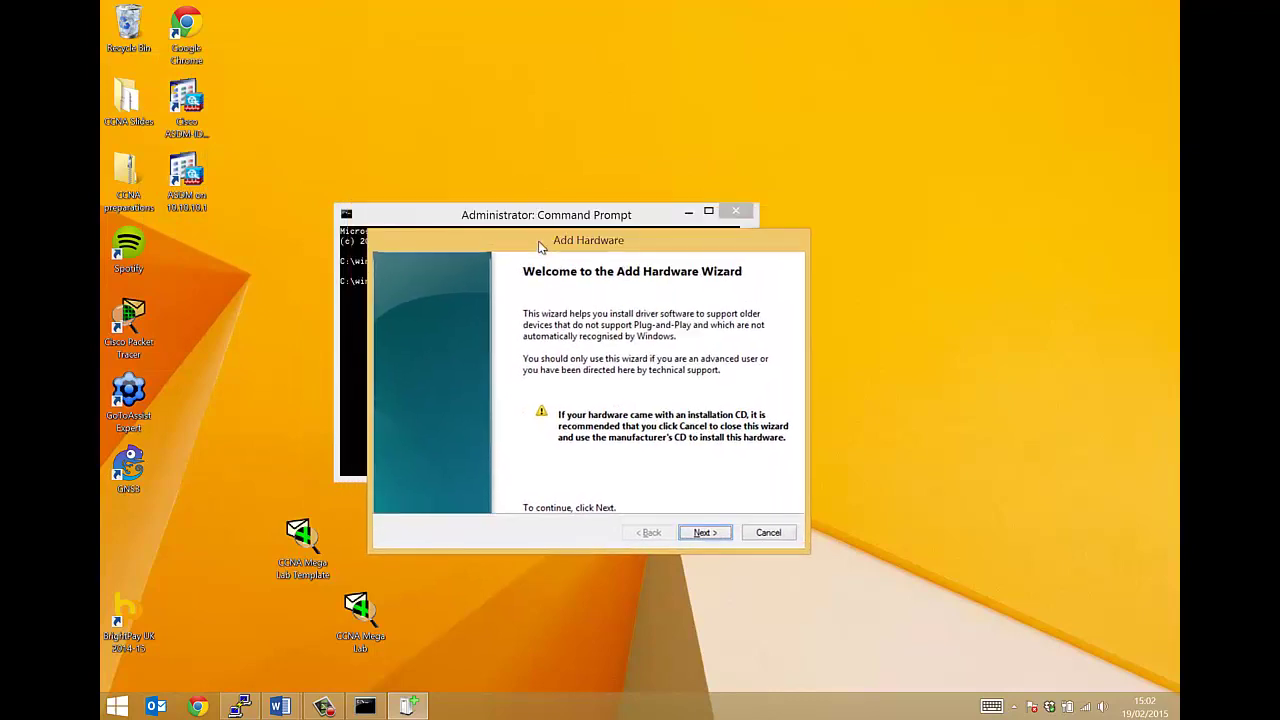
{"action": "left_click", "coordinate": [704, 532]}
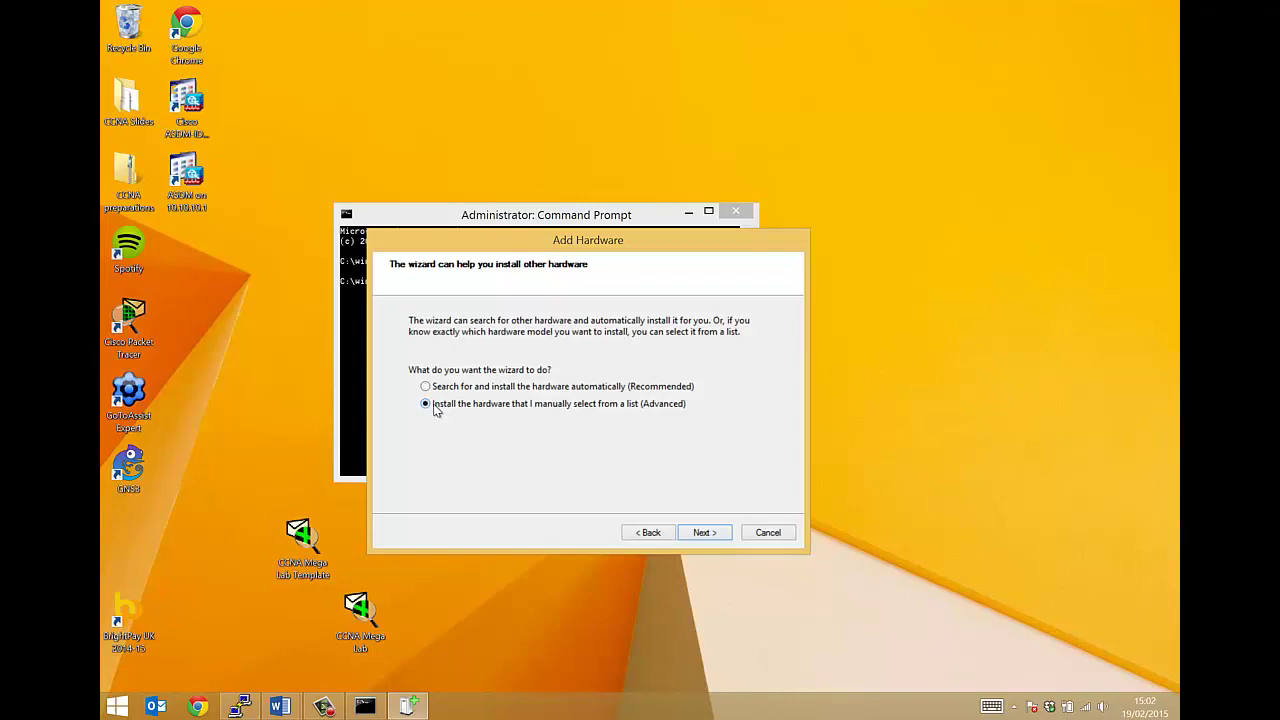
{"action": "left_click", "coordinate": [704, 532]}
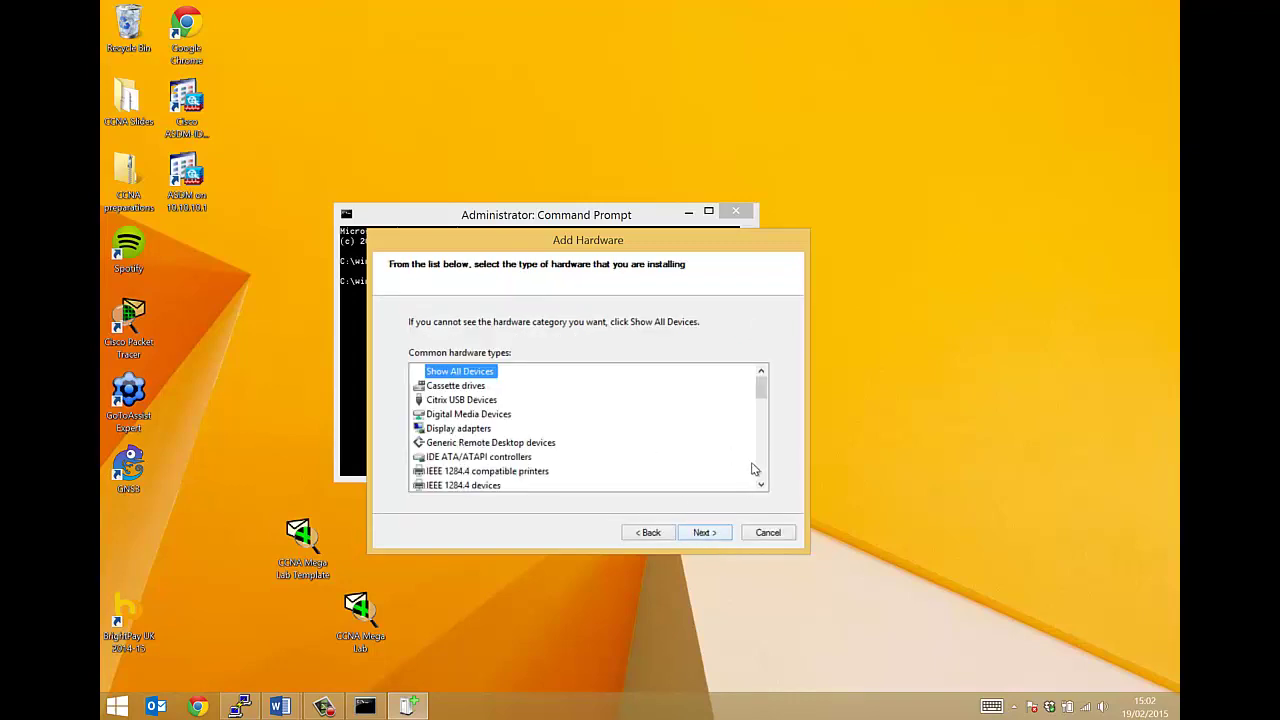
{"action": "scroll", "coordinate": [754, 469], "scroll_direction": "down", "scroll_amount": 7}
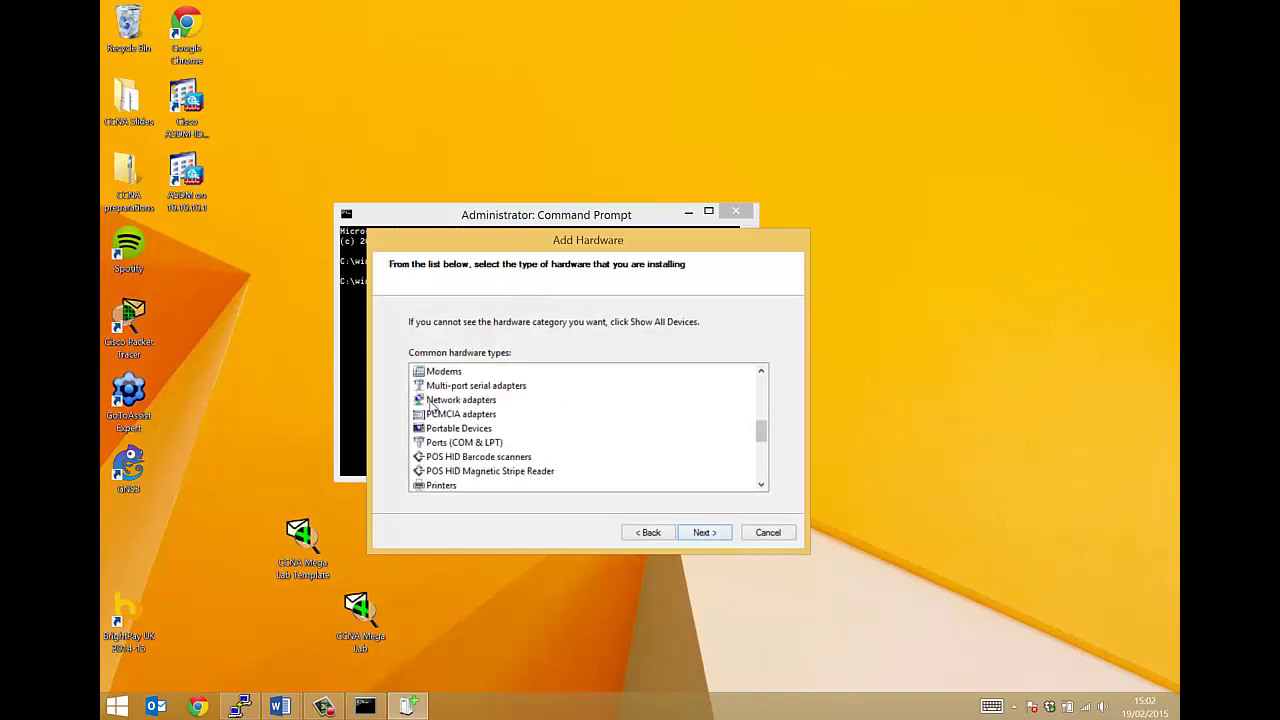
{"action": "left_click", "coordinate": [430, 401]}
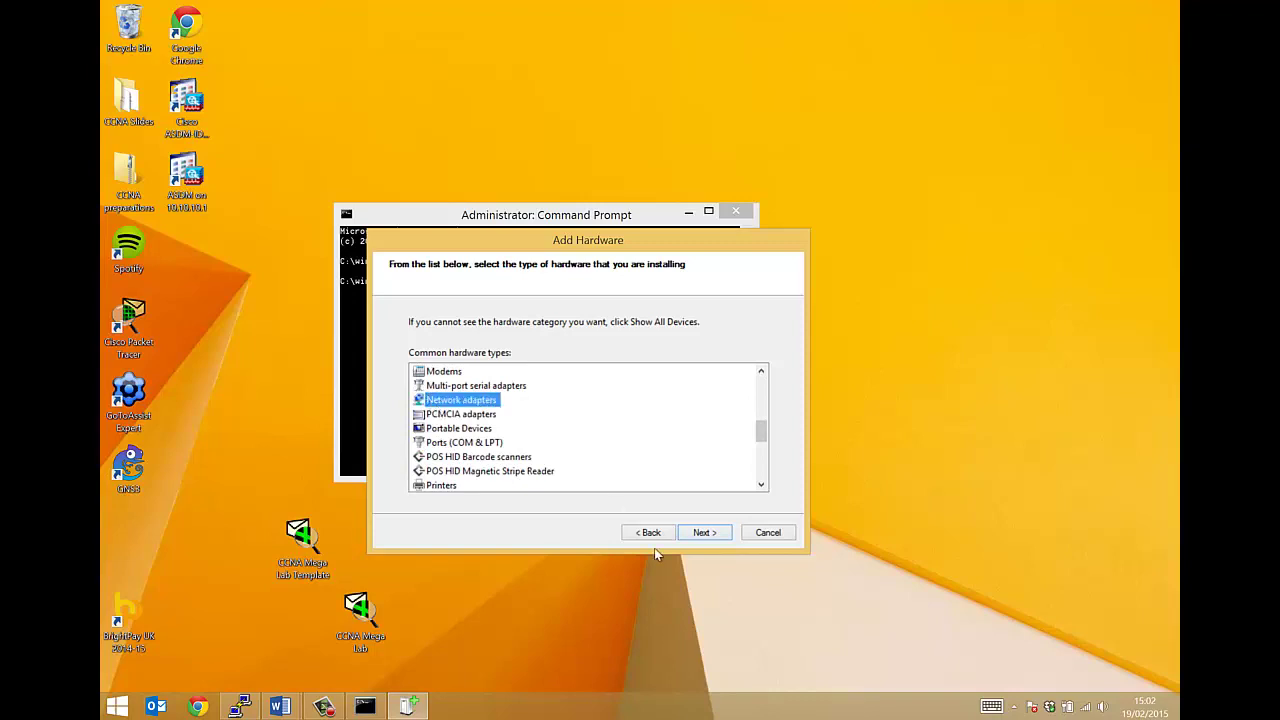
{"action": "left_click", "coordinate": [709, 533]}
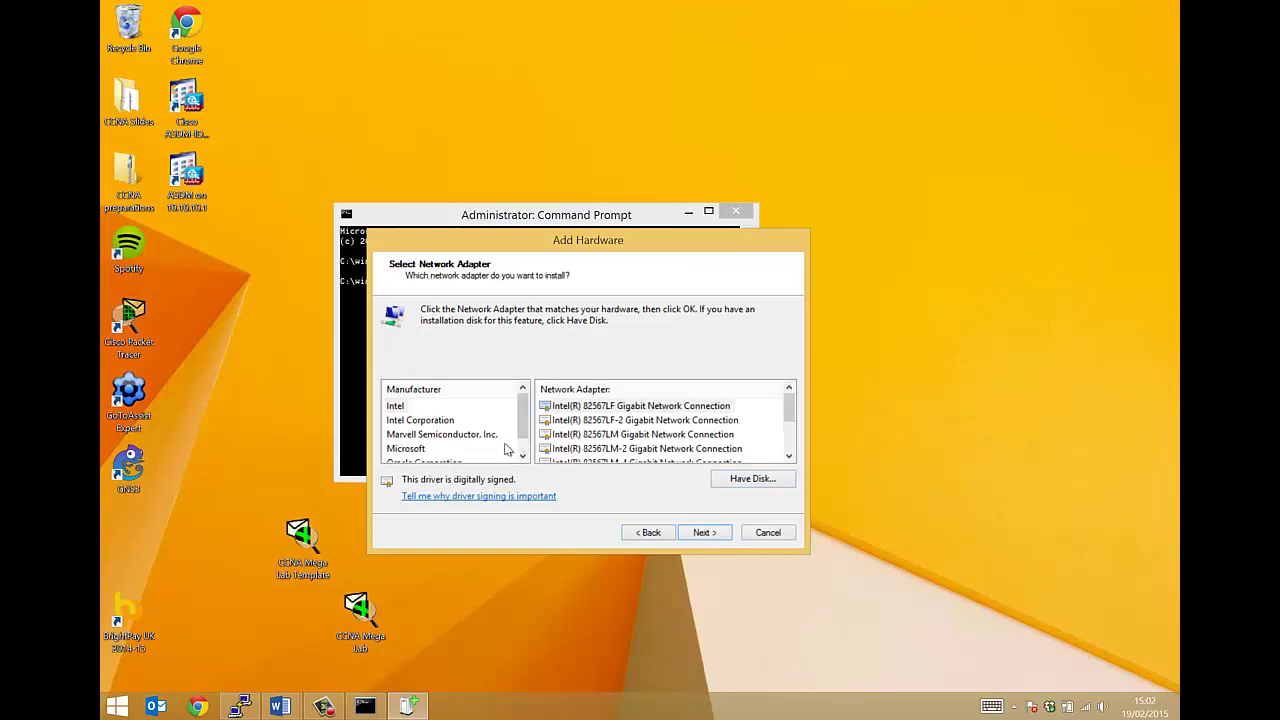
Select Microsoft's KM-TEST Loopback Adapter, advance to the install page, then cancel the wizard
{"action": "left_click", "coordinate": [405, 448]}
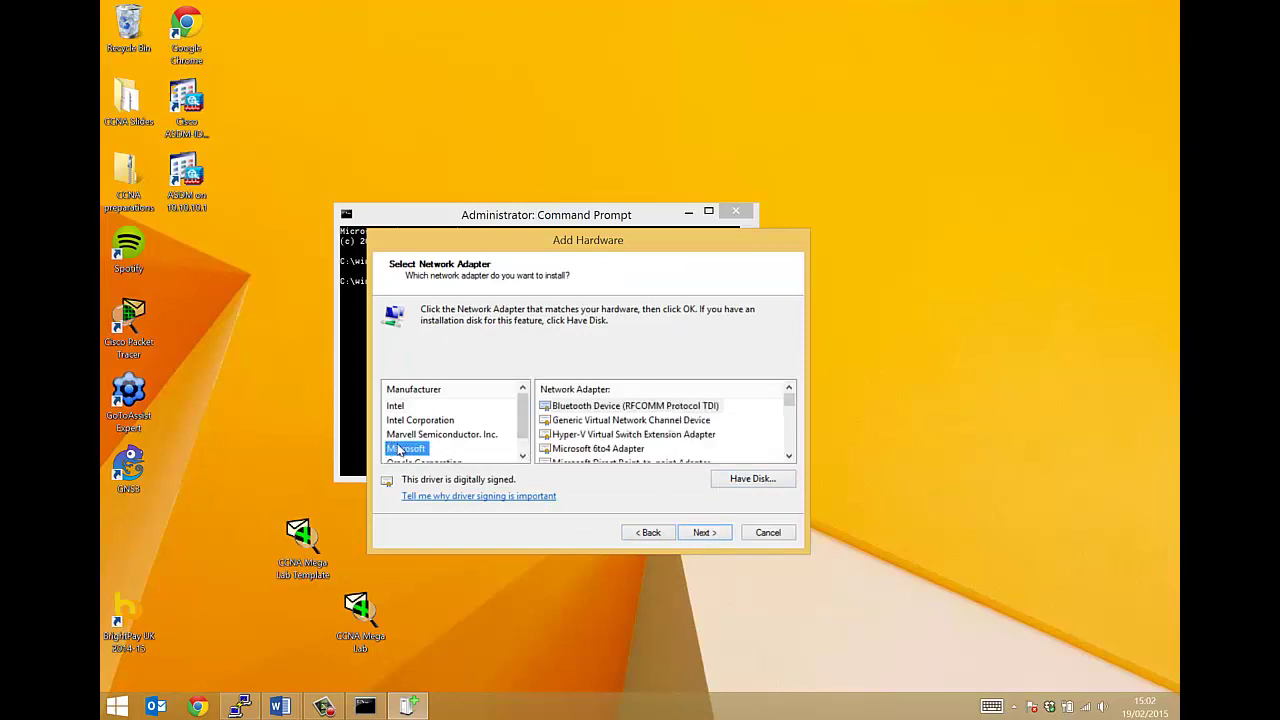
{"action": "left_click", "coordinate": [790, 442]}
{"action": "left_click", "coordinate": [790, 442]}
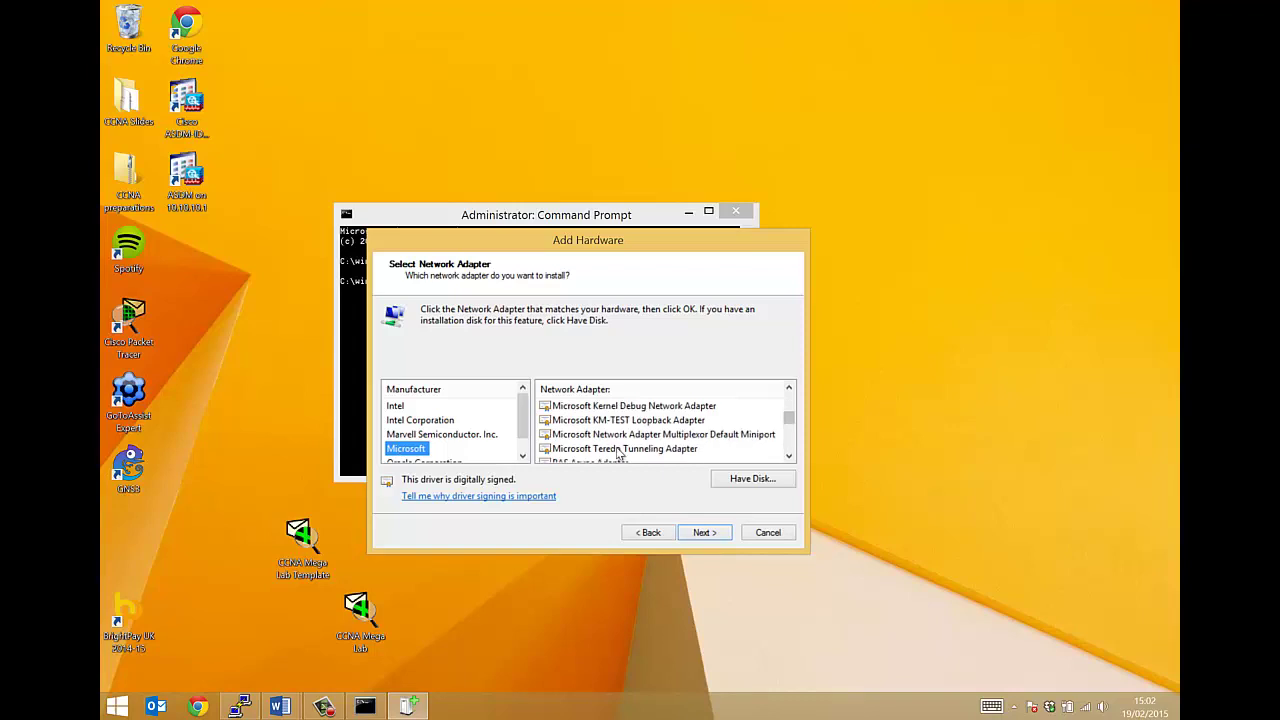
{"action": "left_click", "coordinate": [600, 420]}
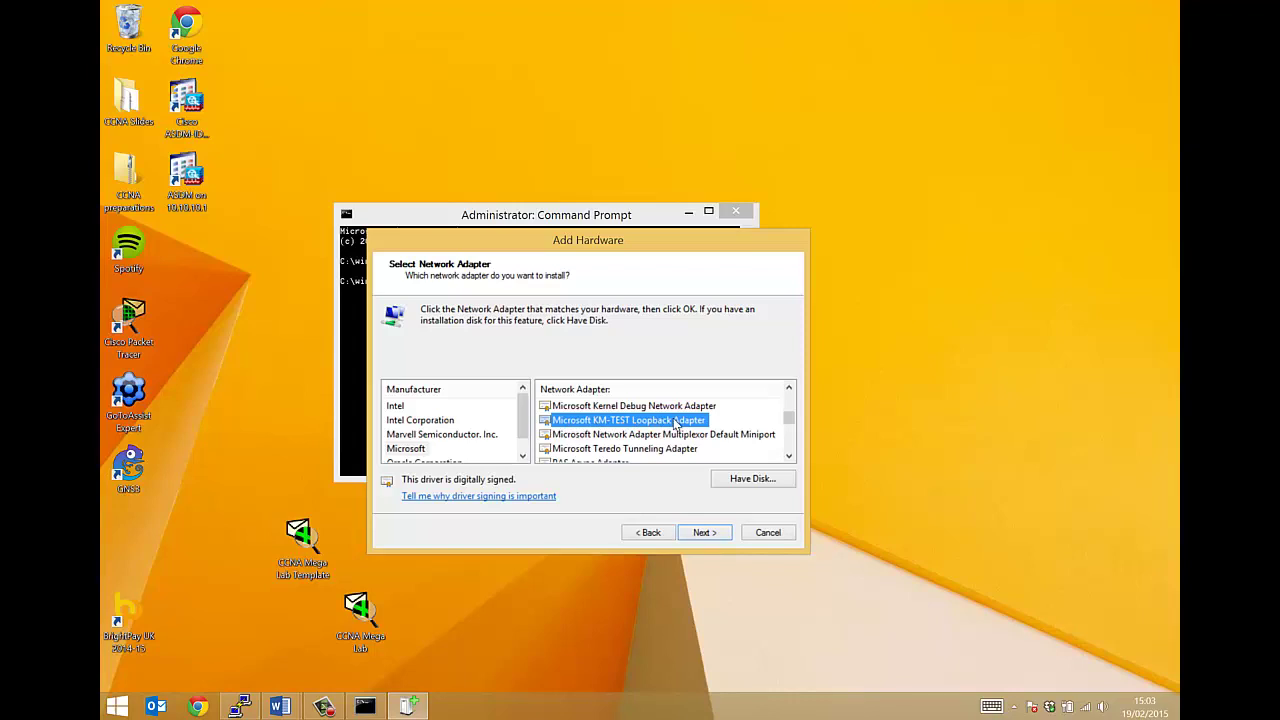
{"action": "left_click", "coordinate": [703, 533]}
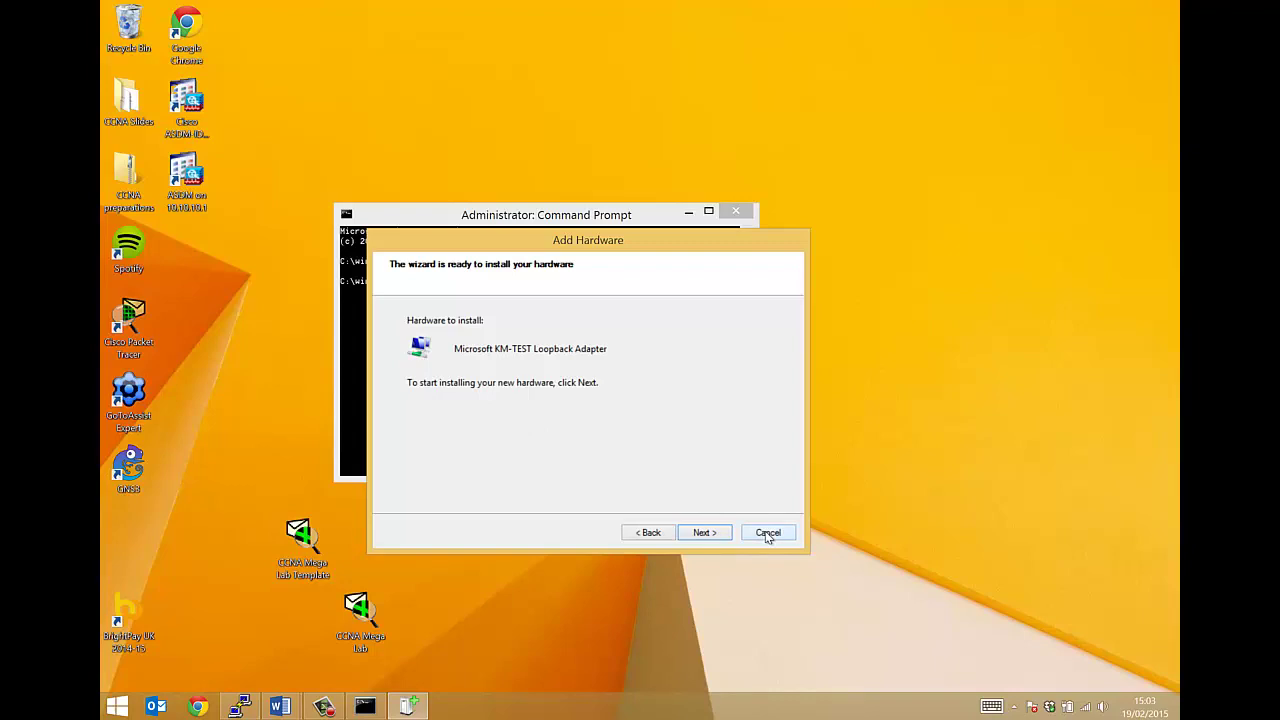
{"action": "left_click", "coordinate": [767, 533]}
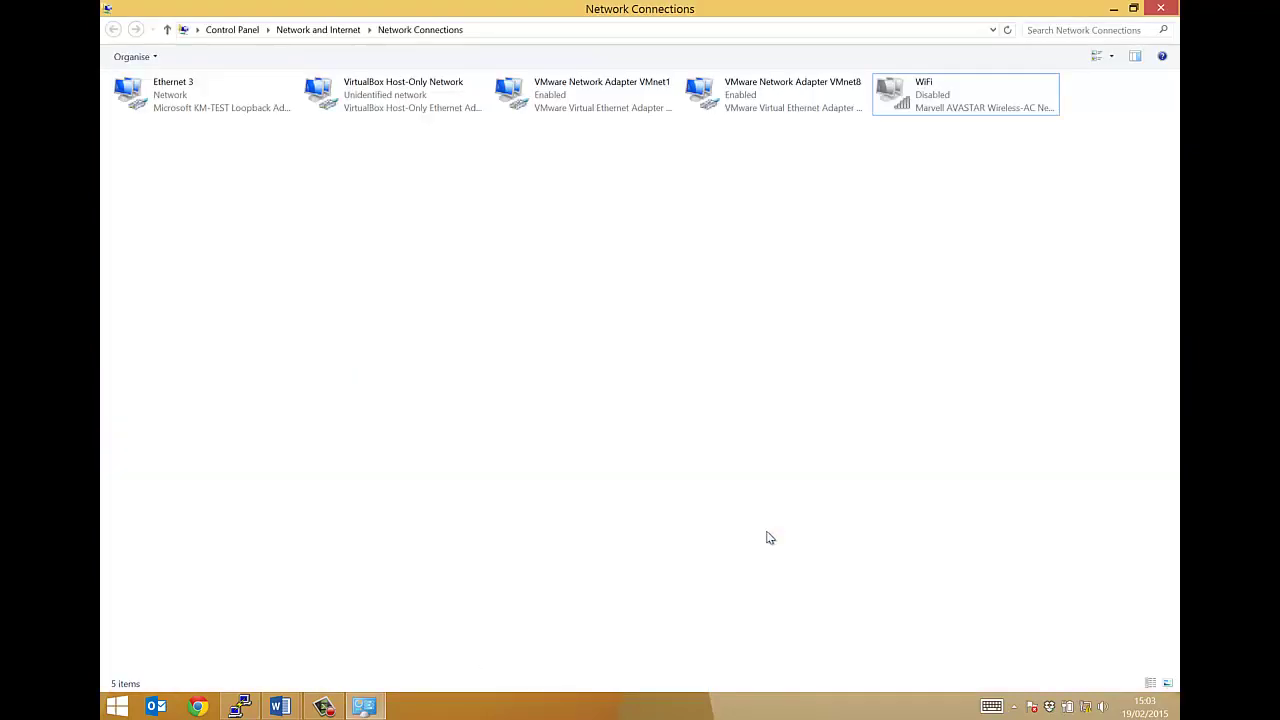
Reach Network Connections through the Network and Sharing Center's adapter settings and maximize it
{"action": "left_click", "coordinate": [323, 707]}
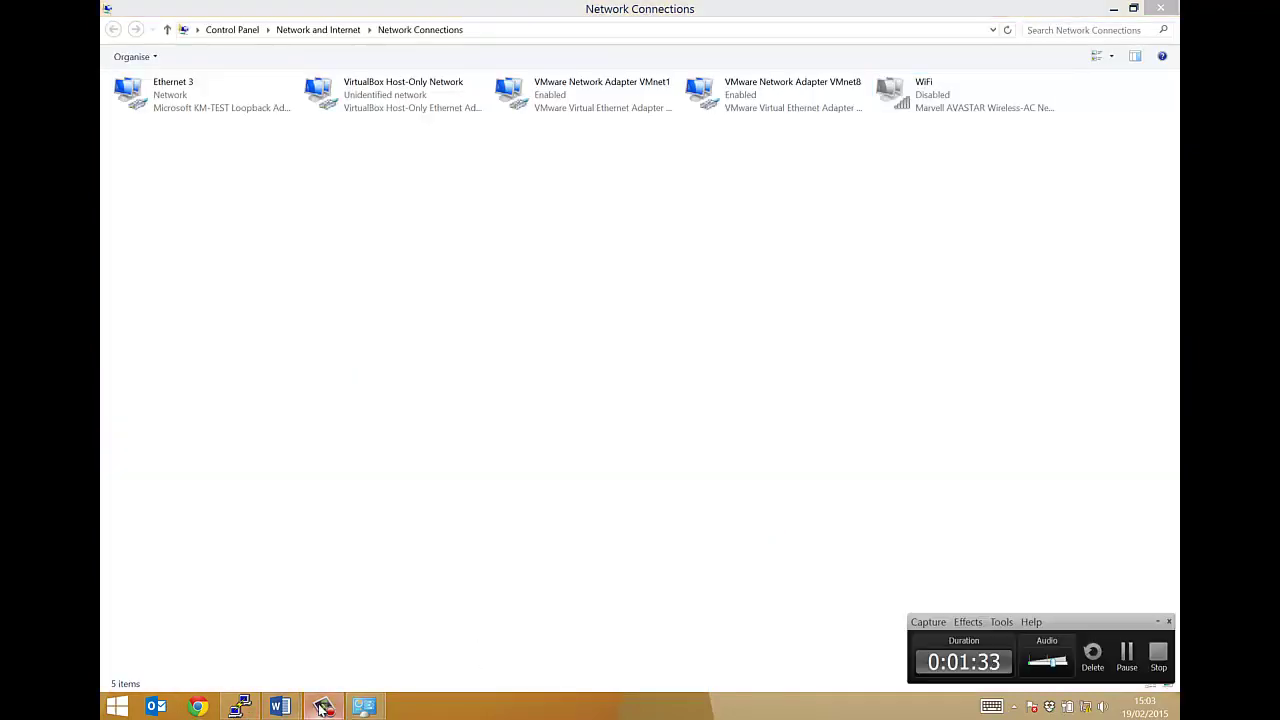
{"action": "left_click", "coordinate": [326, 606]}
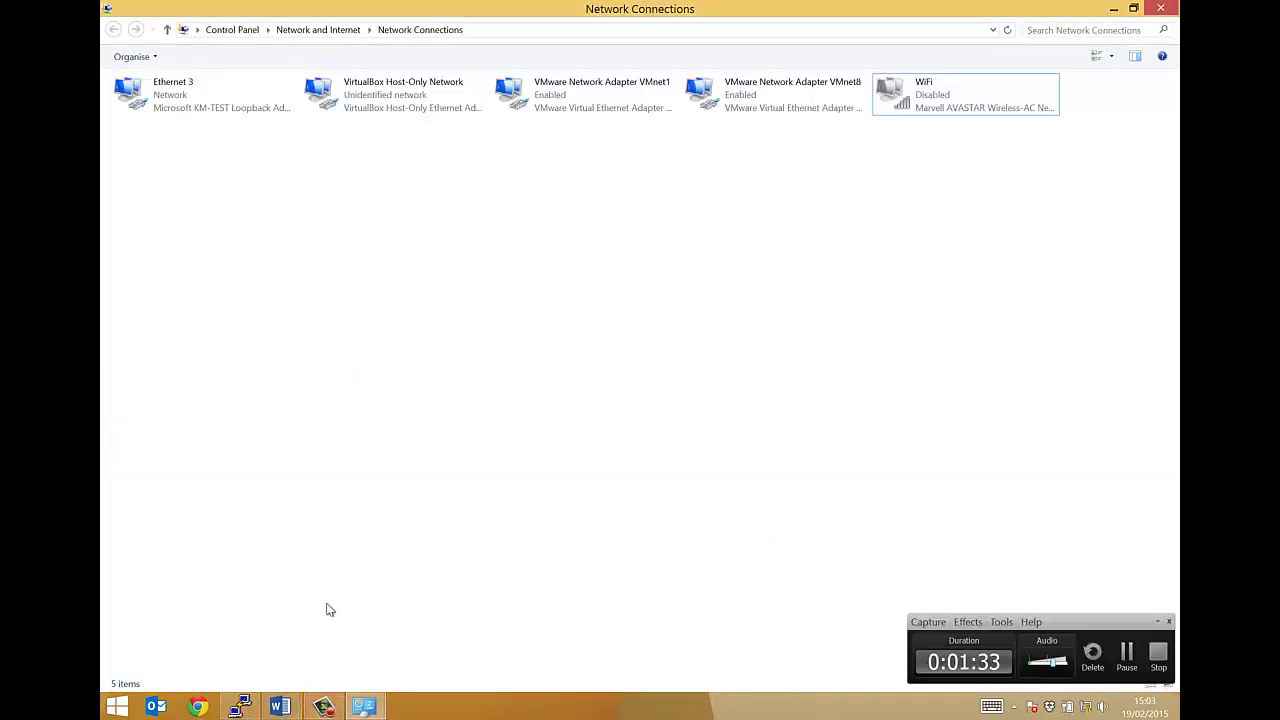
{"action": "left_click", "coordinate": [1163, 618]}
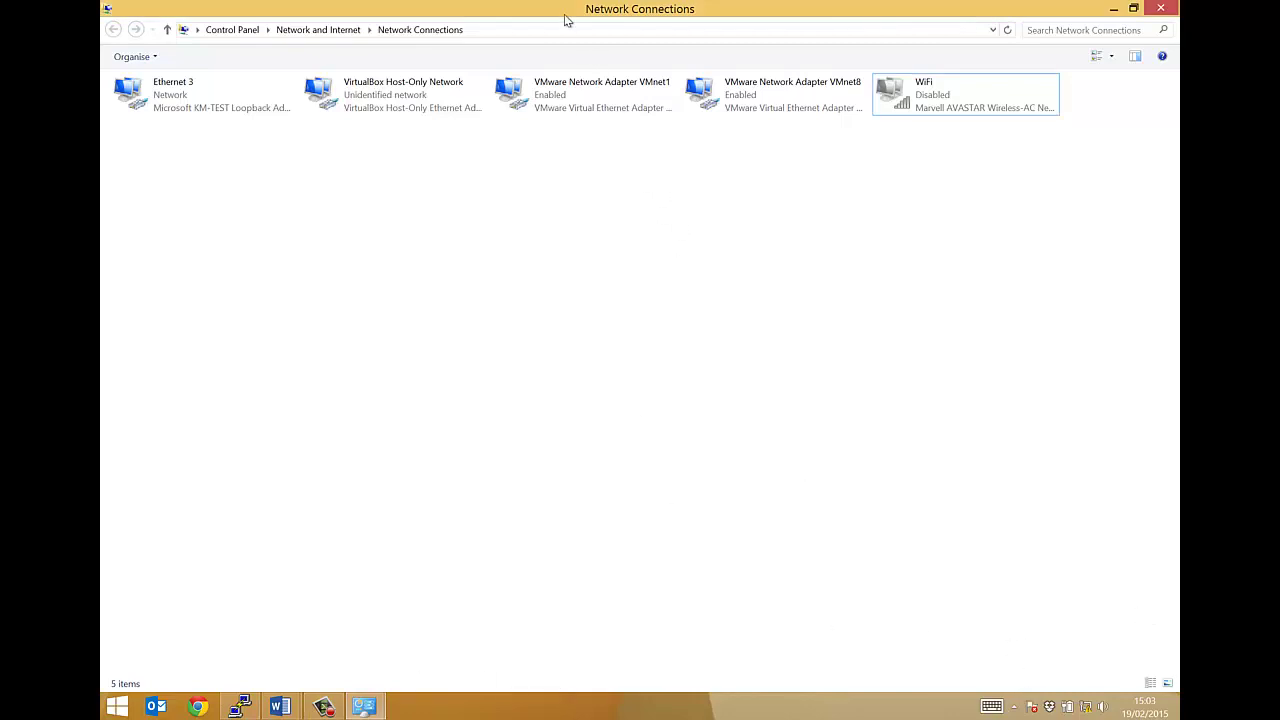
{"action": "right_click", "coordinate": [1086, 710]}
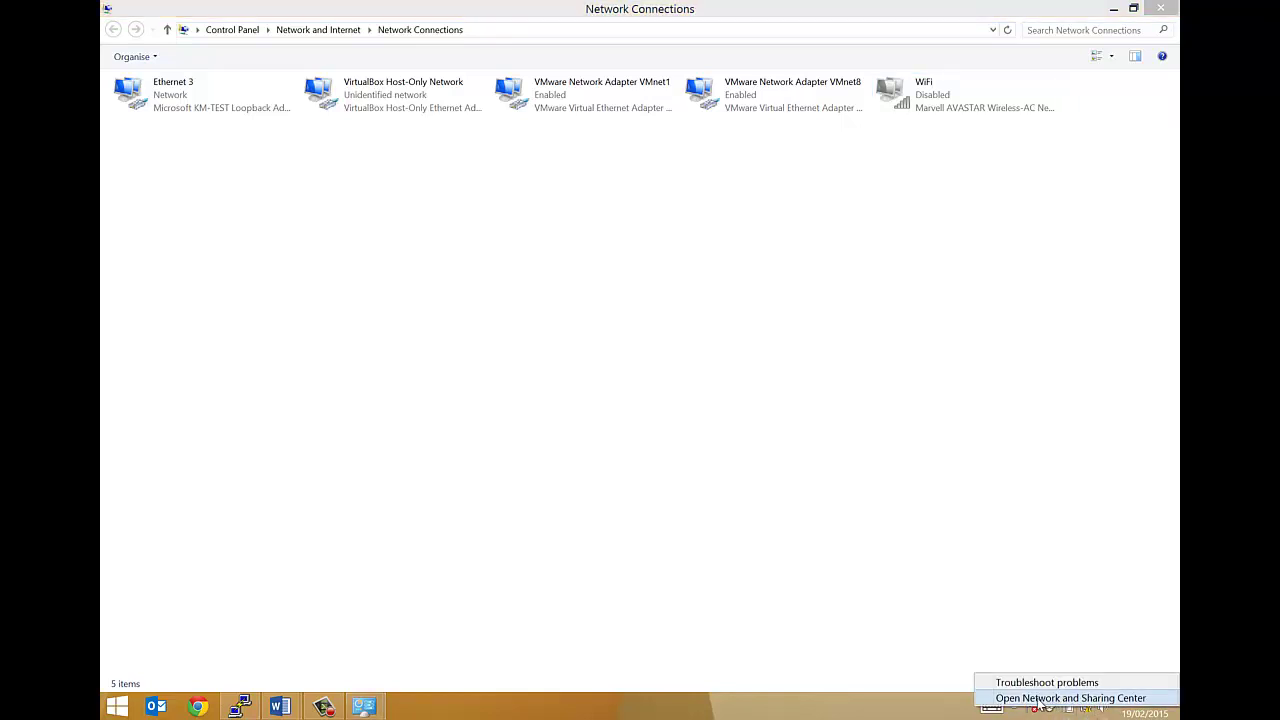
{"action": "left_click", "coordinate": [1039, 699]}
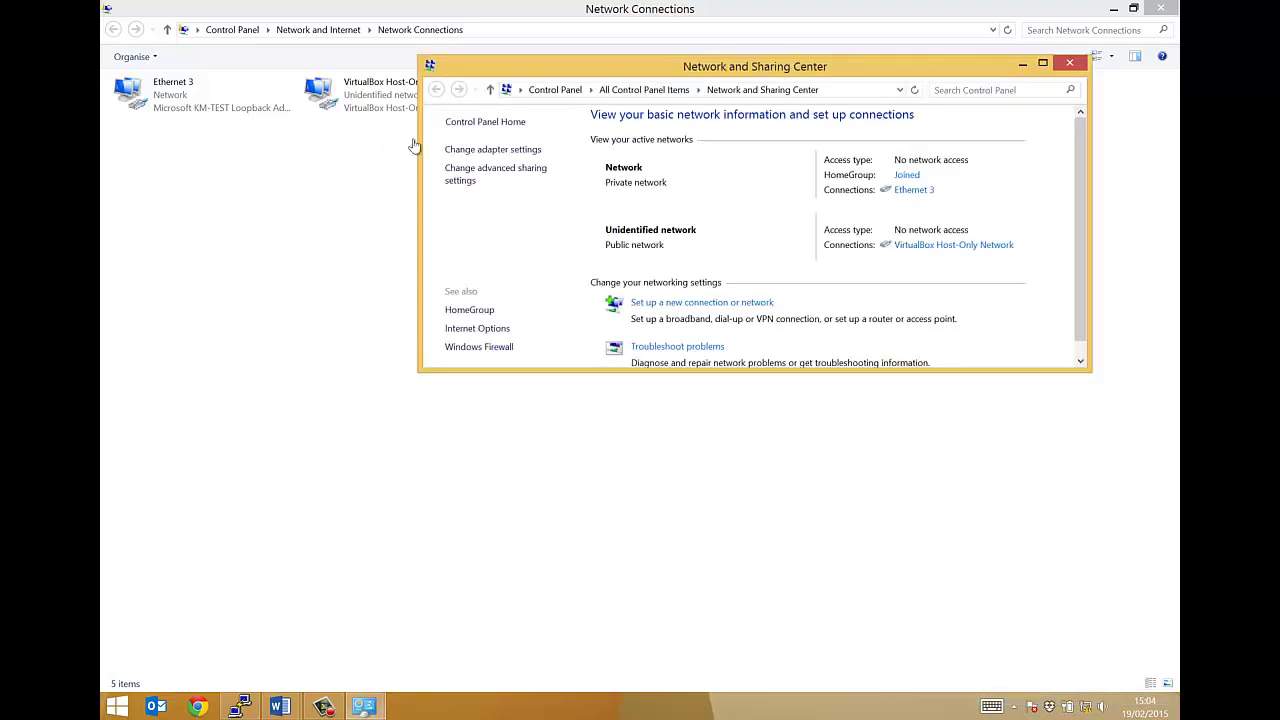
{"action": "left_click", "coordinate": [505, 158]}
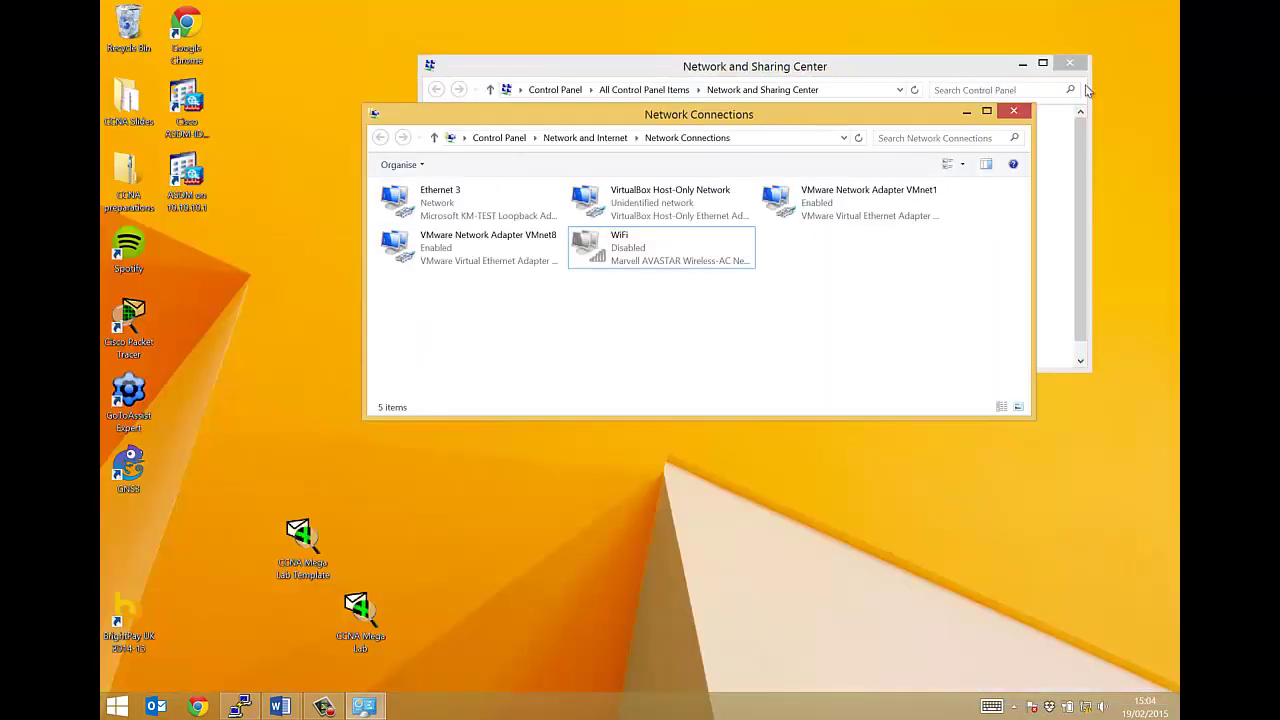
{"action": "left_click", "coordinate": [1022, 63]}
{"action": "left_click", "coordinate": [990, 112]}
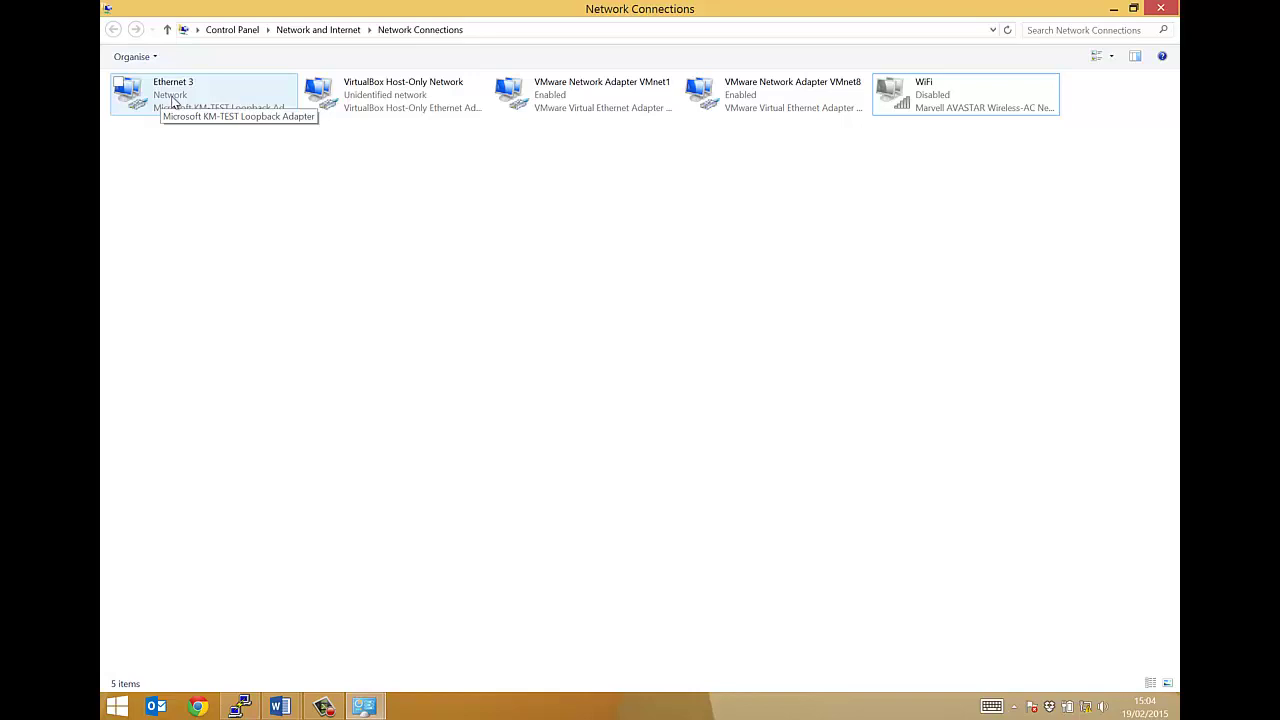
{"action": "right_click", "coordinate": [172, 100]}
{"action": "left_click", "coordinate": [171, 222]}
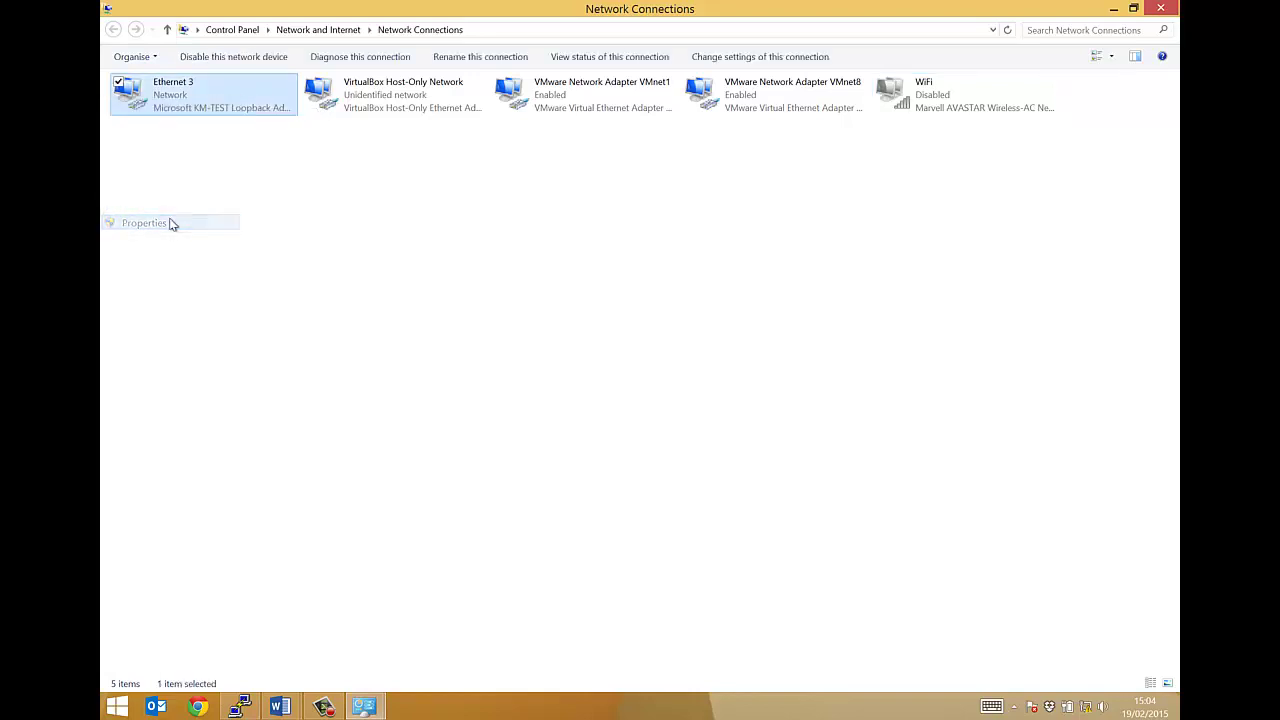
{"action": "scroll", "coordinate": [228, 248], "scroll_direction": "down", "scroll_amount": 2}
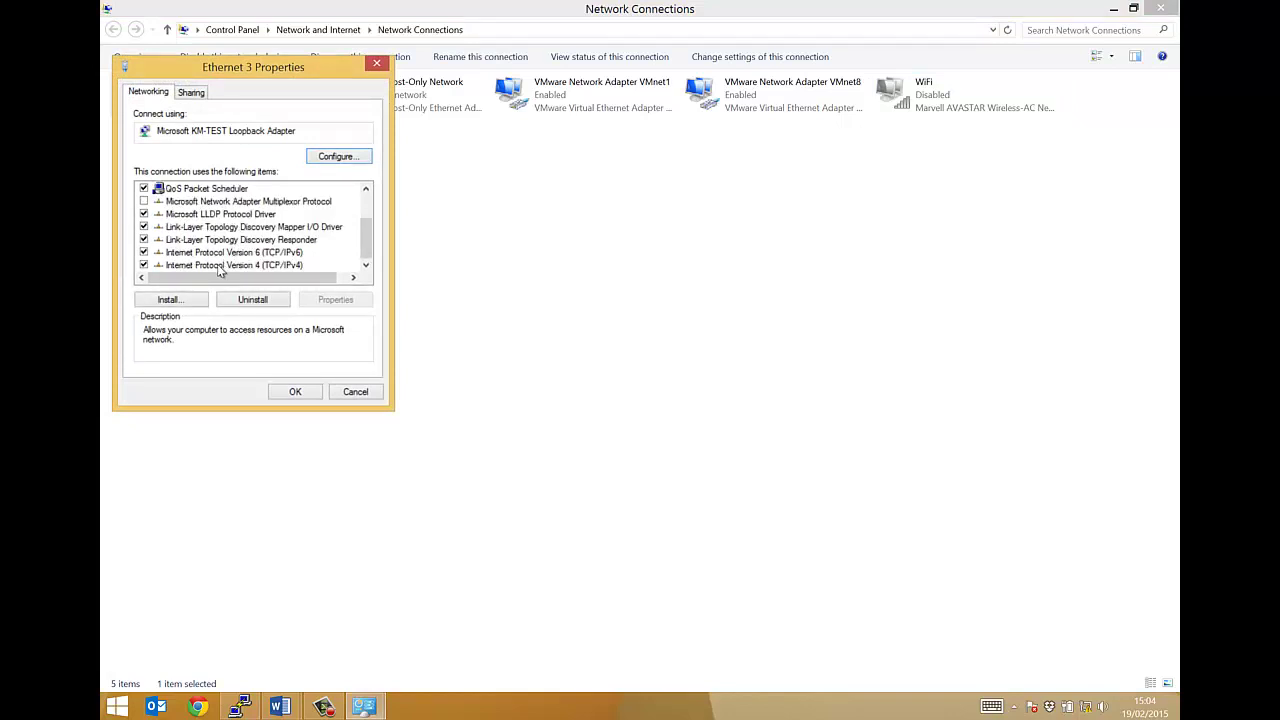
{"action": "double_click", "coordinate": [217, 264]}
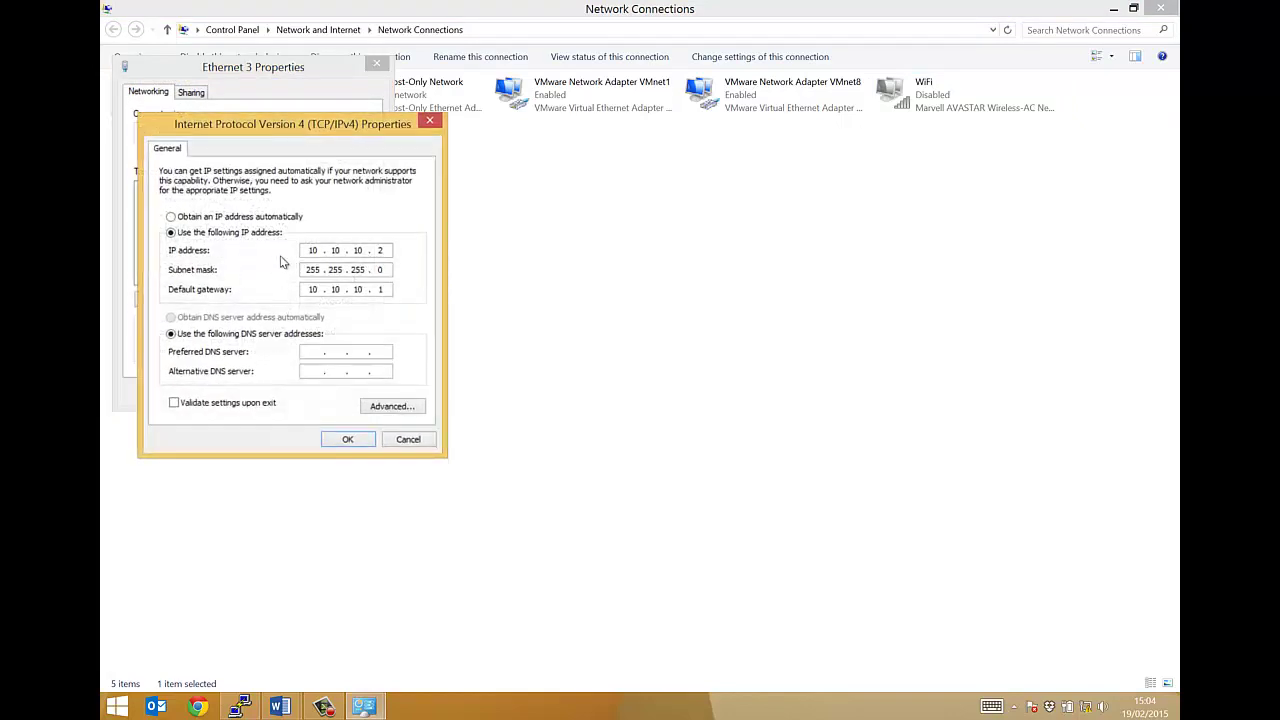
{"action": "mouse_move", "coordinate": [306, 252]}
{"action": "left_mouse_down"}
{"action": "mouse_move", "coordinate": [325, 252]}
{"action": "mouse_move", "coordinate": [311, 254]}
{"action": "left_mouse_up"}
{"action": "double_click", "coordinate": [311, 253]}
{"action": "double_click", "coordinate": [380, 250]}
{"action": "double_click", "coordinate": [310, 270]}
{"action": "double_click", "coordinate": [318, 289]}
{"action": "double_click", "coordinate": [335, 289]}
{"action": "left_click", "coordinate": [345, 442]}
{"action": "left_click", "coordinate": [296, 392]}
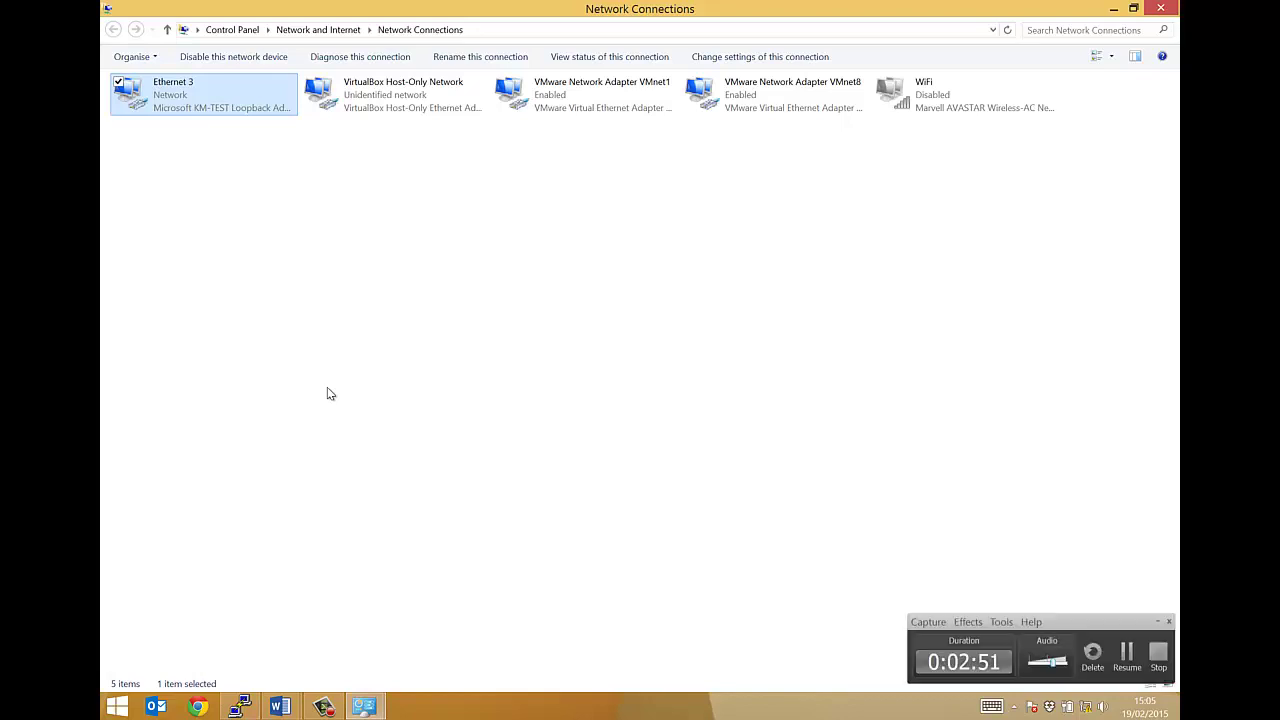
{"action": "left_click", "coordinate": [340, 703]}
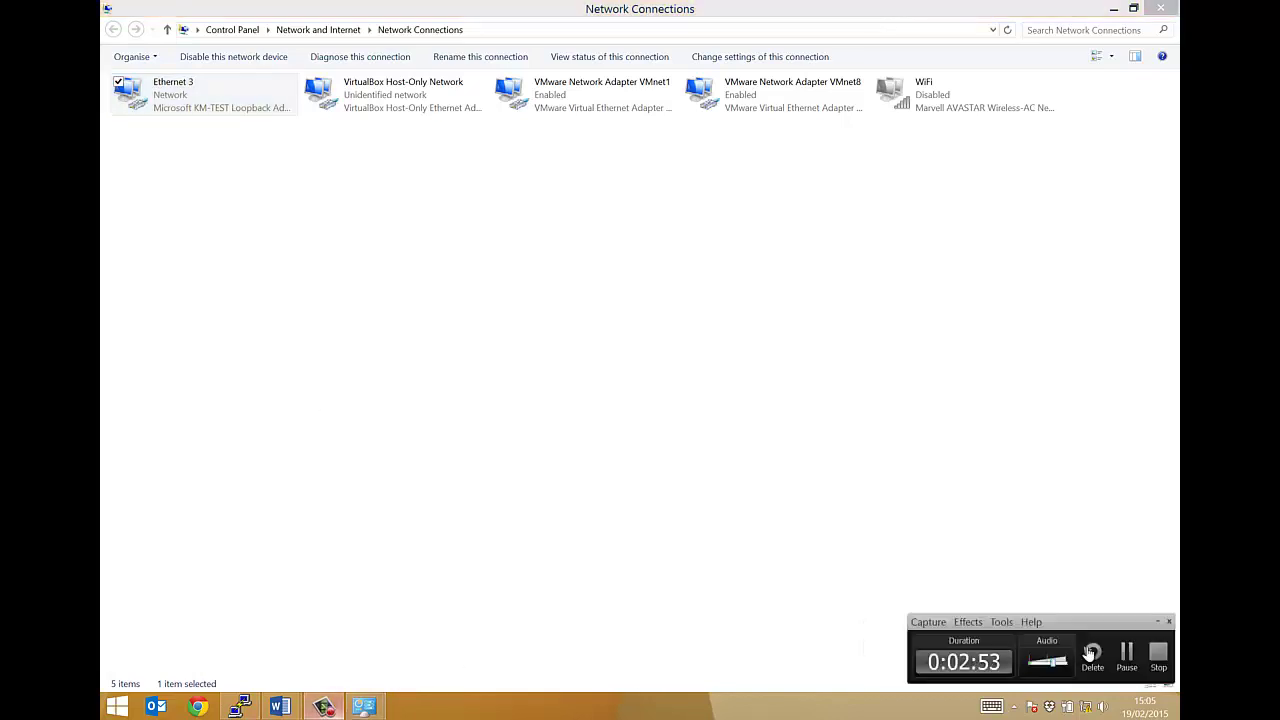
{"action": "left_click", "coordinate": [1160, 622]}
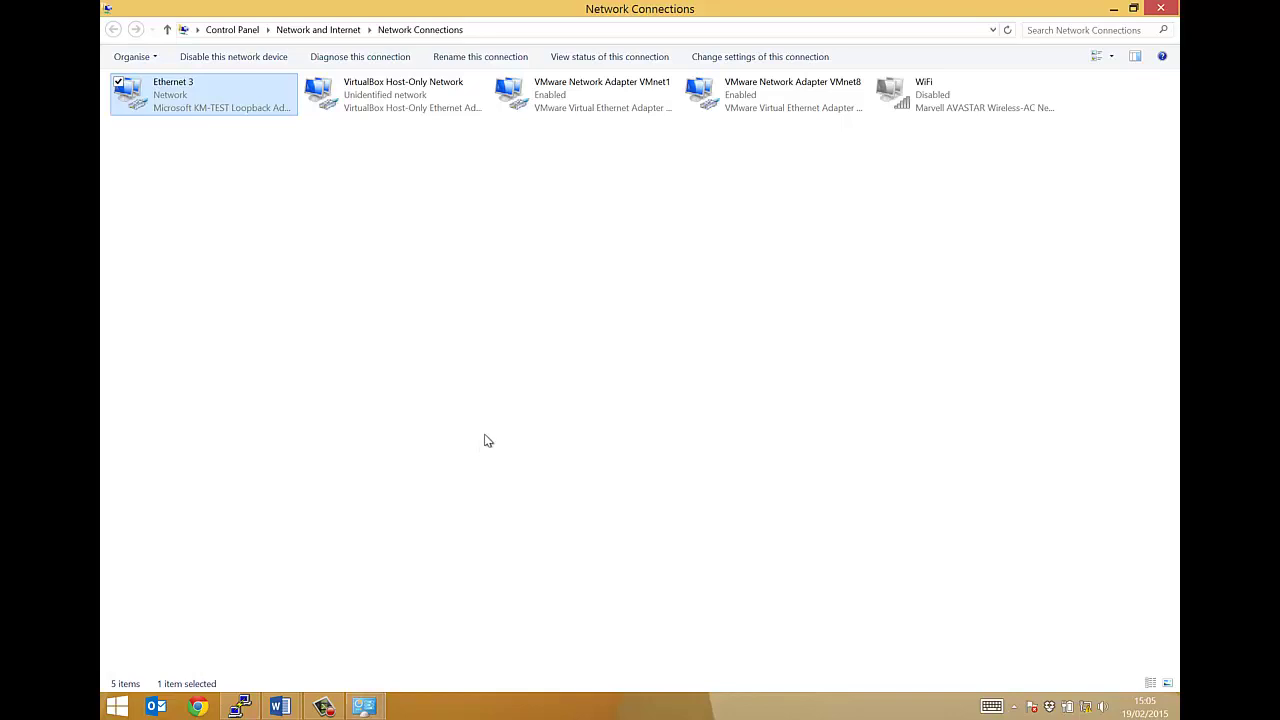
{"action": "key", "text": "super"}
Search for gns3 and run GNS3 as administrator
{"action": "type", "text": "gnss3"}
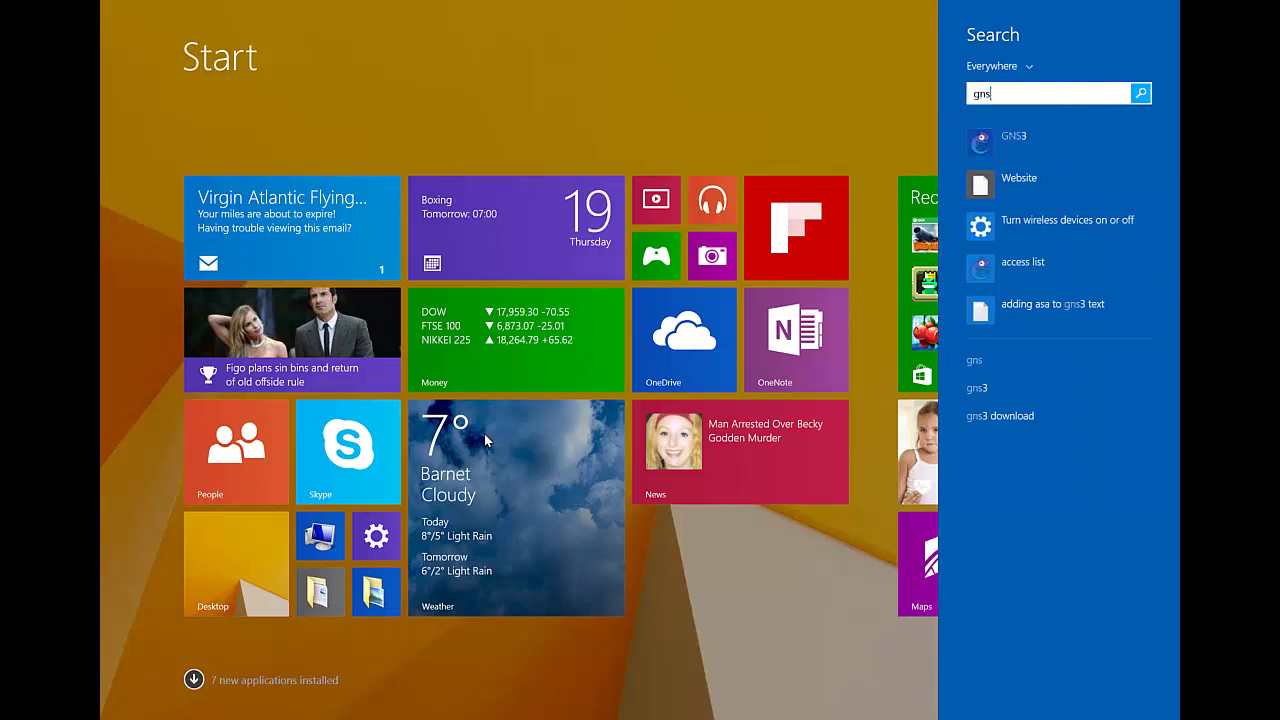
{"action": "key", "text": "BackSpace"}
{"action": "key", "text": "BackSpace"}
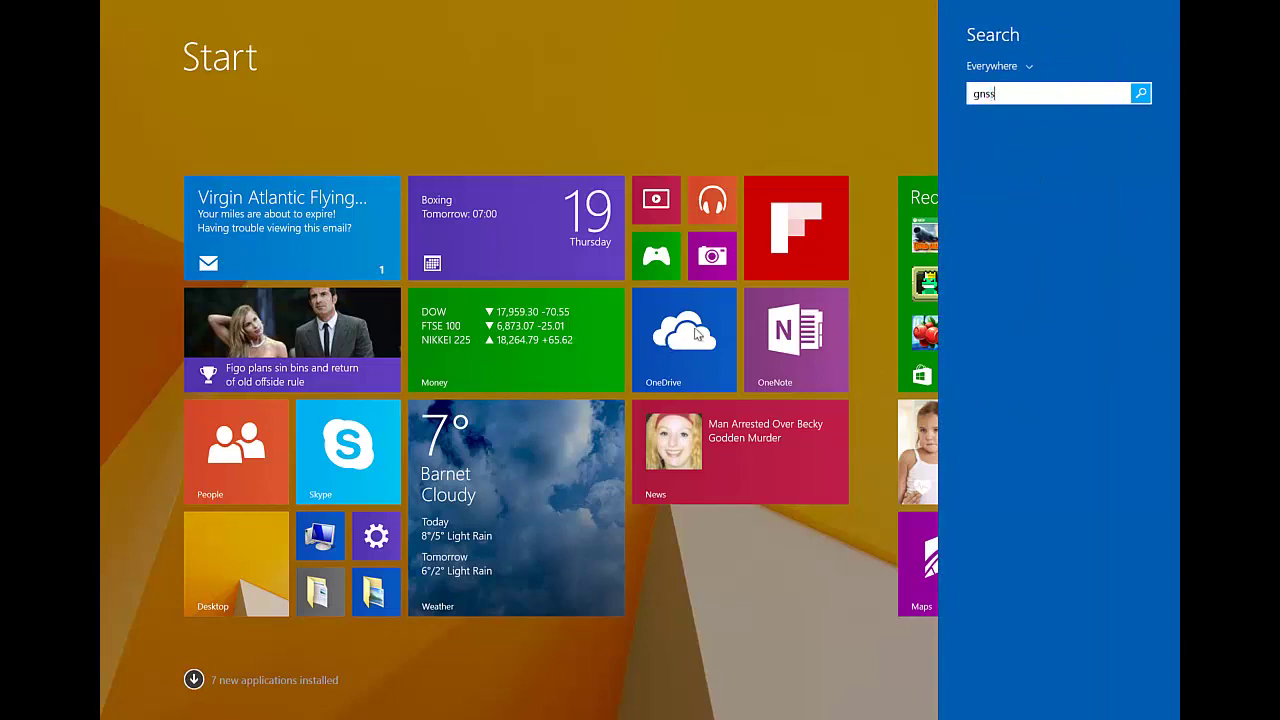
{"action": "type", "text": "3"}
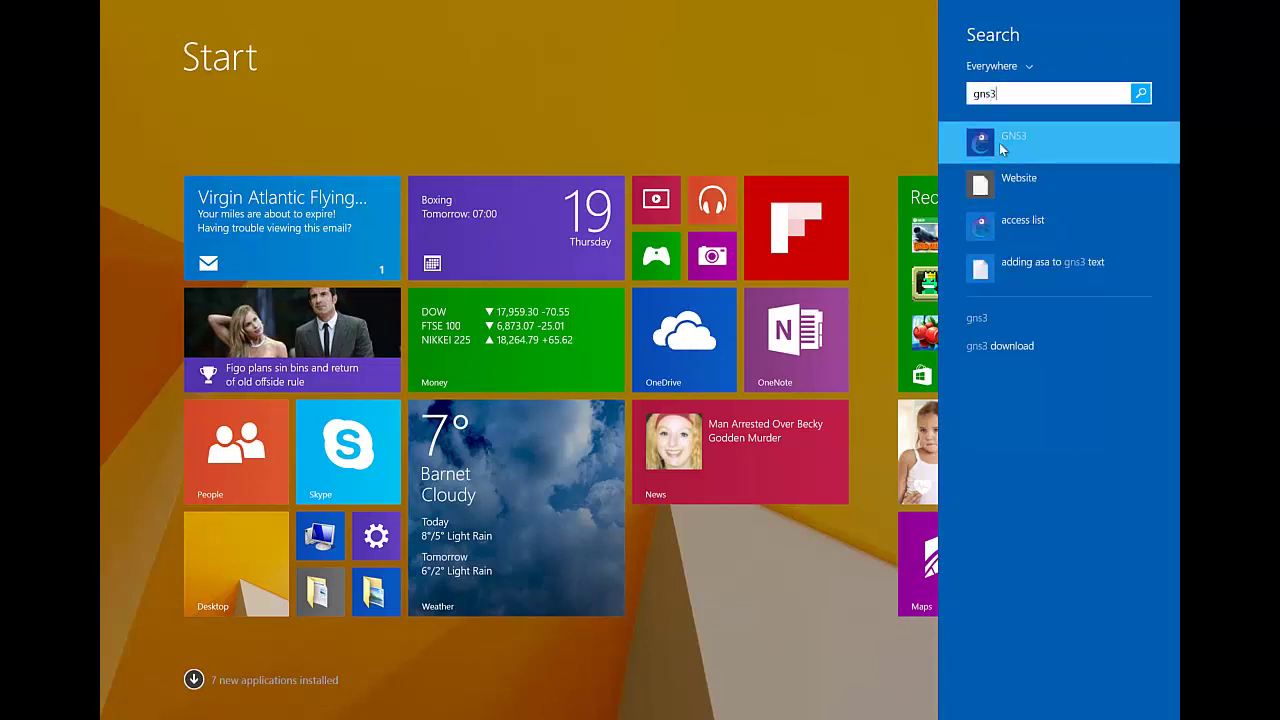
{"action": "right_click", "coordinate": [1003, 148]}
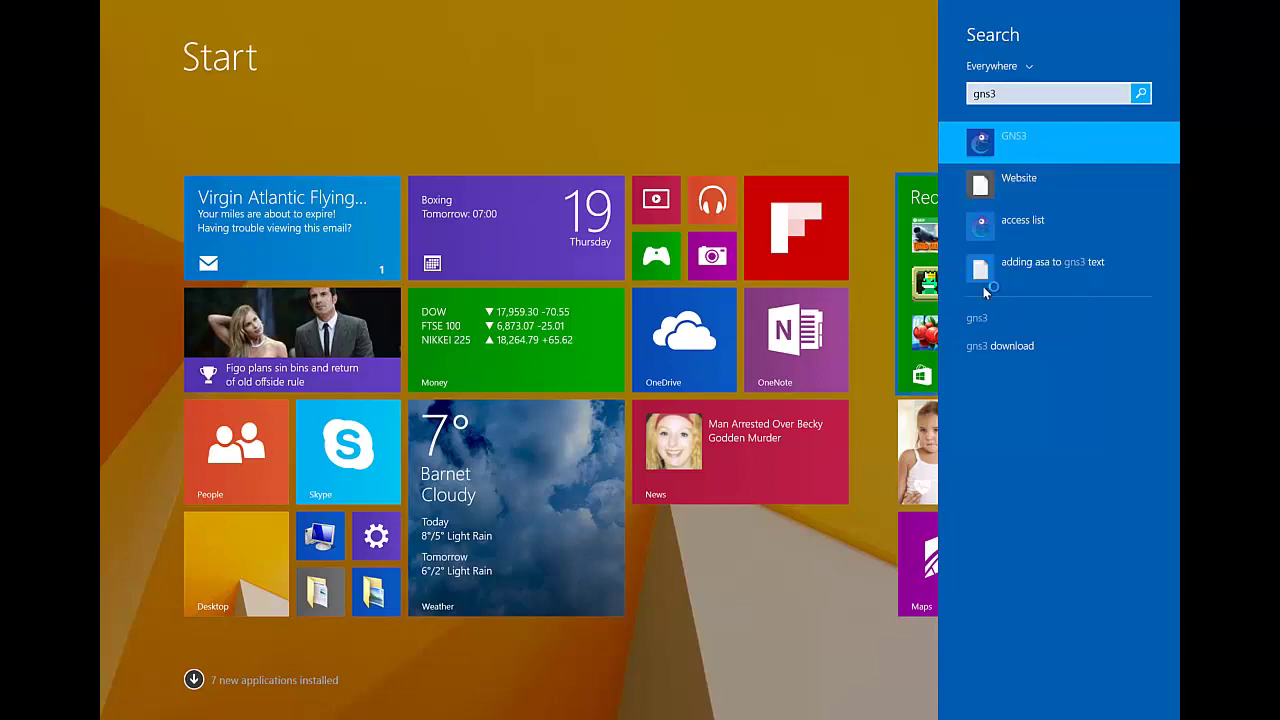
{"action": "left_click", "coordinate": [1012, 283]}
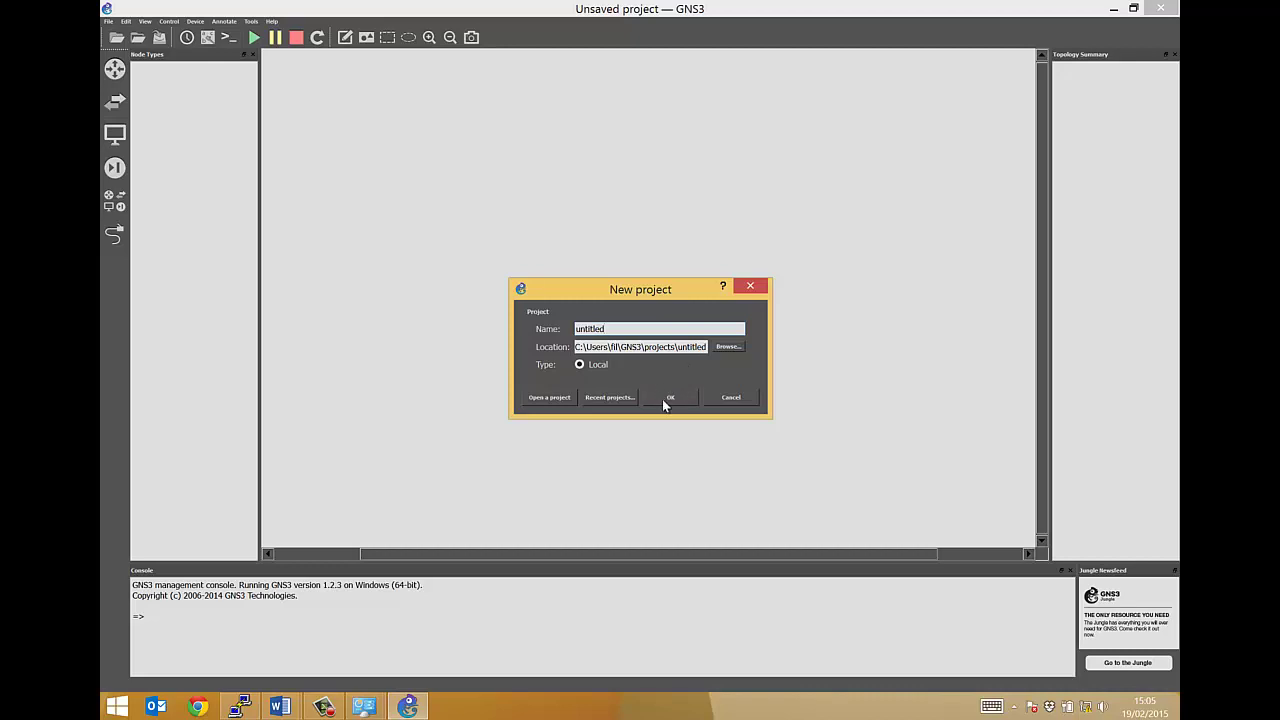
Accept the new 'untitled' project and confirm overwriting the existing one
{"action": "left_click", "coordinate": [662, 399]}
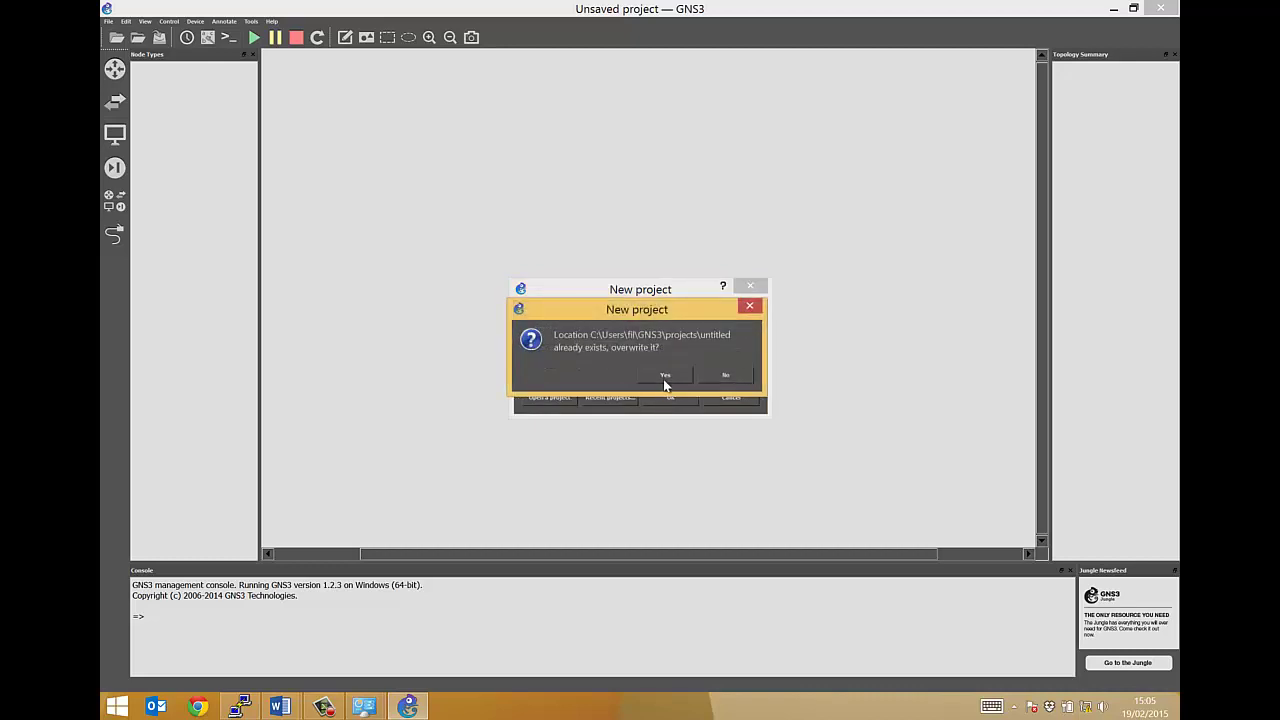
{"action": "left_click", "coordinate": [665, 378]}
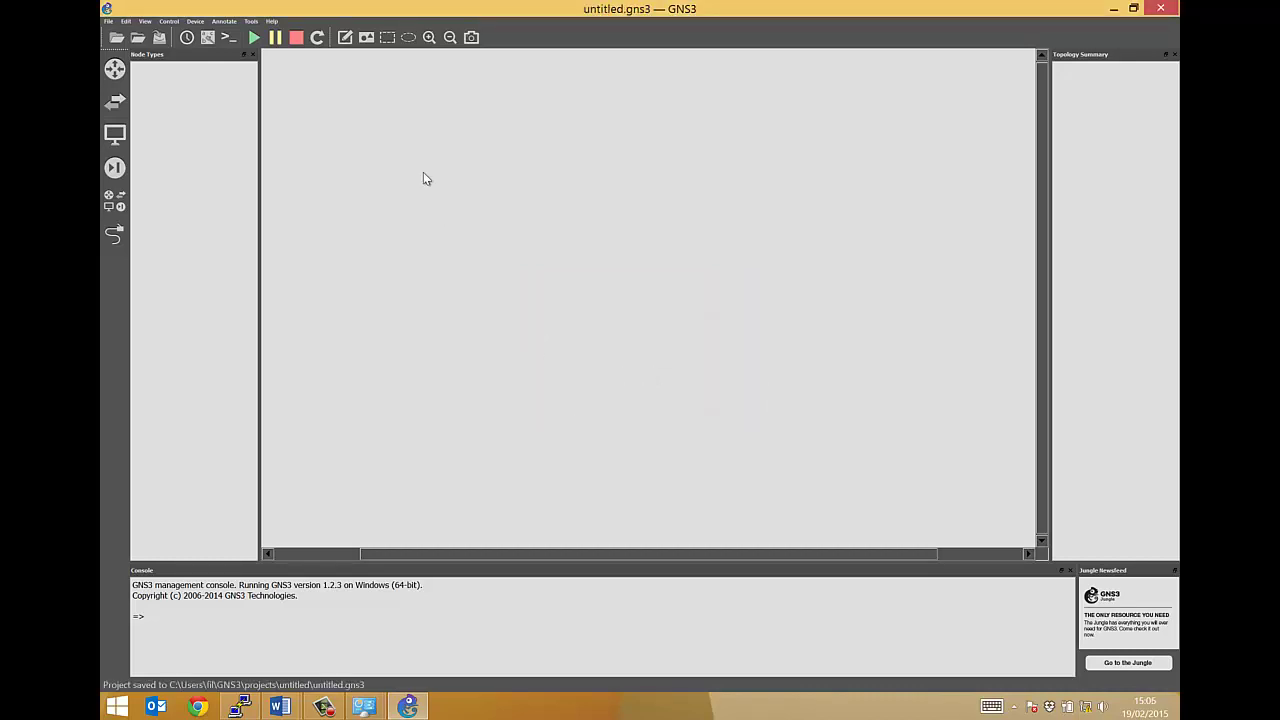
{"action": "left_click", "coordinate": [114, 200]}
Place an ASA firewall, ASA-1, in the canvas centre and start it
{"action": "left_click_drag", "start_coordinate": [157, 77], "coordinate": [665, 340]}
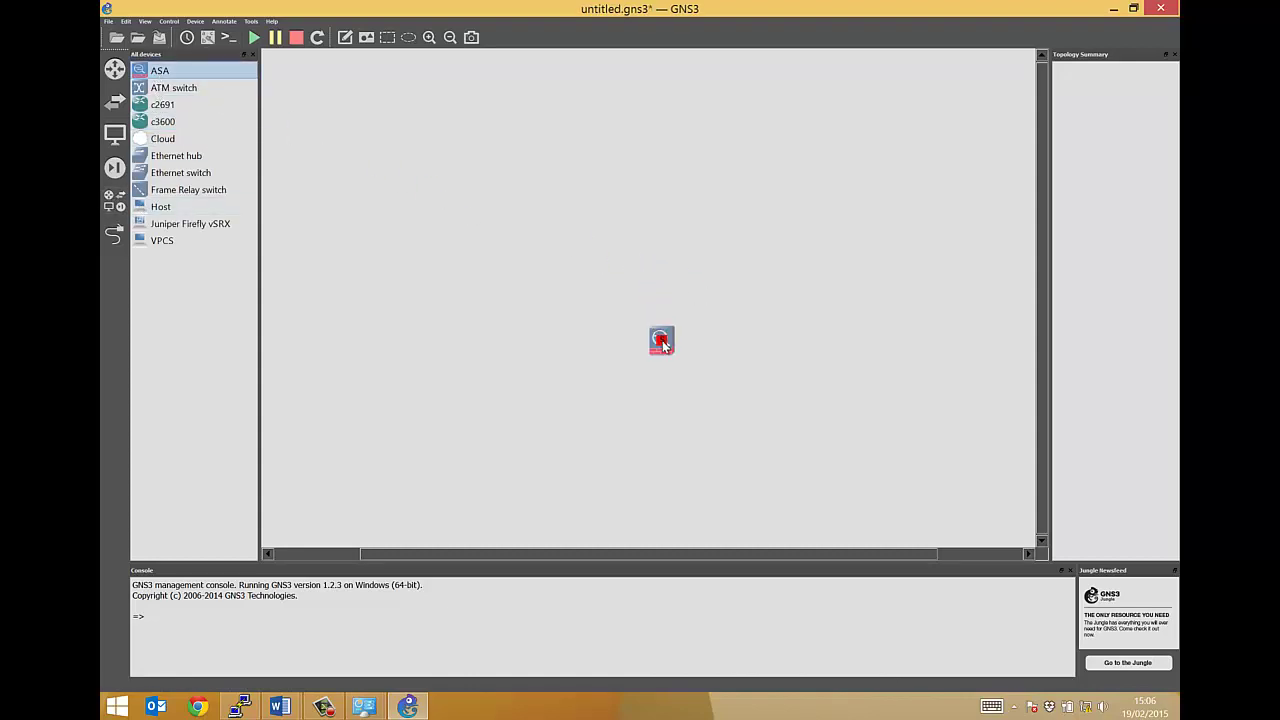
{"action": "right_click", "coordinate": [656, 339]}
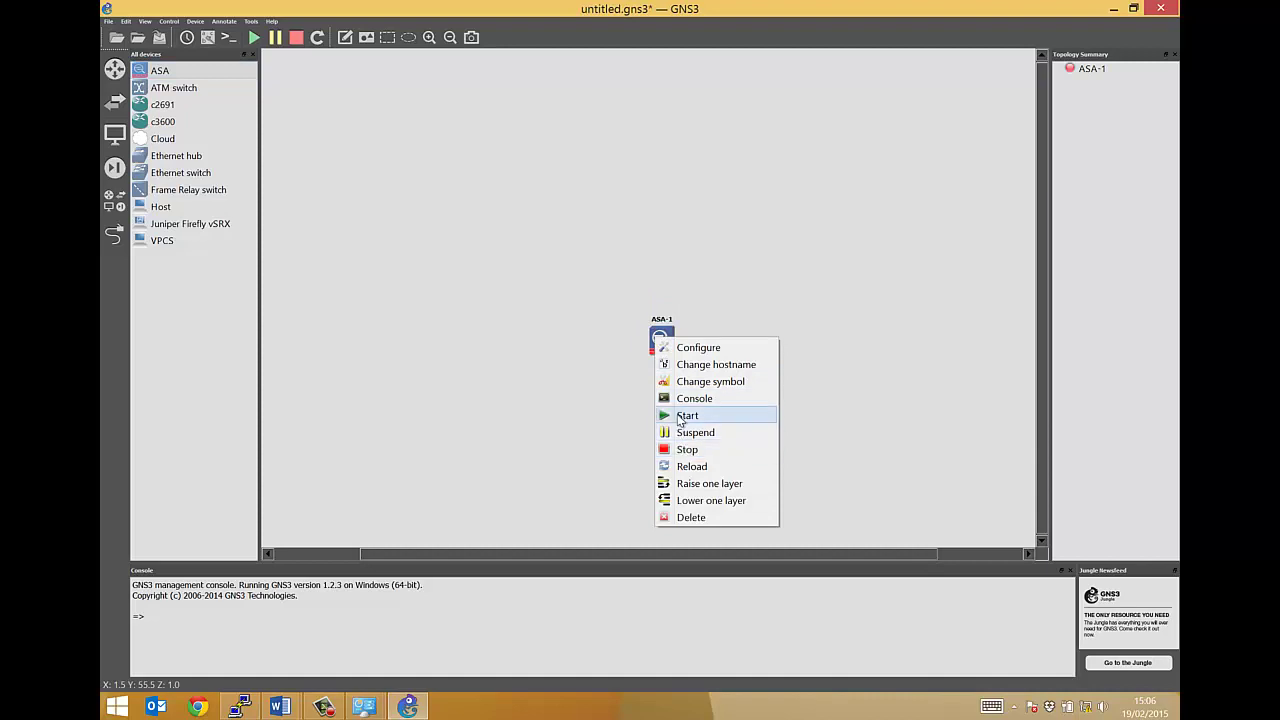
{"action": "left_click", "coordinate": [677, 414]}
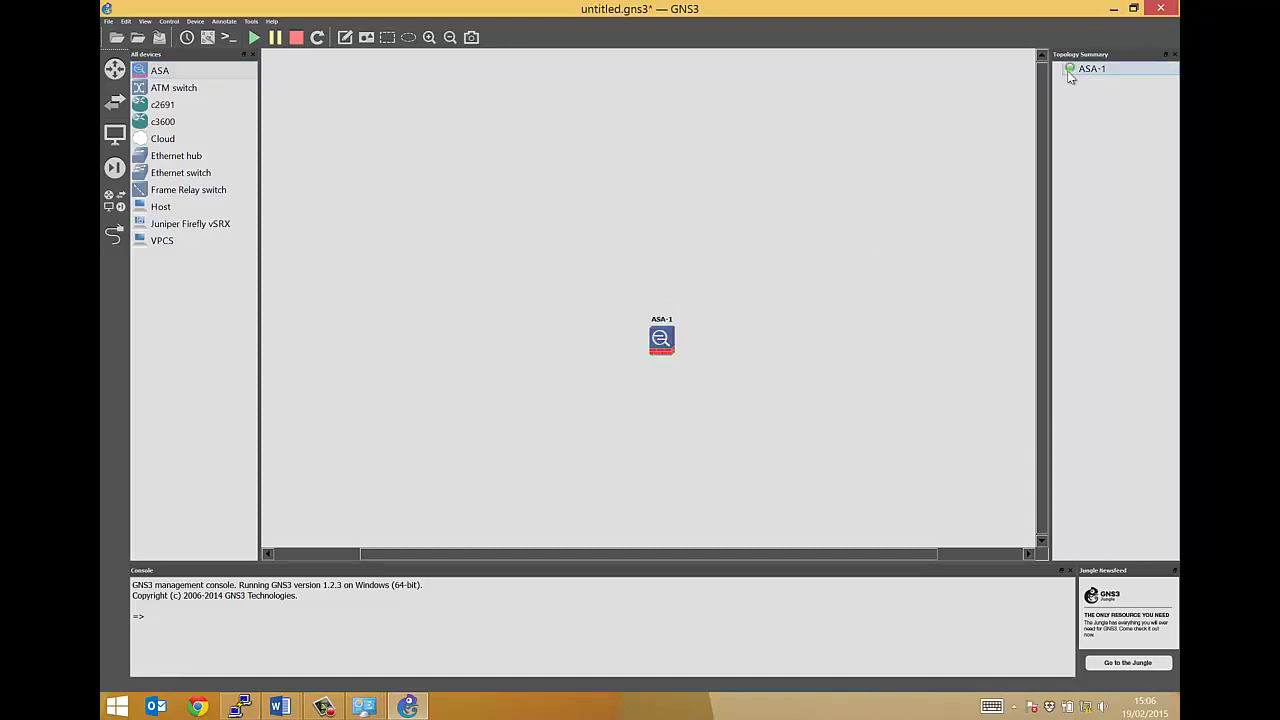
Add Ethernet switch SW1 above ASA-1 and Cloud 1 above the switch, aligning them
{"action": "left_click_drag", "start_coordinate": [659, 347], "coordinate": [636, 397]}
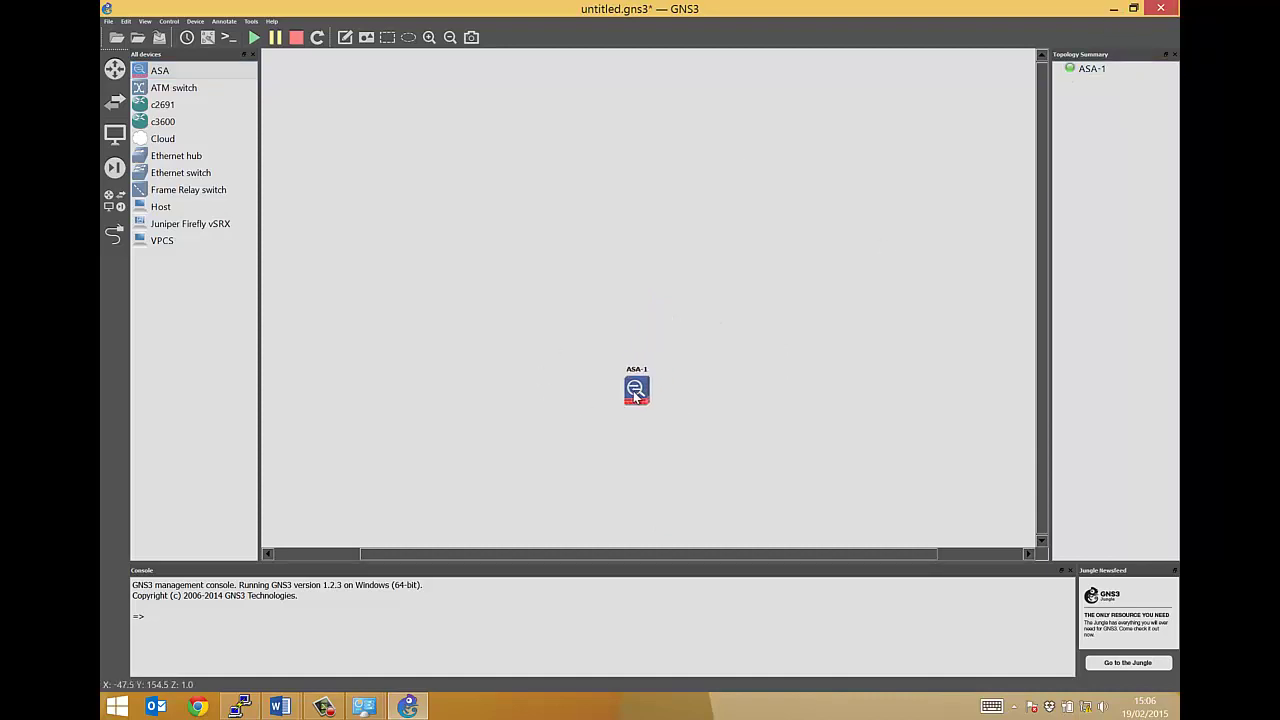
{"action": "left_click_drag", "start_coordinate": [185, 173], "coordinate": [643, 298]}
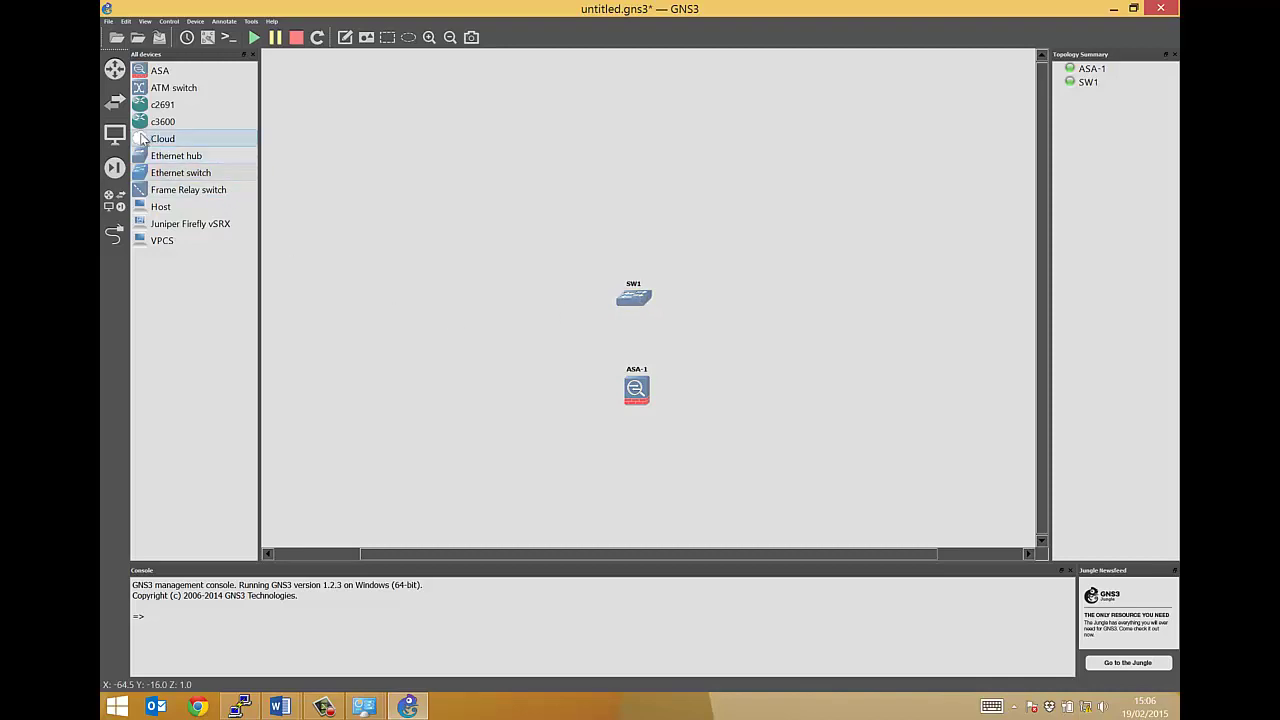
{"action": "left_click_drag", "start_coordinate": [152, 141], "coordinate": [628, 182]}
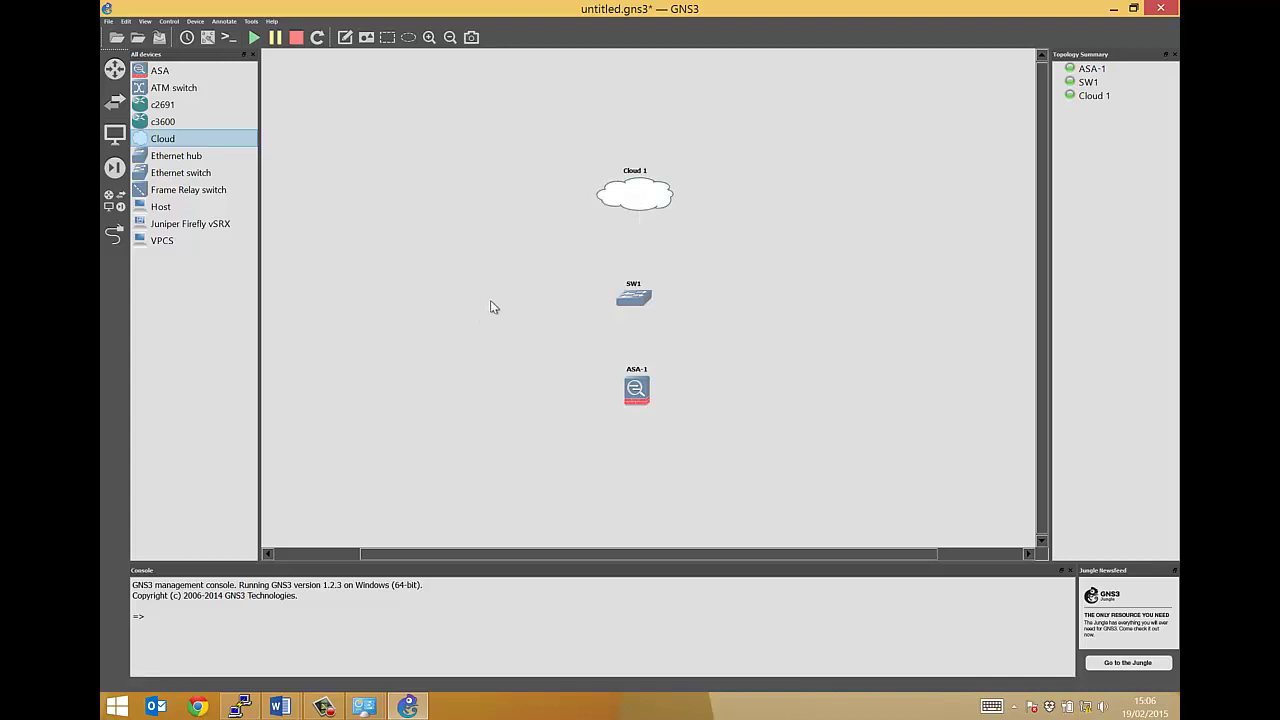
{"action": "left_click_drag", "start_coordinate": [628, 306], "coordinate": [627, 297]}
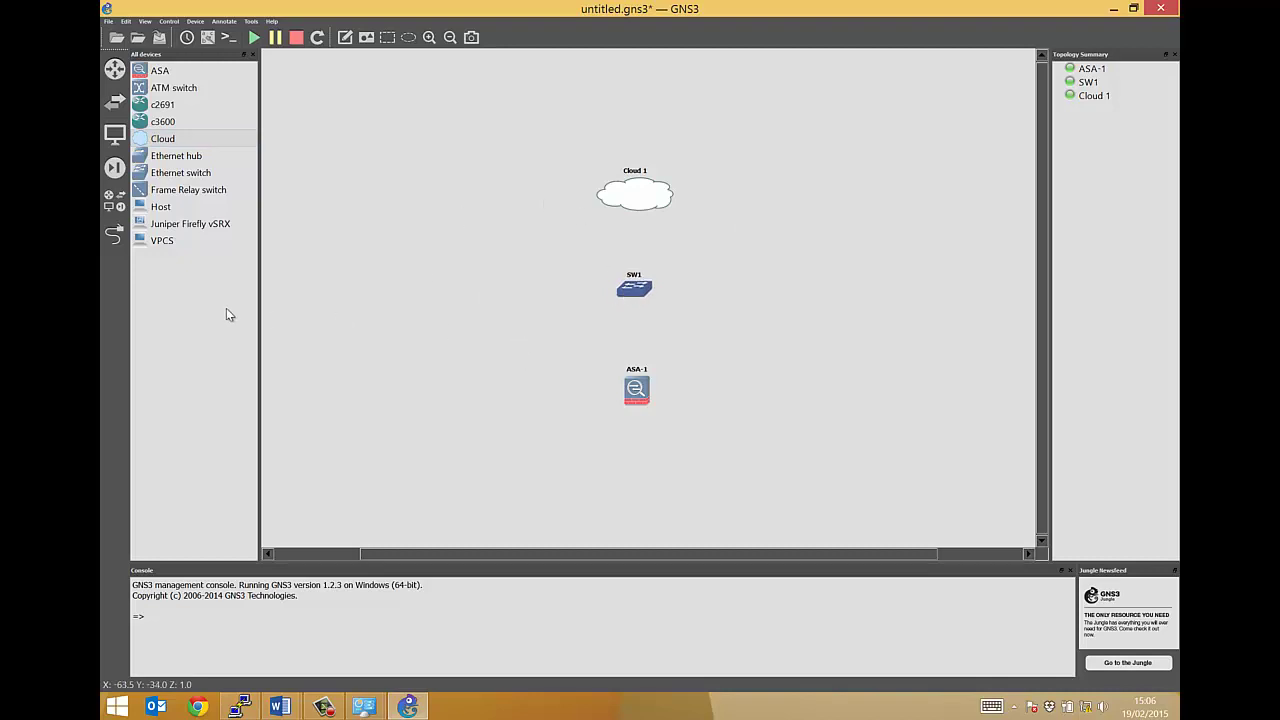
Link ASA-1's Ethernet0 to SW1's port 1, then exit link mode
{"action": "left_click", "coordinate": [115, 235]}
{"action": "left_click", "coordinate": [637, 388]}
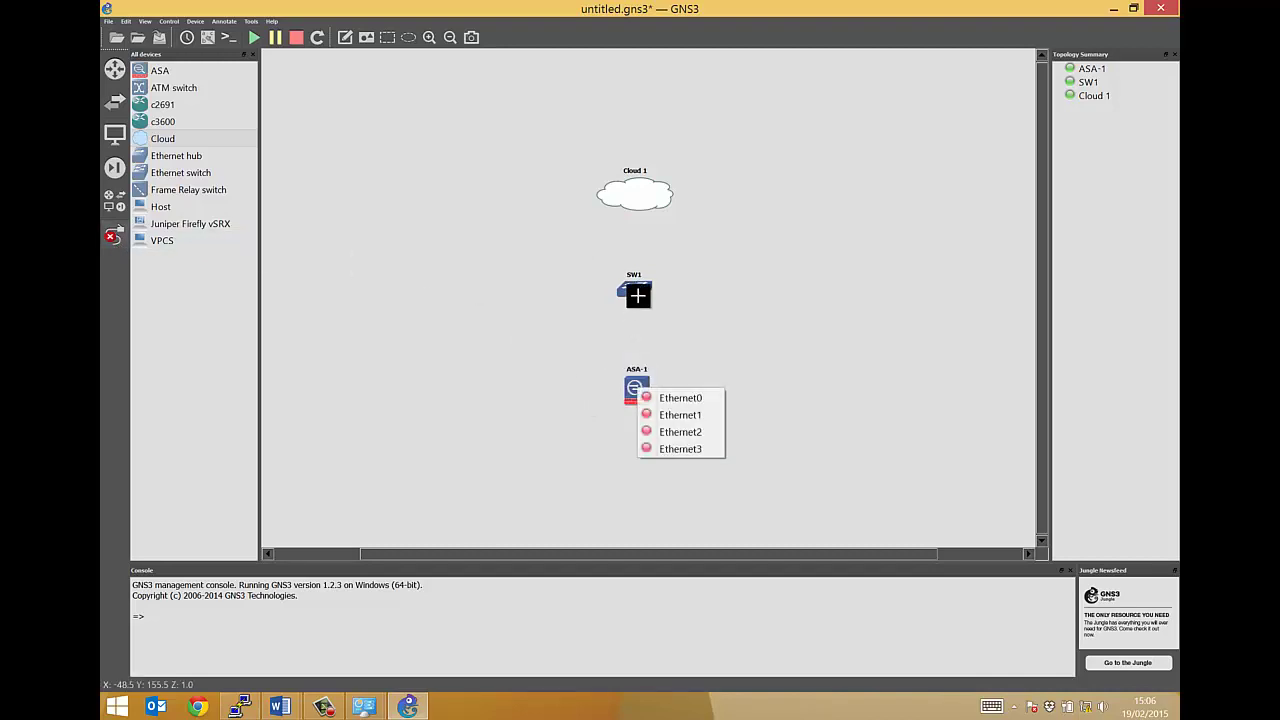
{"action": "left_click", "coordinate": [655, 397]}
{"action": "left_click", "coordinate": [633, 294]}
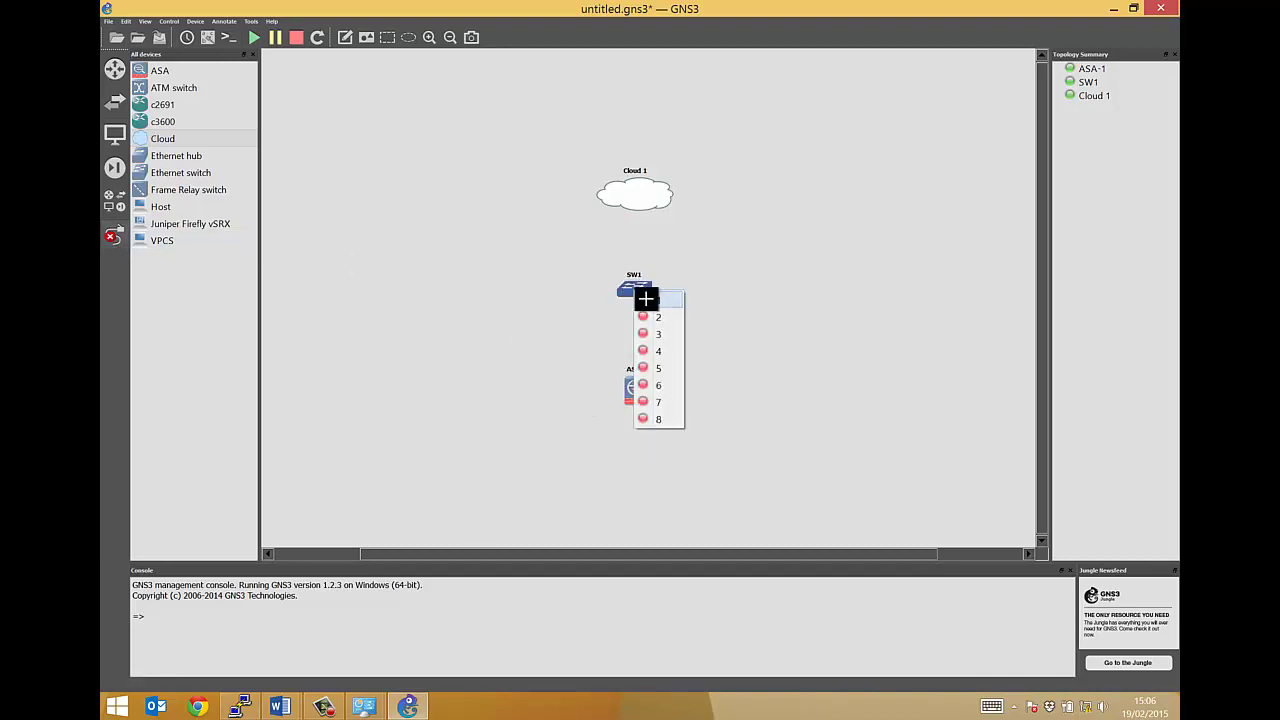
{"action": "left_click", "coordinate": [646, 297]}
{"action": "left_click", "coordinate": [638, 287]}
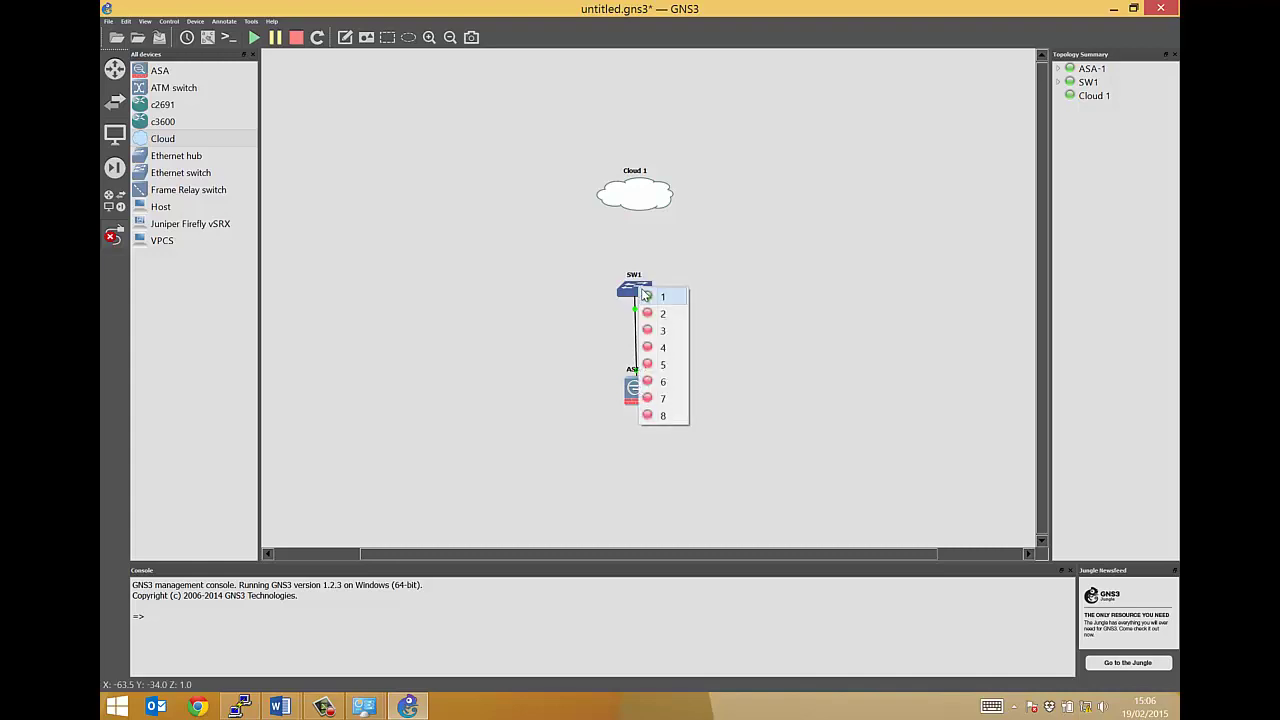
{"action": "left_click", "coordinate": [630, 252]}
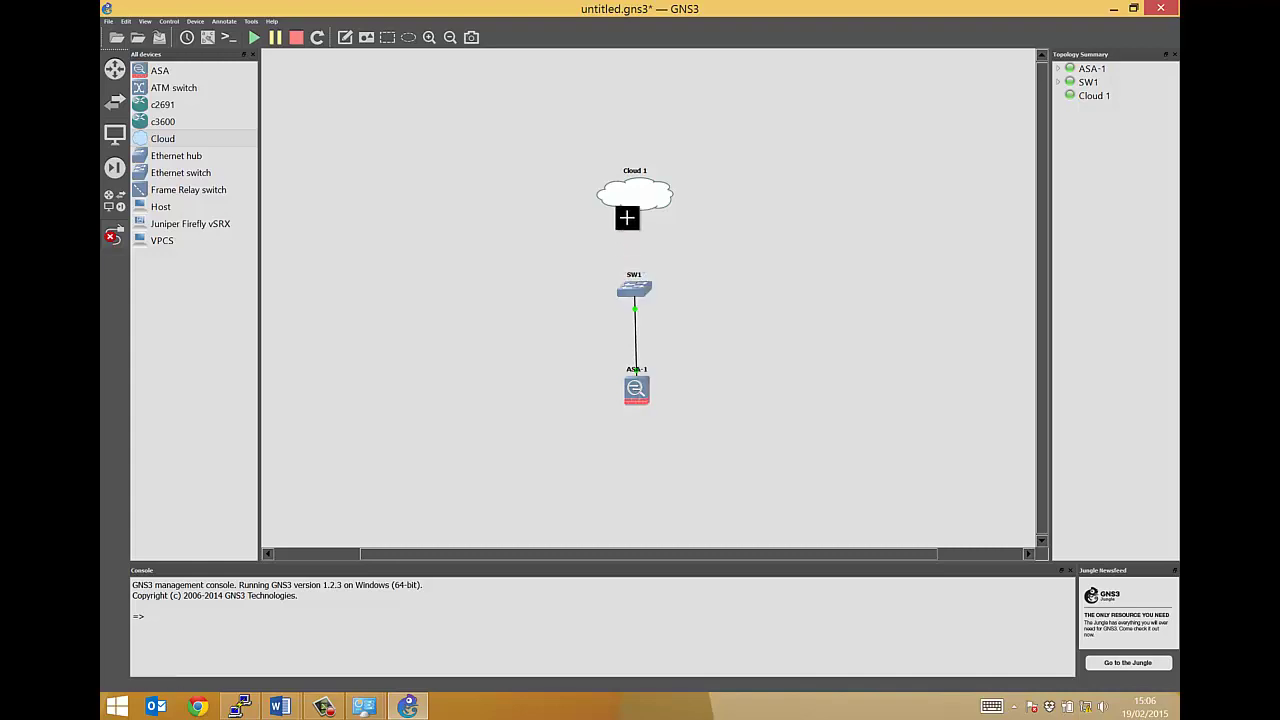
{"action": "left_click", "coordinate": [114, 237]}
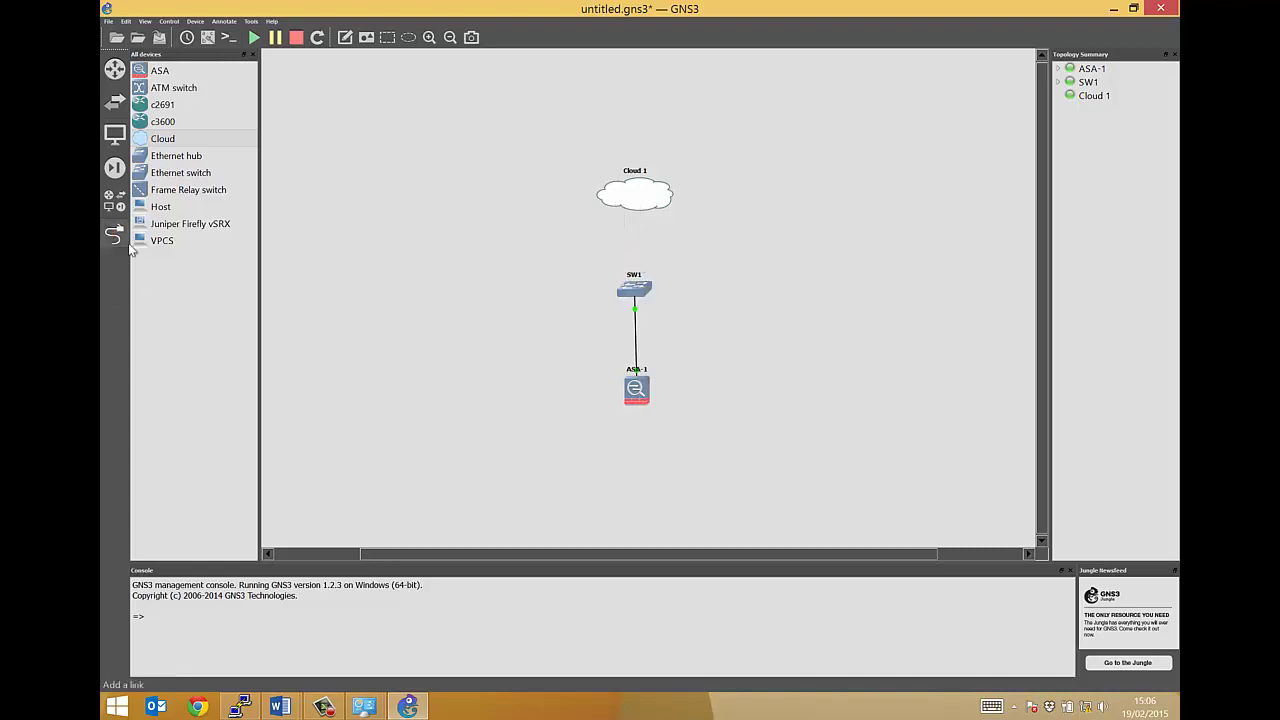
Add a Generic Ethernet NIO on host adapter Ethernet 3 to Cloud 1 and save
{"action": "right_click", "coordinate": [637, 198]}
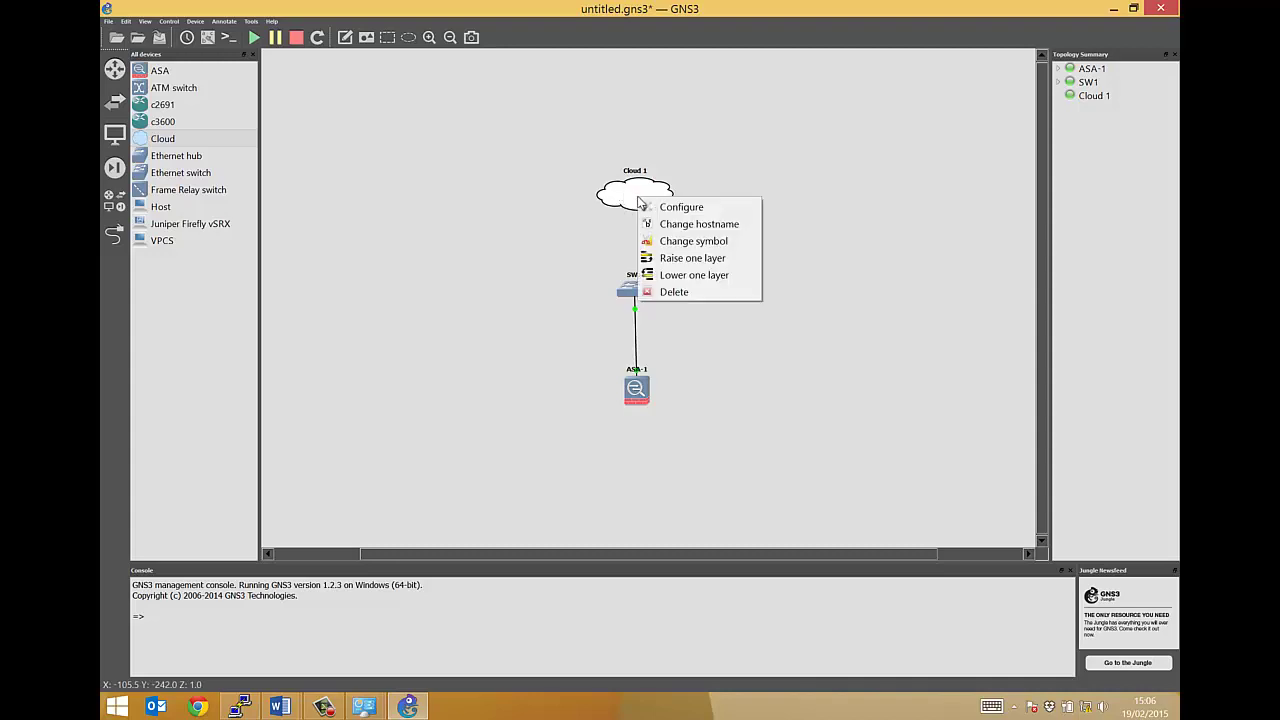
{"action": "left_click", "coordinate": [651, 207]}
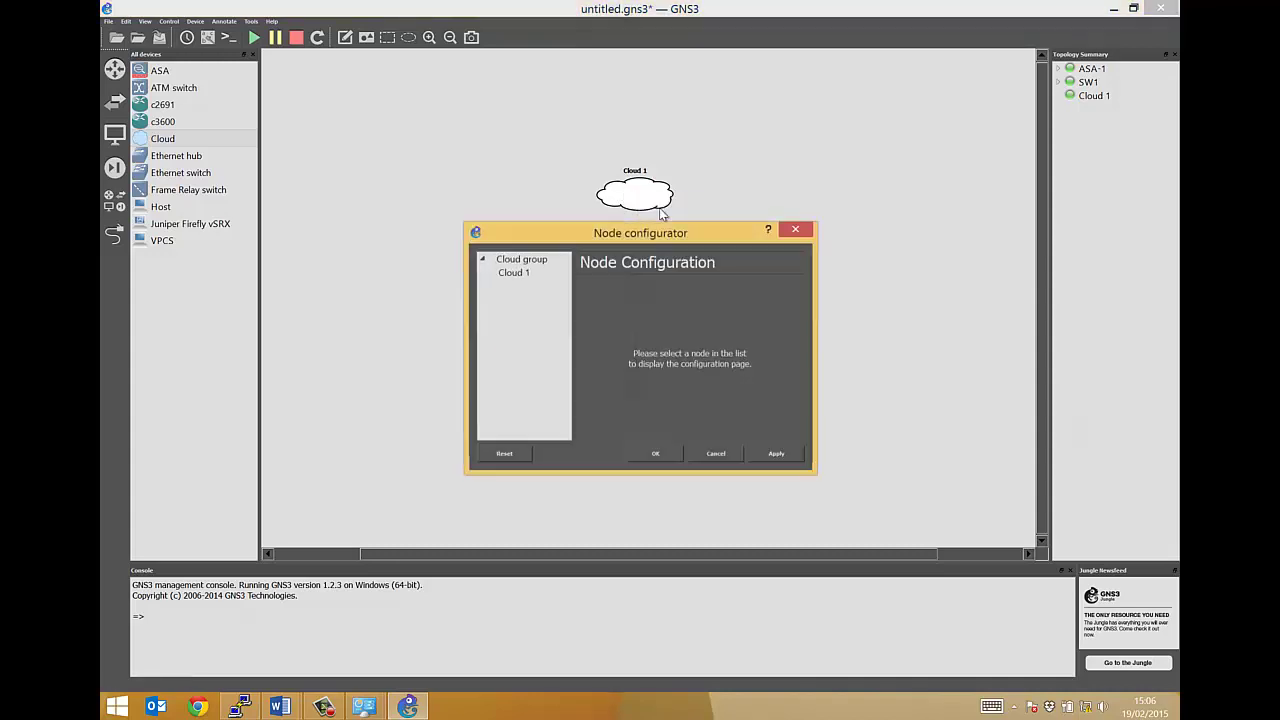
{"action": "left_click", "coordinate": [520, 274]}
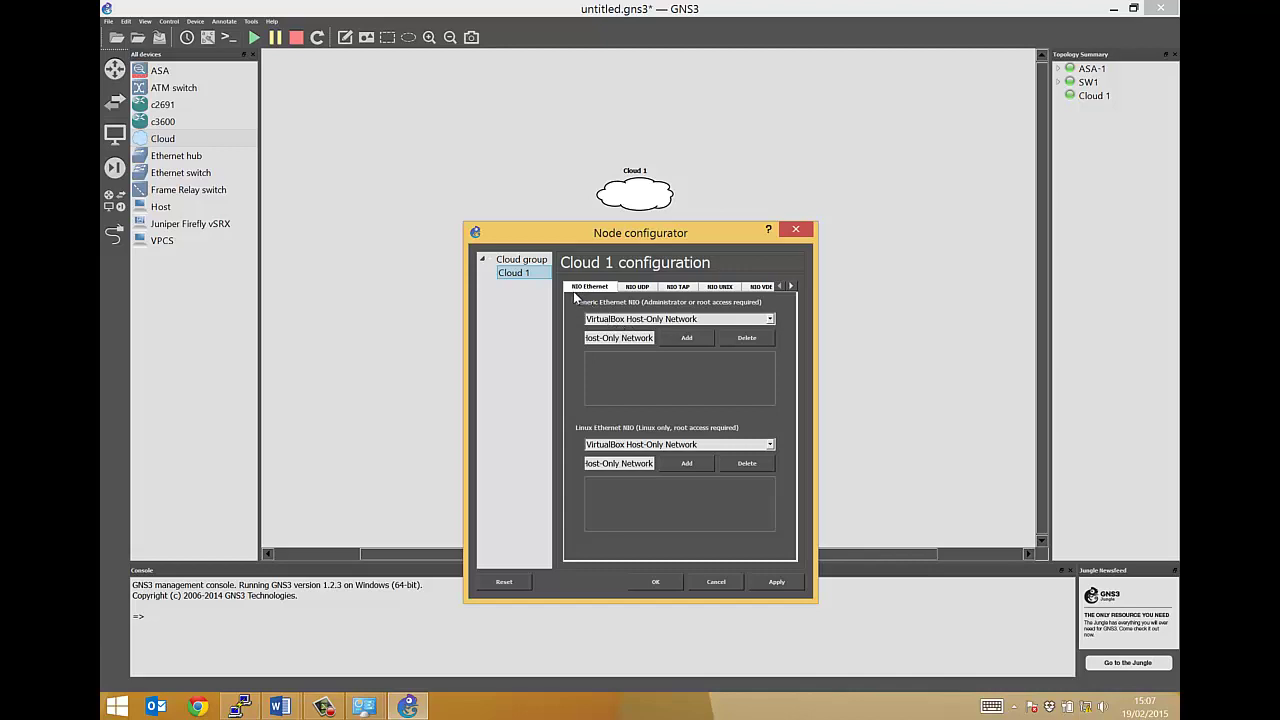
{"action": "left_click", "coordinate": [769, 320]}
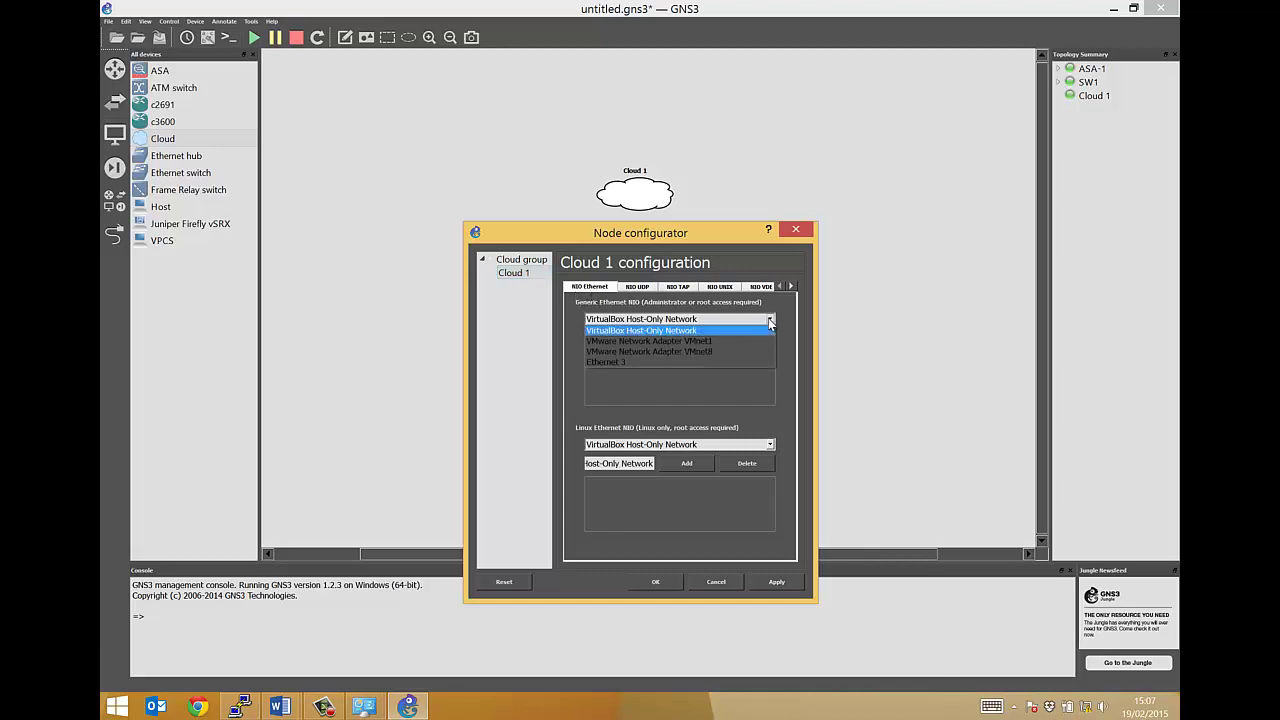
{"action": "left_click", "coordinate": [620, 362]}
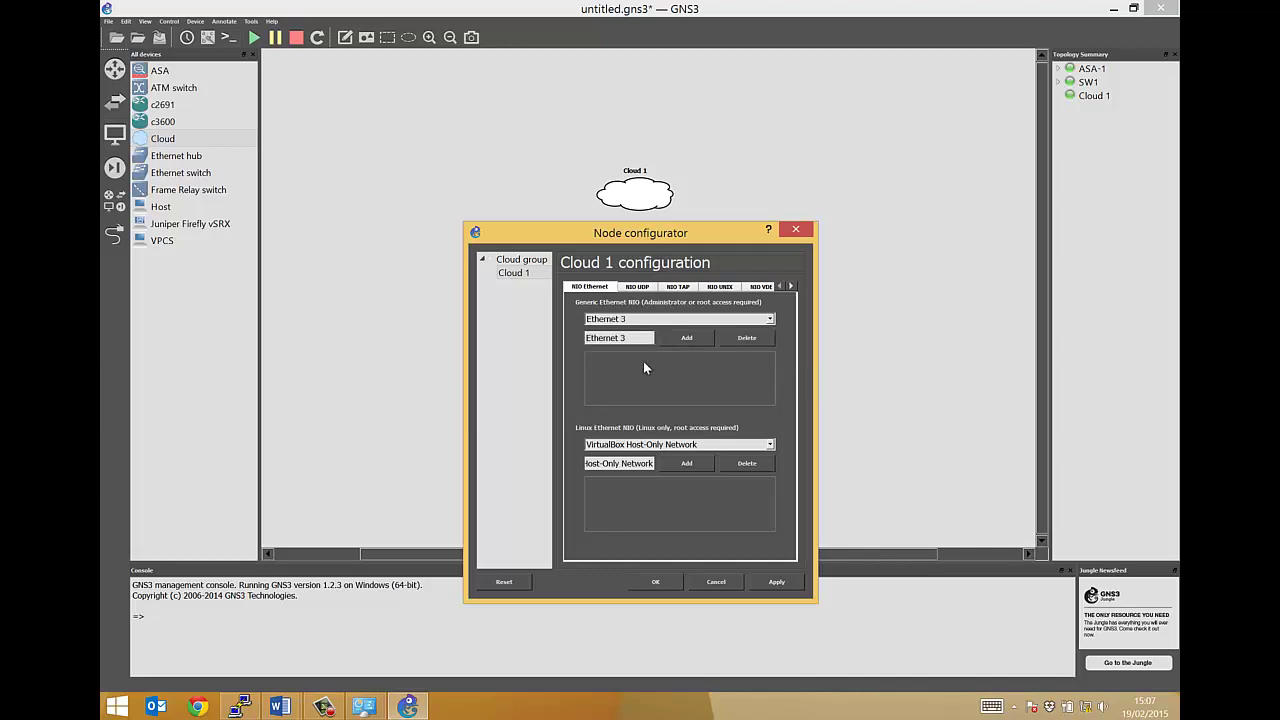
{"action": "left_click", "coordinate": [684, 340]}
{"action": "left_click", "coordinate": [654, 584]}
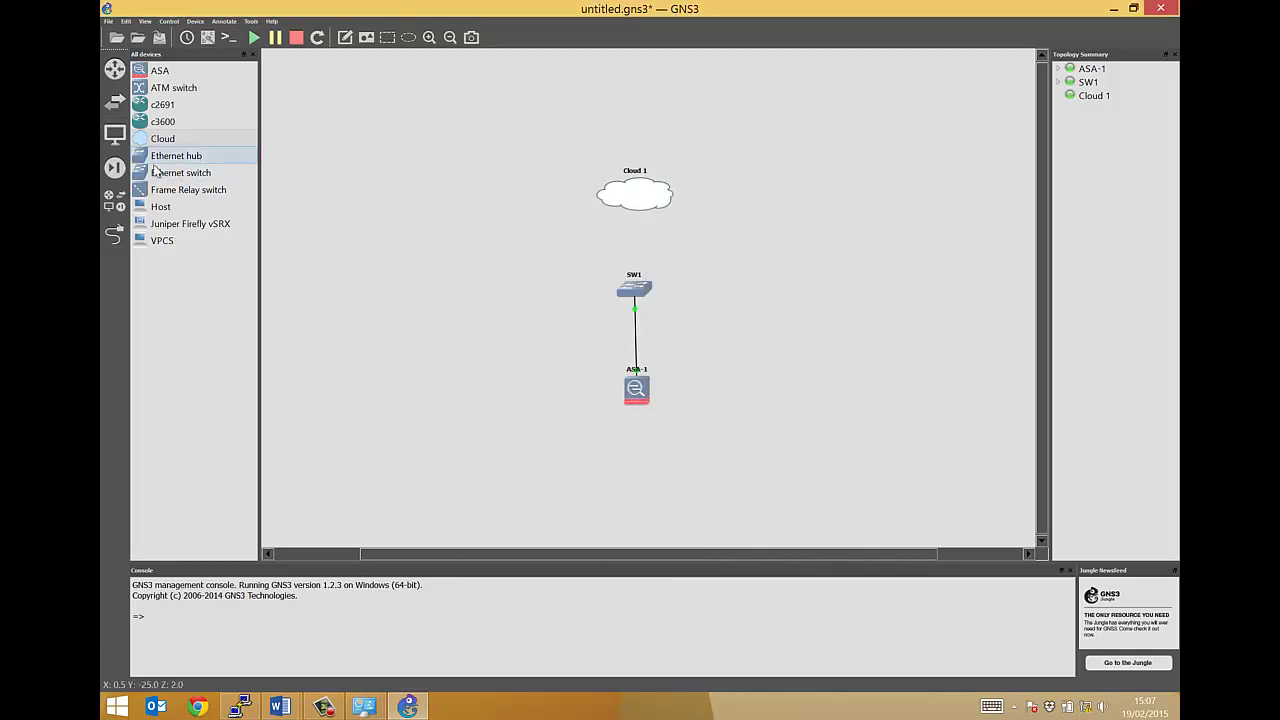
Link SW1's port 2 to Cloud 1's nio_gen_eth:Ethernet 3 port and exit link mode
{"action": "left_click", "coordinate": [114, 234]}
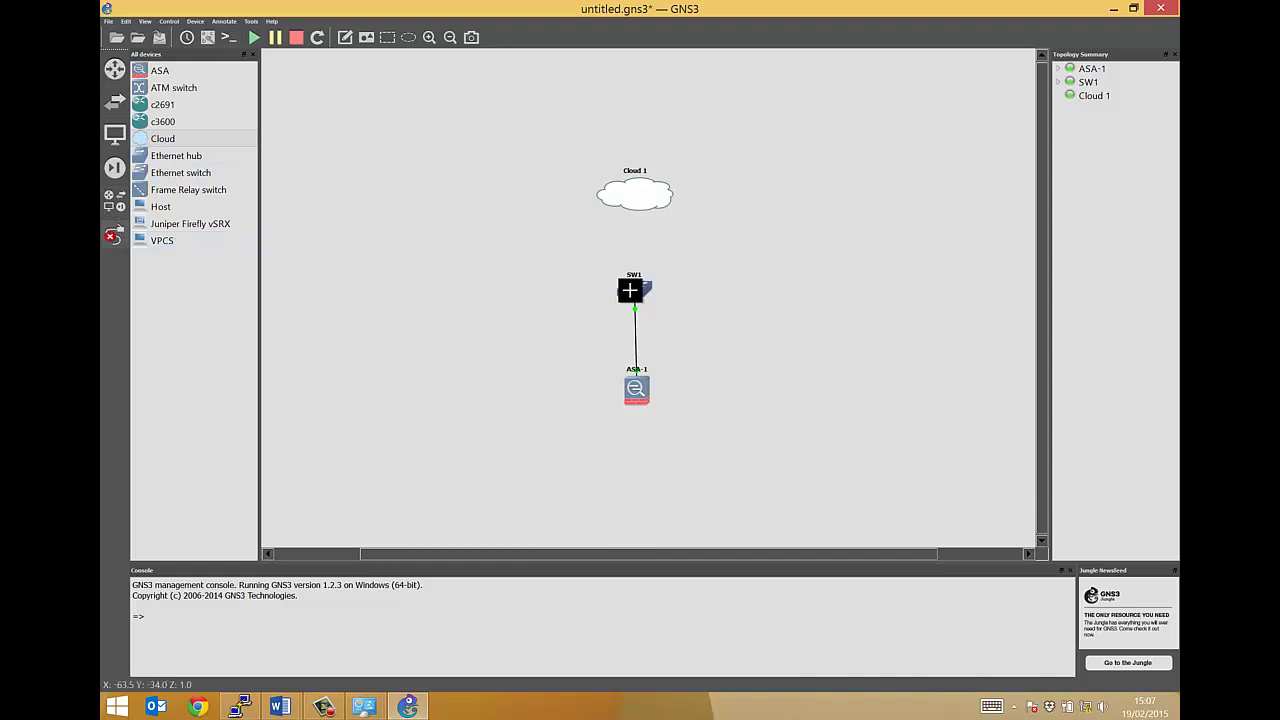
{"action": "left_click", "coordinate": [630, 289]}
{"action": "left_click", "coordinate": [641, 316]}
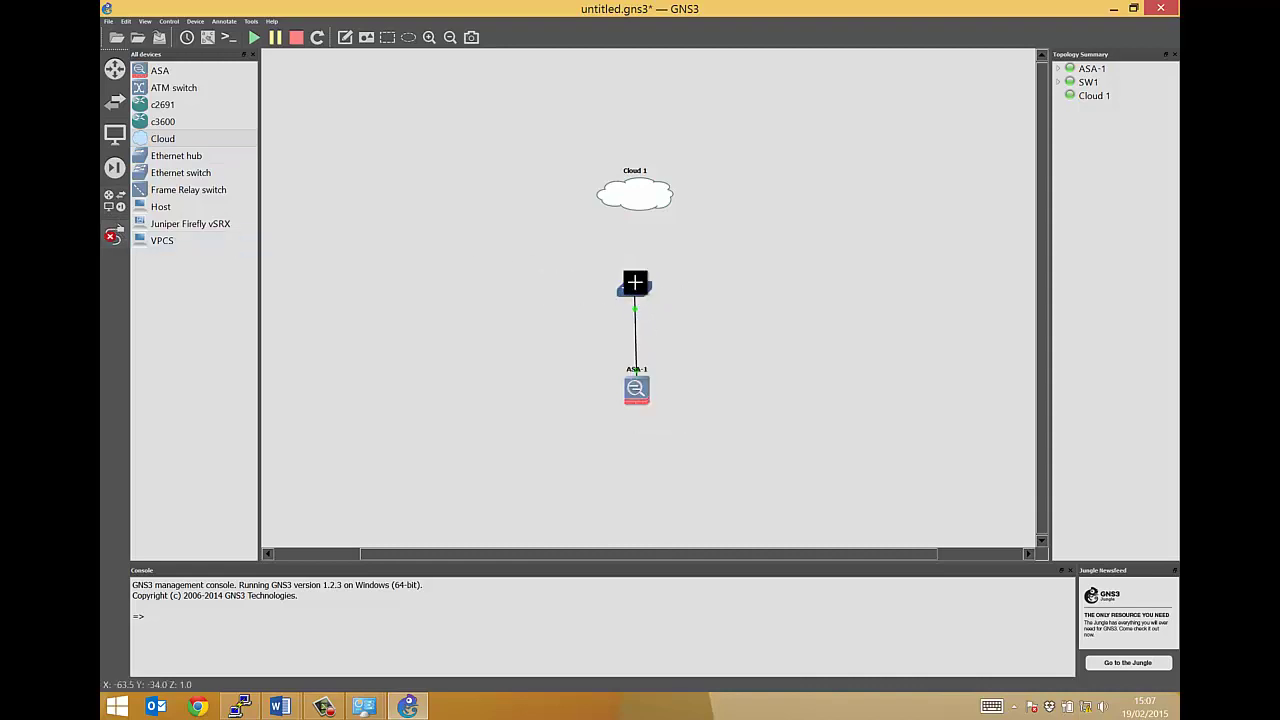
{"action": "left_click", "coordinate": [642, 197]}
{"action": "left_click", "coordinate": [700, 204]}
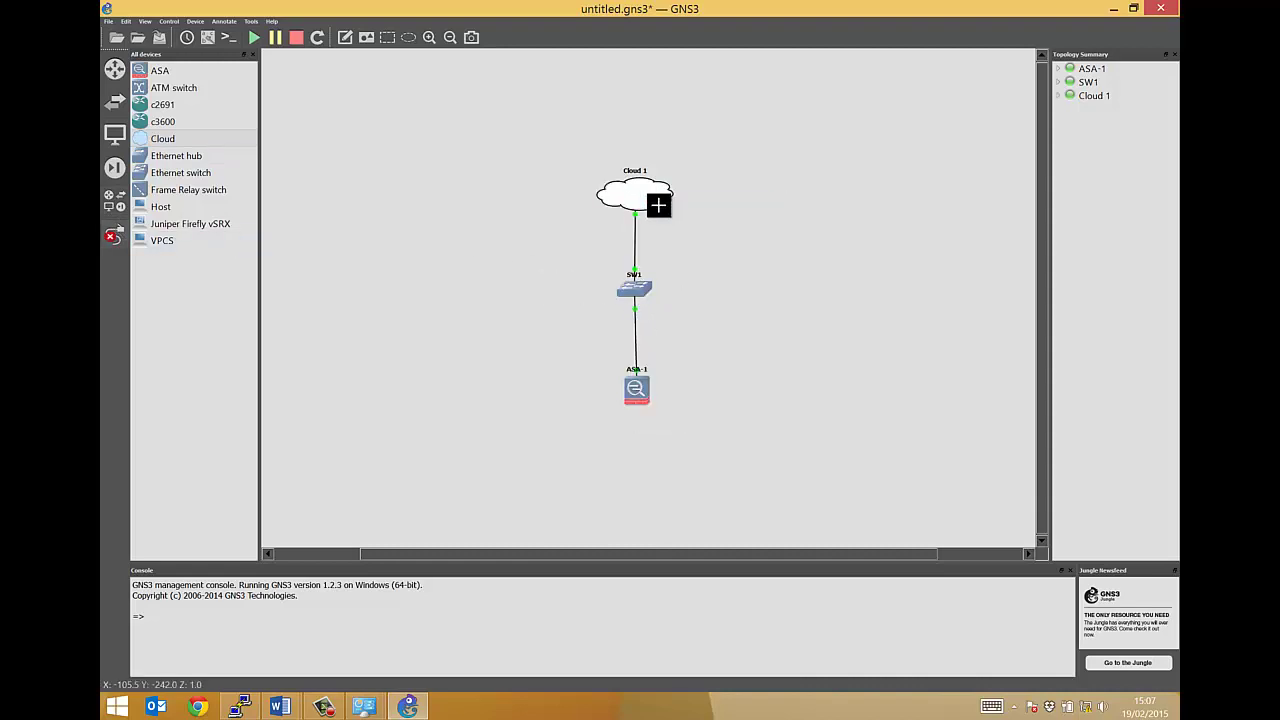
{"action": "key", "text": "Escape"}
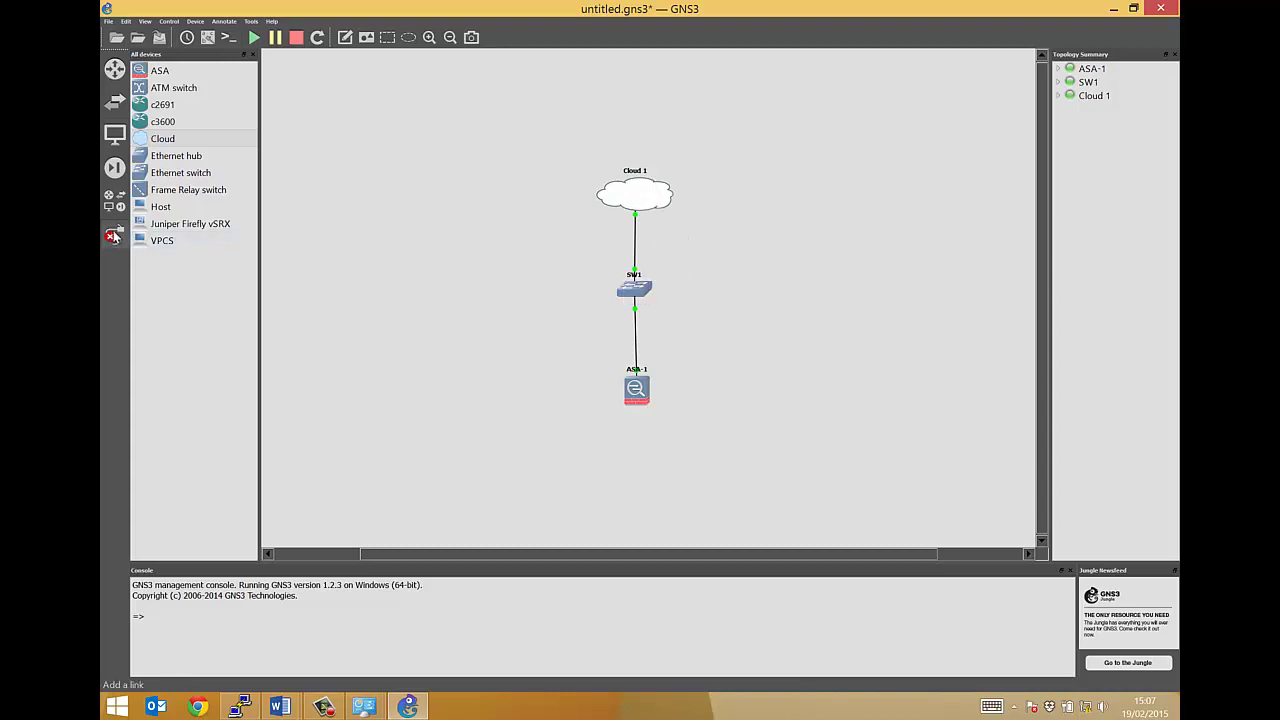
{"action": "left_click_drag", "start_coordinate": [639, 290], "coordinate": [638, 289]}
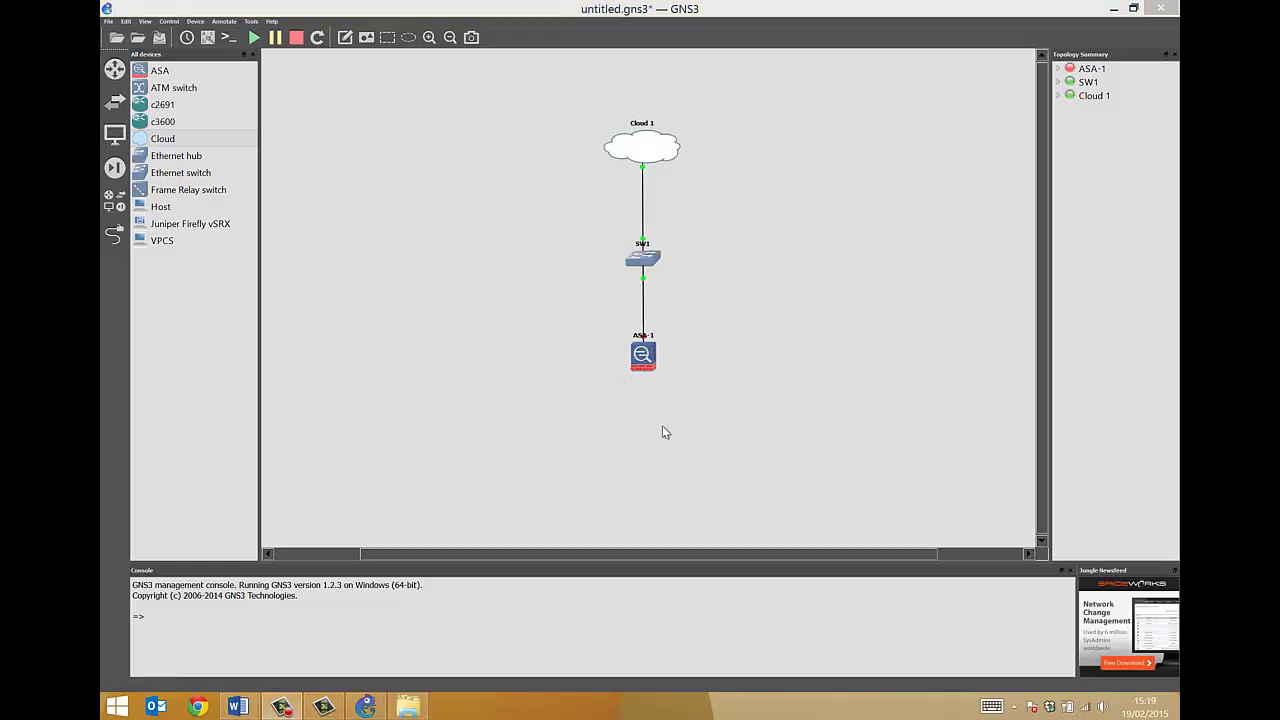
Start ASA-1 and open its console, moving the window down to view the boot menu
{"action": "right_click", "coordinate": [640, 358]}
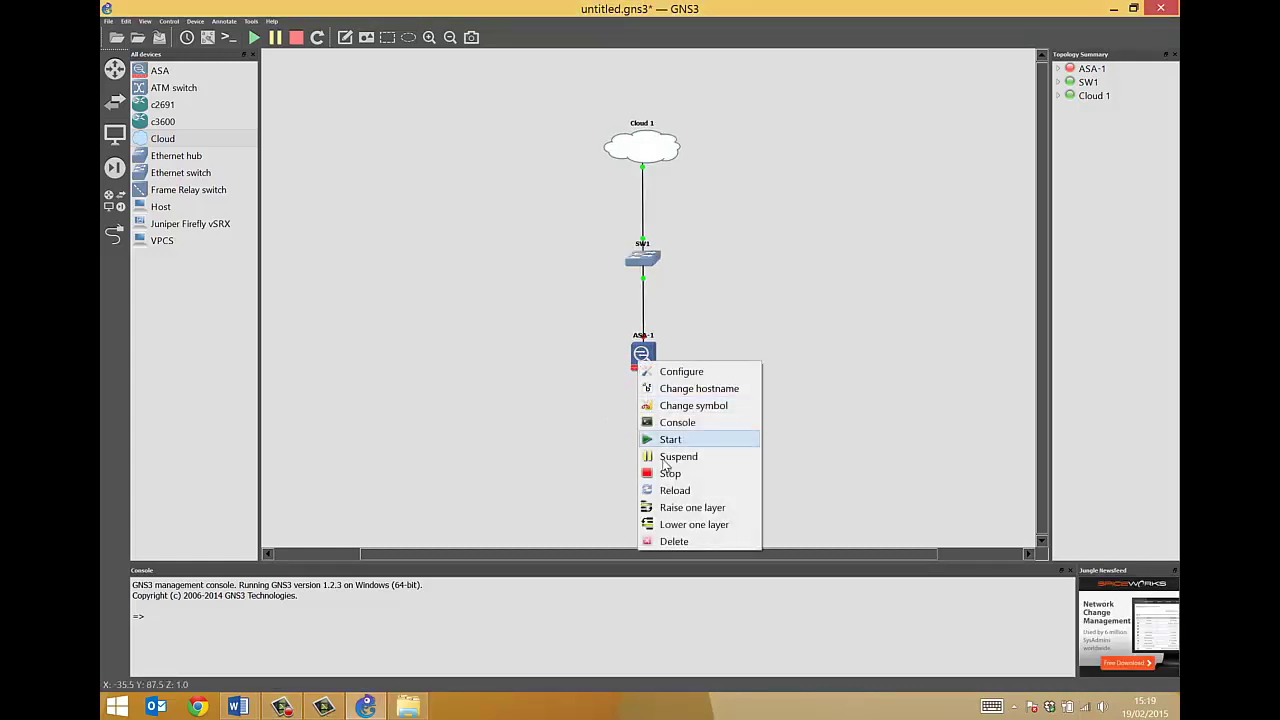
{"action": "left_click", "coordinate": [667, 440]}
{"action": "right_click", "coordinate": [642, 356]}
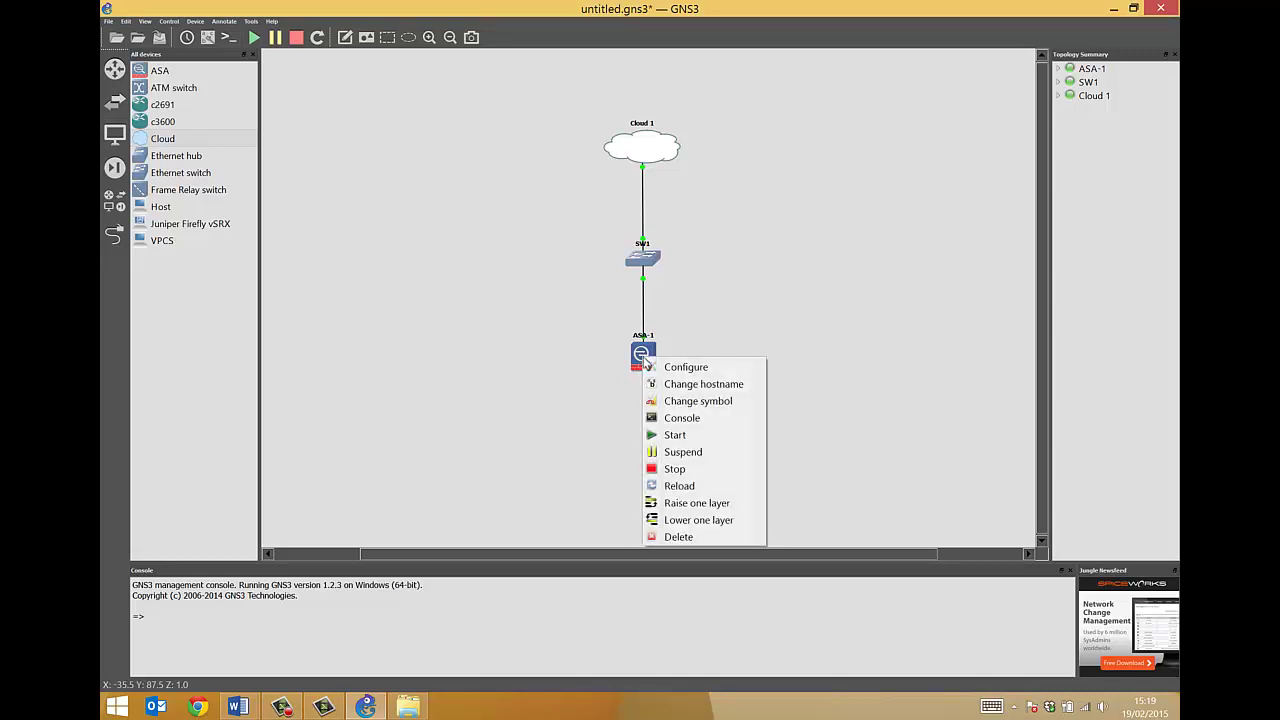
{"action": "left_click", "coordinate": [664, 421]}
{"action": "left_click_drag", "start_coordinate": [401, 56], "coordinate": [516, 367]}
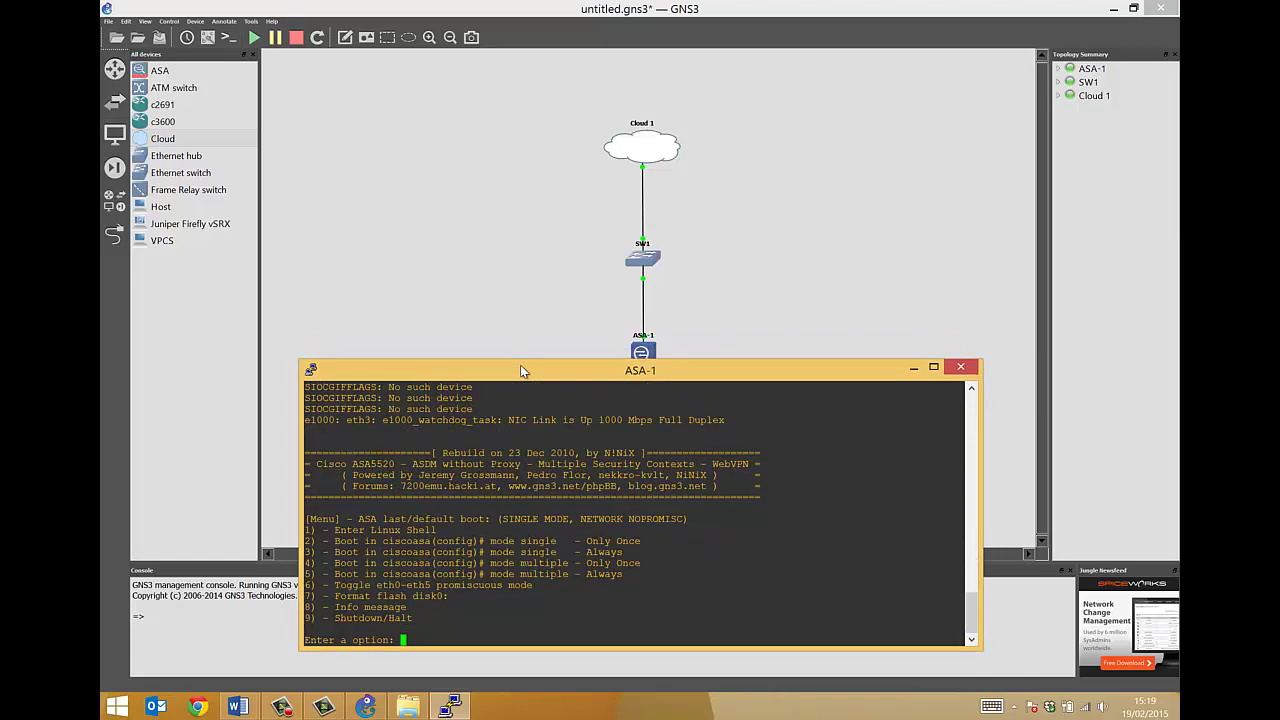
Boot ASA-1 in single mode (option 2), enable with the empty password, and enter conf t
{"action": "type", "text": "2"}
{"action": "key", "text": "Return"}
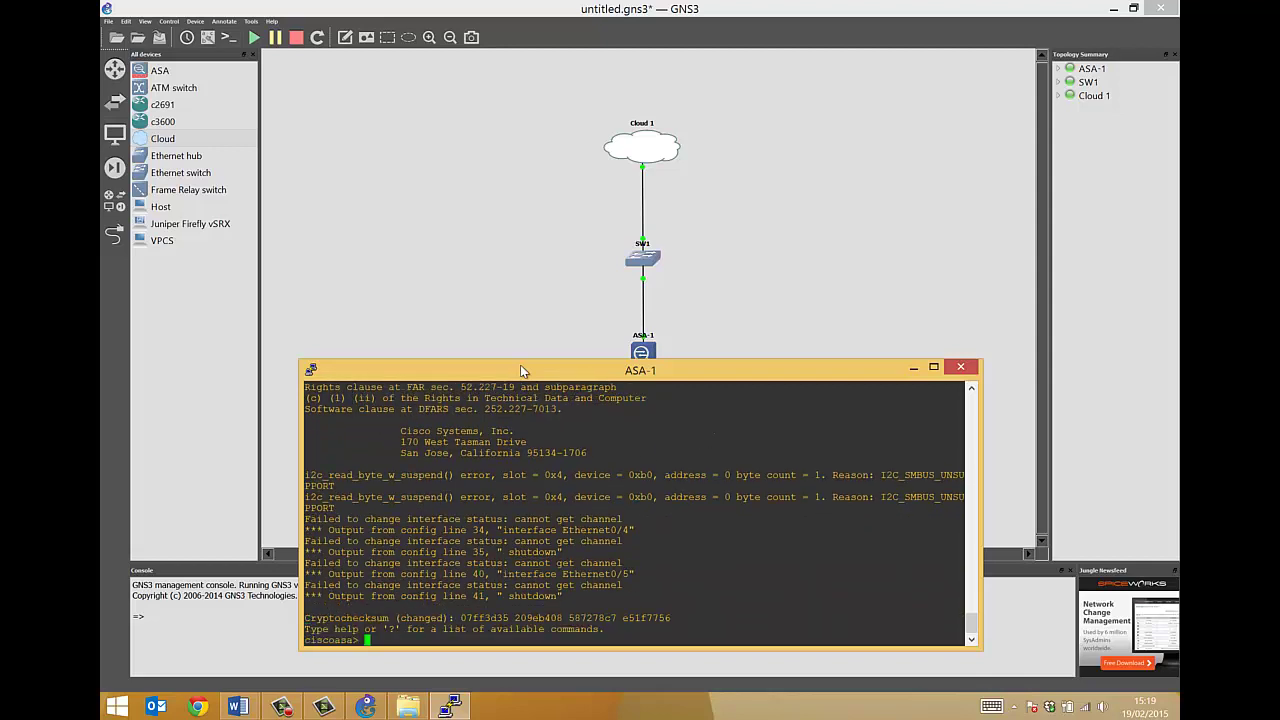
{"action": "type", "text": "en"}
{"action": "key", "text": "Return"}
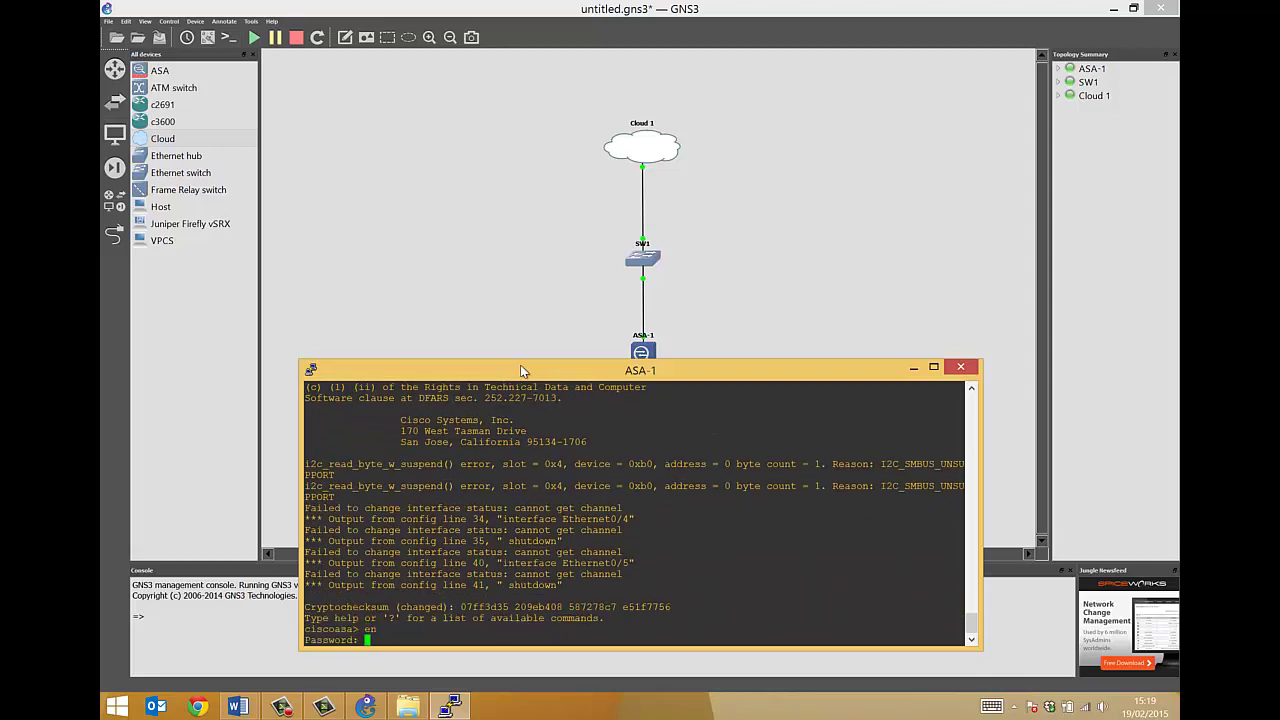
{"action": "key", "text": "Return"}
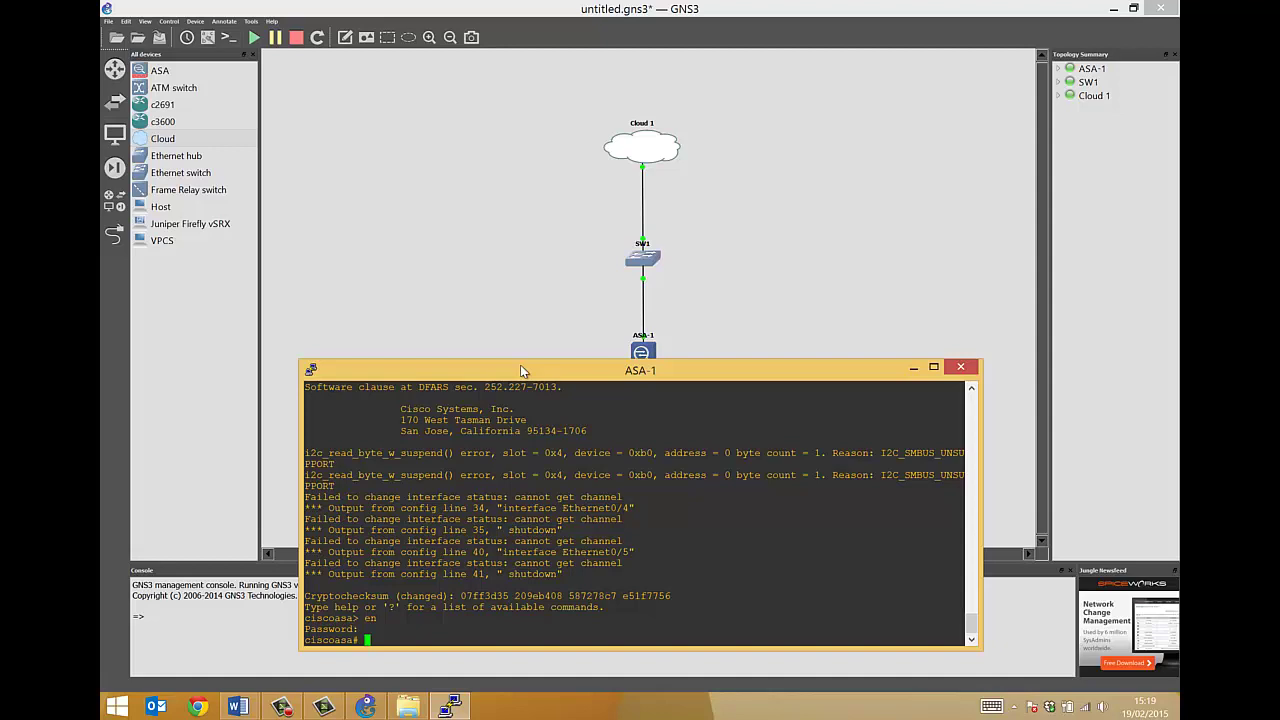
{"action": "type", "text": "conf t"}
{"action": "key", "text": "Return"}
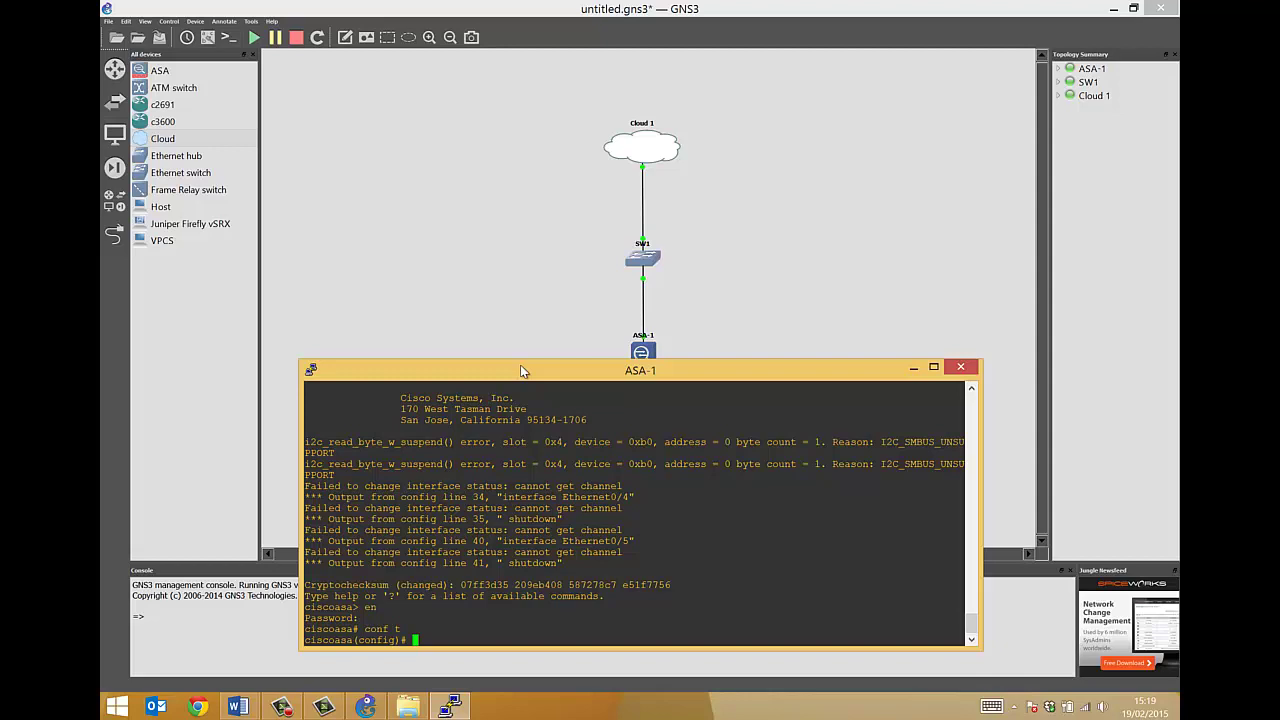
Rearrange the windows so the ASA-1 console sits higher, clear of the ASA-1 node
{"action": "double_click", "coordinate": [642, 353]}
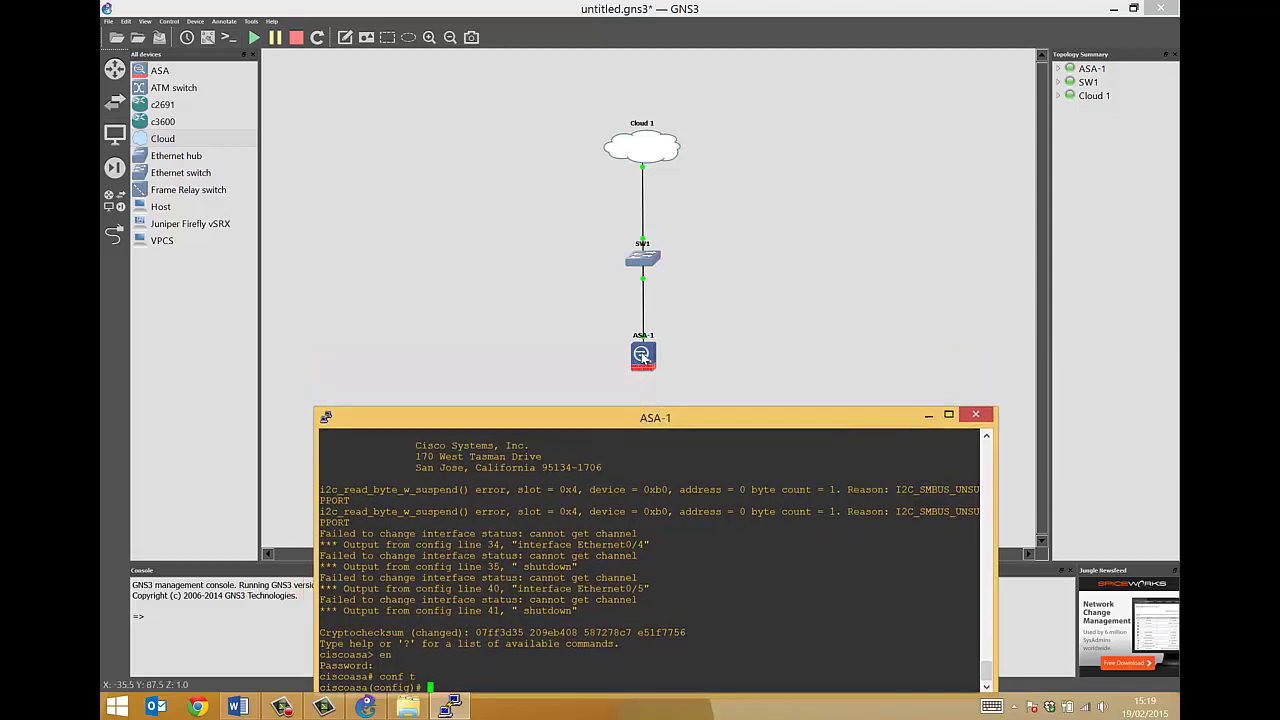
{"action": "left_click", "coordinate": [526, 321]}
{"action": "mouse_move", "coordinate": [641, 349]}
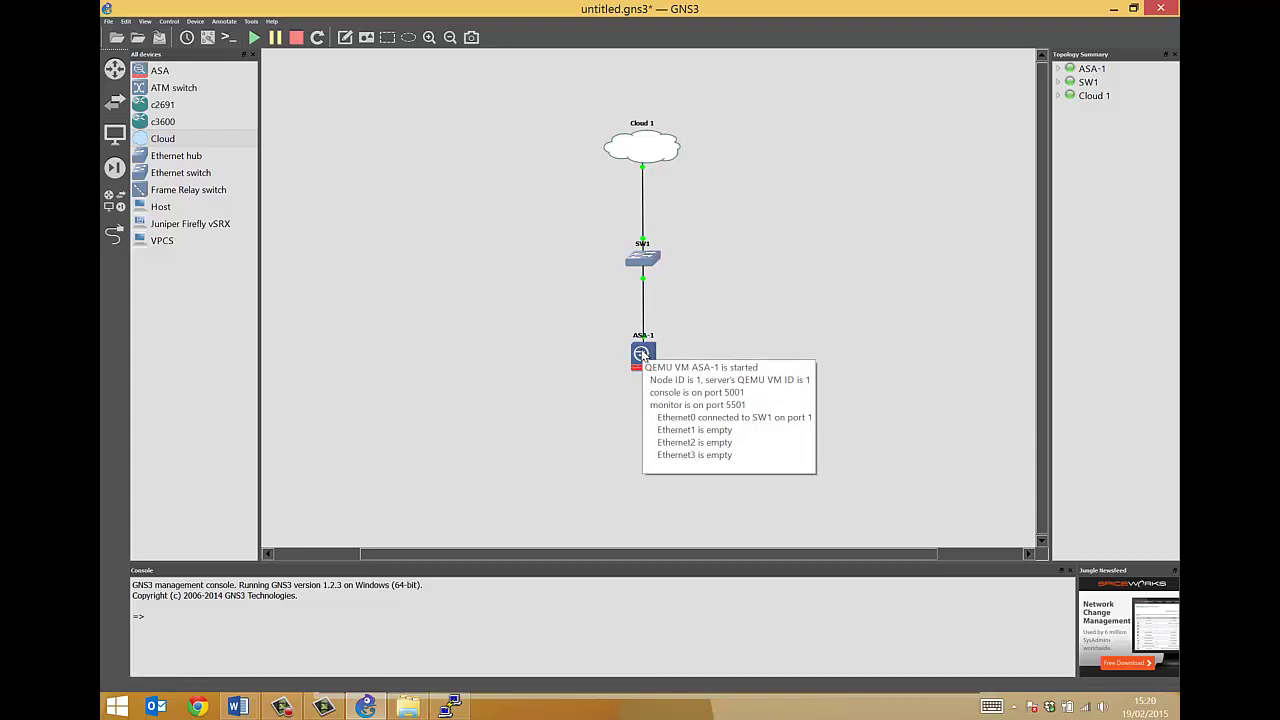
{"action": "left_click", "coordinate": [453, 706]}
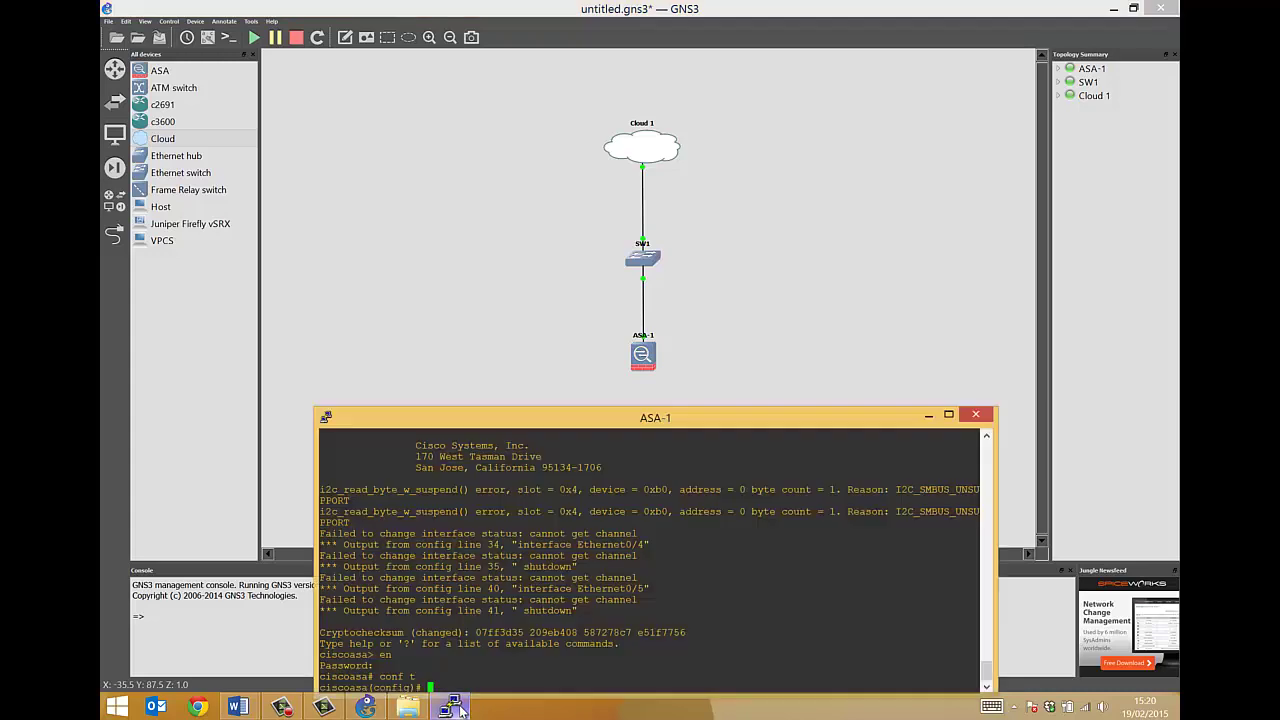
{"action": "left_click_drag", "start_coordinate": [513, 425], "coordinate": [512, 326]}
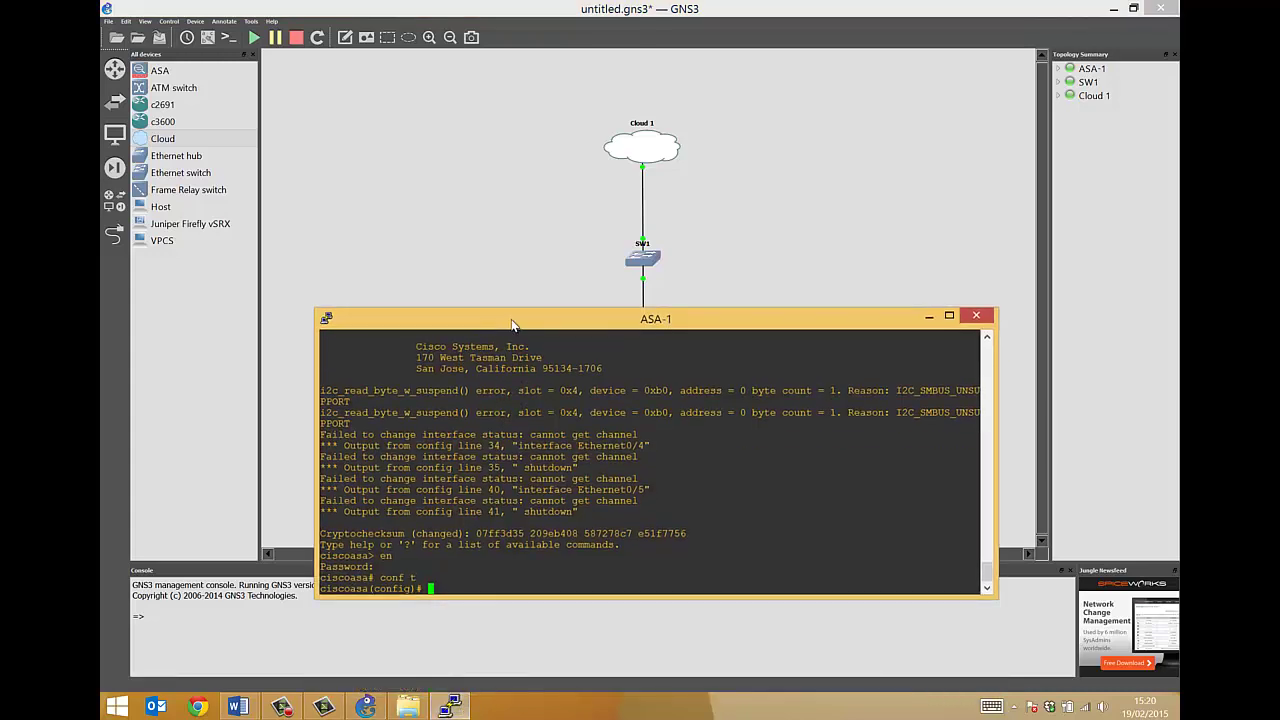
Leave configuration mode, list interfaces with sh int, and copy the name Ethernet0/0
{"action": "key", "text": "ctrl+z"}
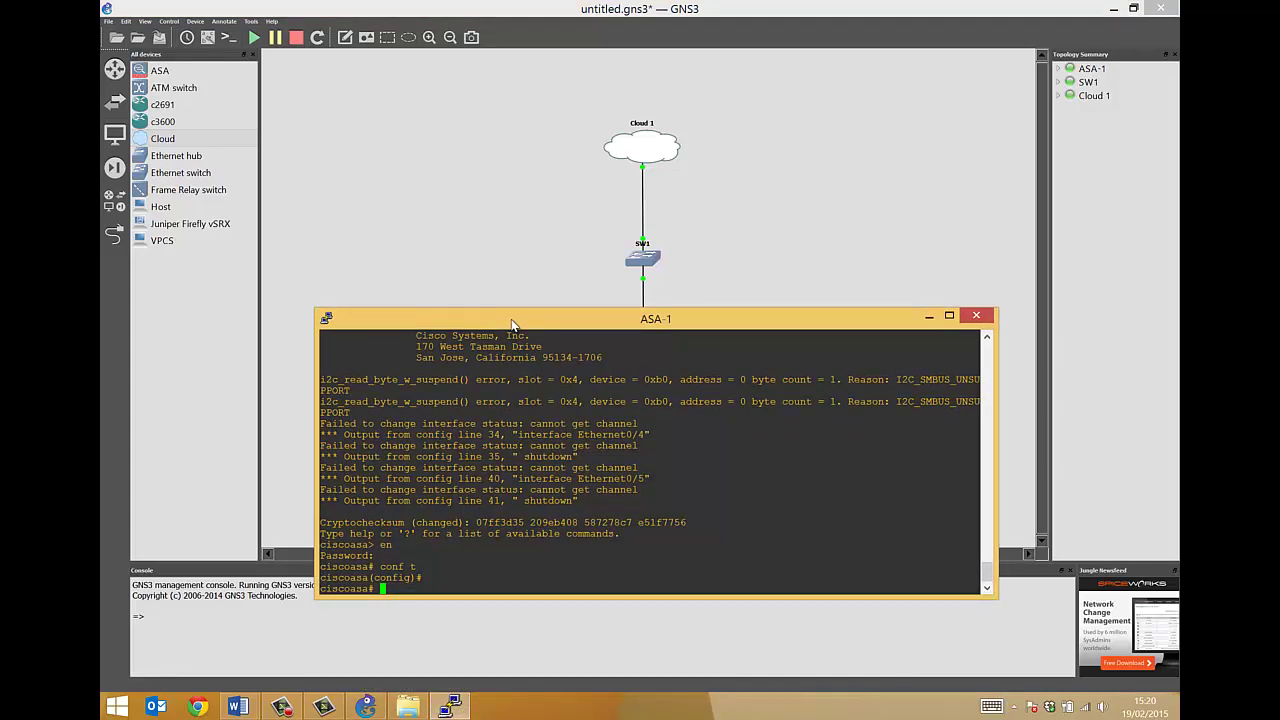
{"action": "type", "text": "sh int"}
{"action": "key", "text": "Return"}
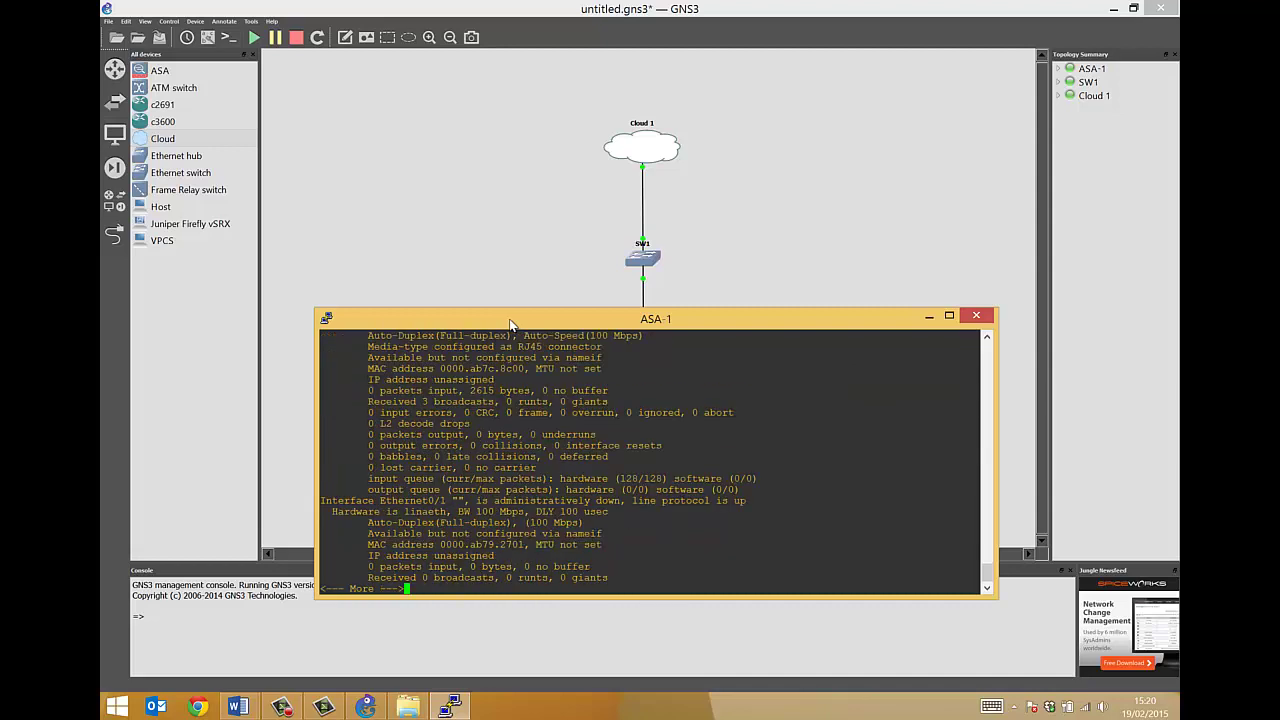
{"action": "scroll", "coordinate": [495, 390], "scroll_direction": "up", "scroll_amount": 4}
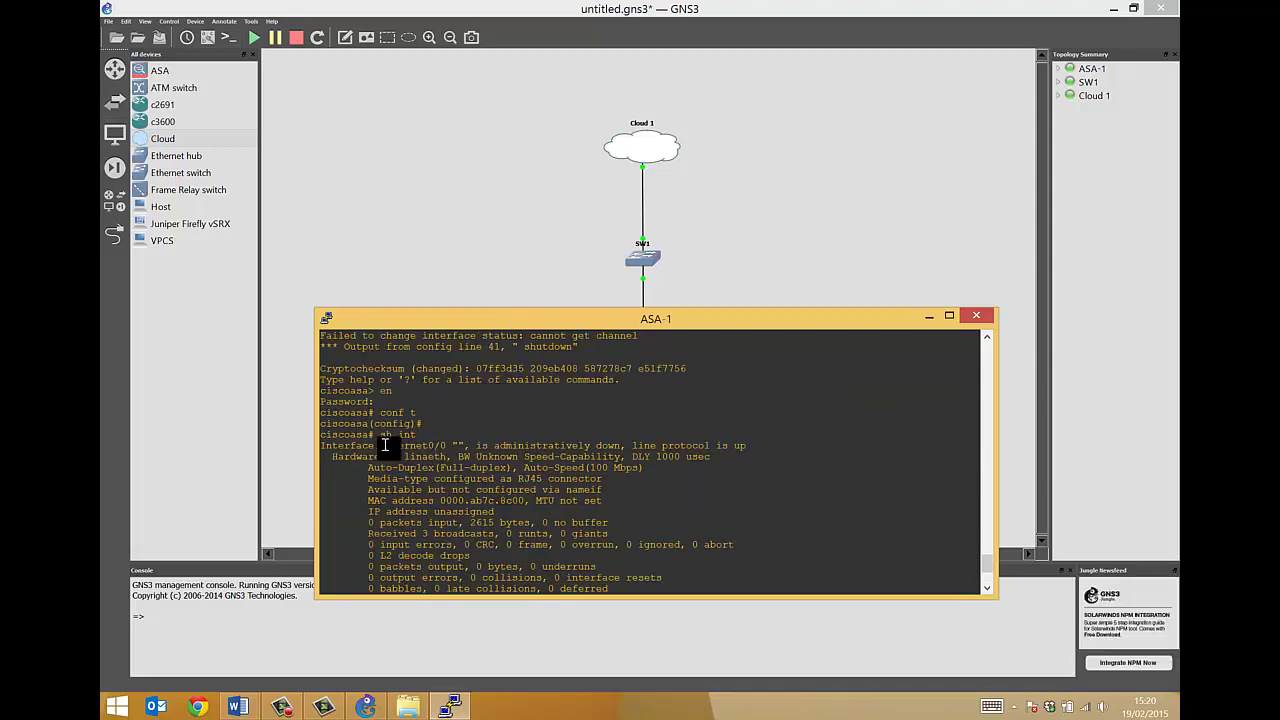
{"action": "left_click_drag", "start_coordinate": [381, 445], "coordinate": [443, 443]}
{"action": "scroll", "coordinate": [443, 443], "scroll_direction": "down", "scroll_amount": 4}
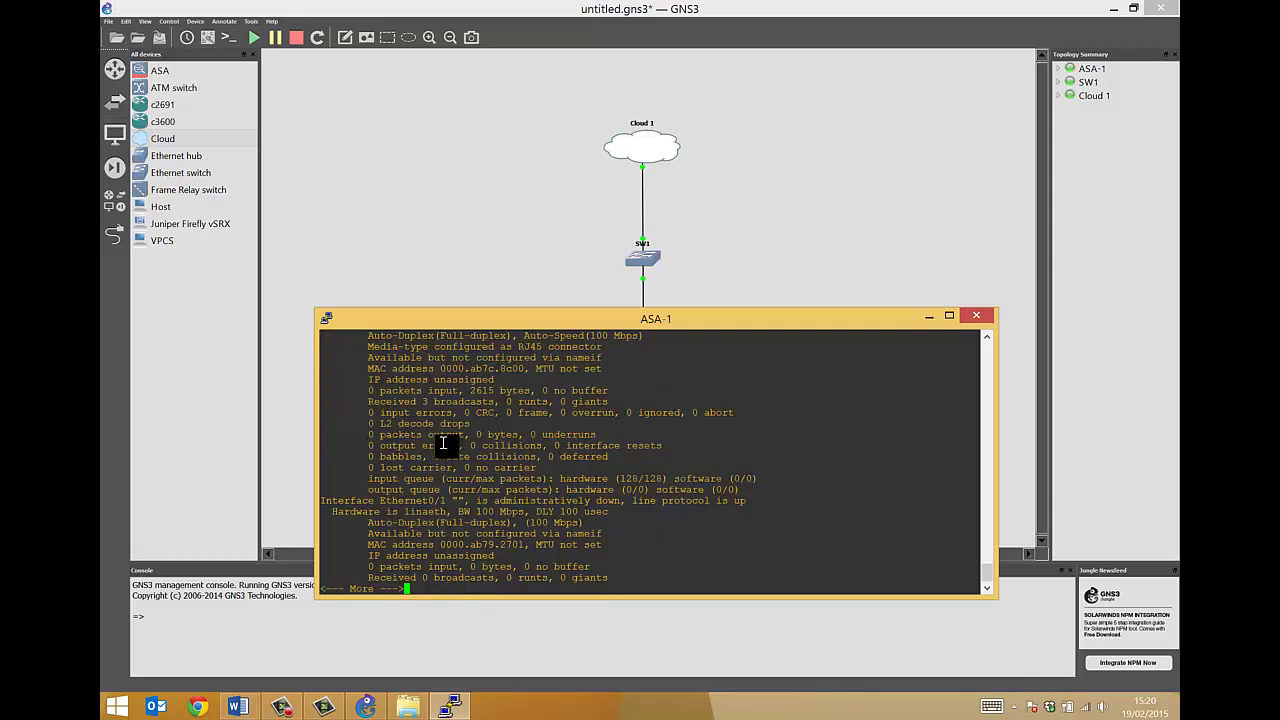
Return to configuration mode and begin an interface command
{"action": "type", "text": "qconf t"}
{"action": "key", "text": "Return"}
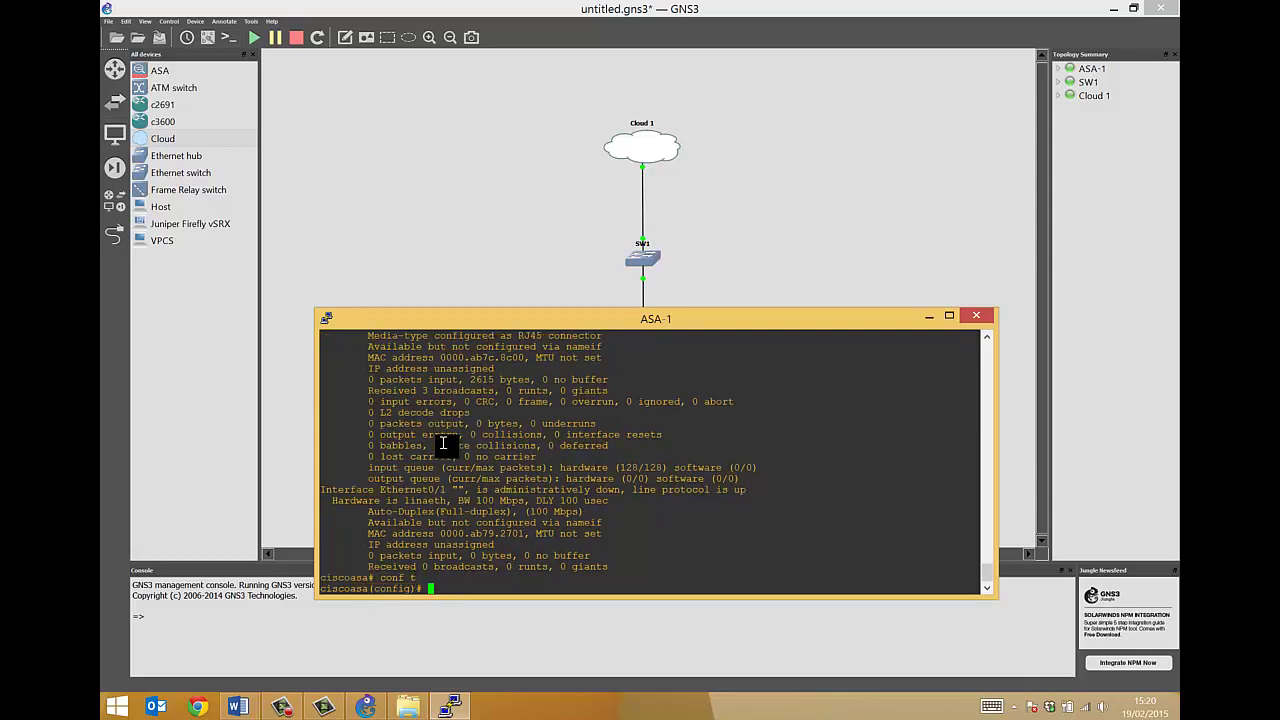
{"action": "type", "text": "int"}
{"action": "key", "text": "Tab"}
Select interface Ethernet0/0 and assign it ip address 10.10.10.1 255.255.255.0
{"action": "right_click", "coordinate": [640, 463]}
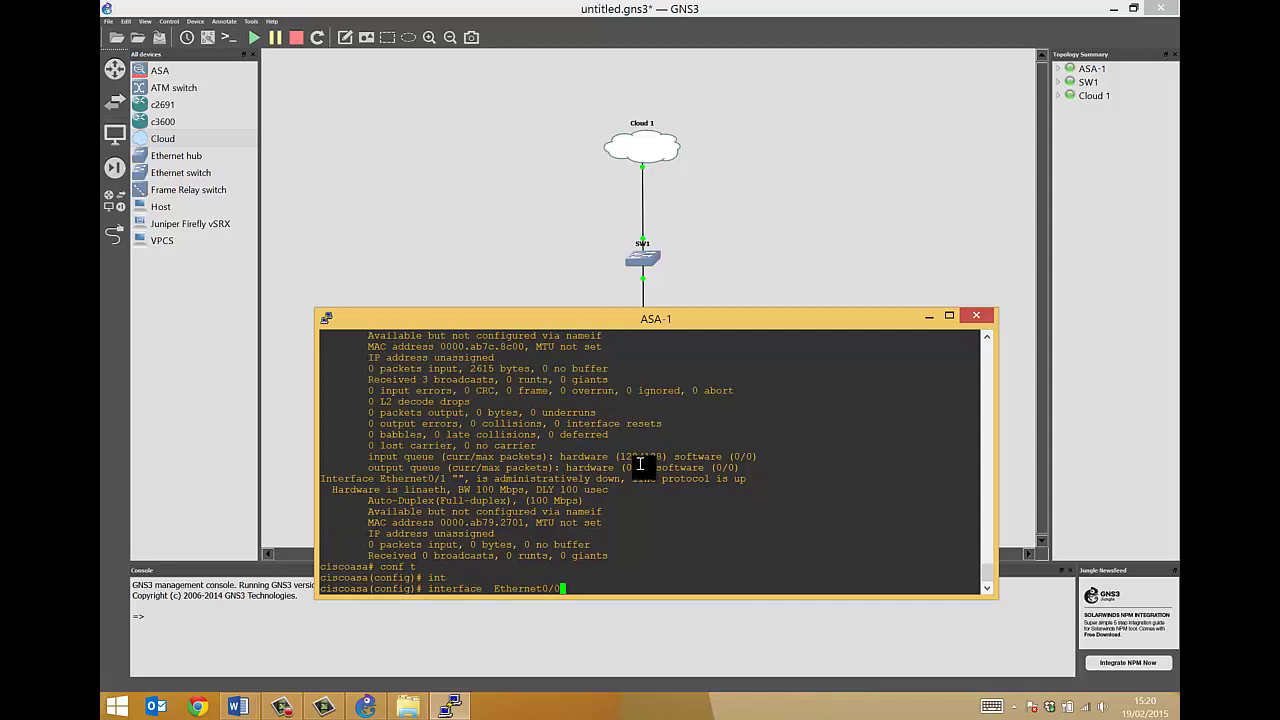
{"action": "key", "text": "Return"}
{"action": "type", "text": "ip add"}
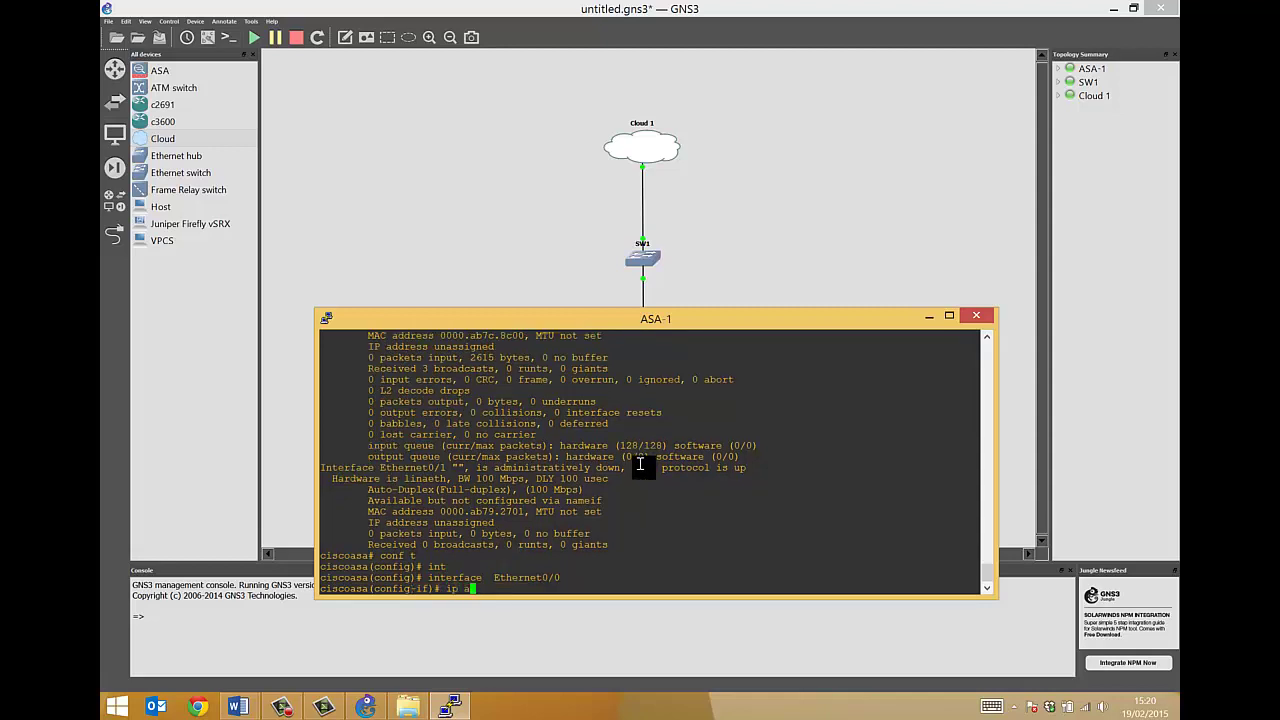
{"action": "key", "text": "Tab"}
{"action": "type", "text": "10.1"}
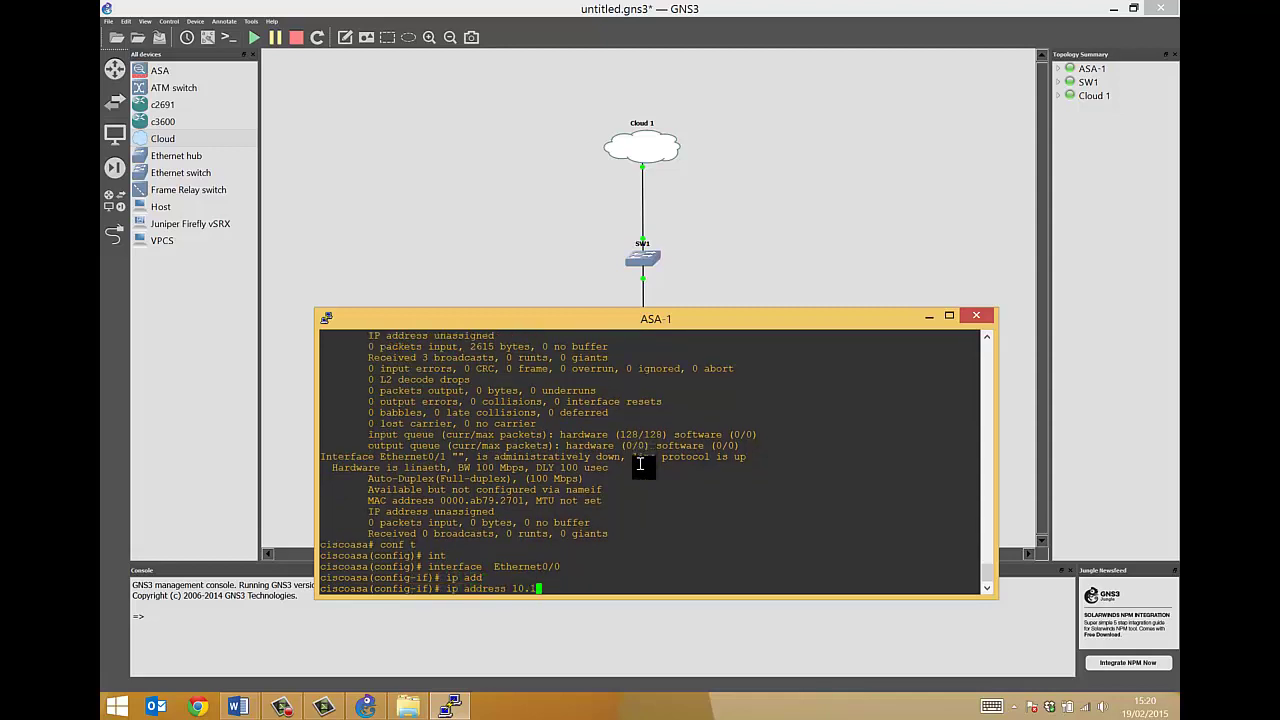
{"action": "type", "text": "0.10.1 255.255.2"}
{"action": "type", "text": "55.255.0"}
{"action": "left_click_drag", "start_coordinate": [528, 590], "coordinate": [571, 590]}
{"action": "right_click", "coordinate": [665, 587]}
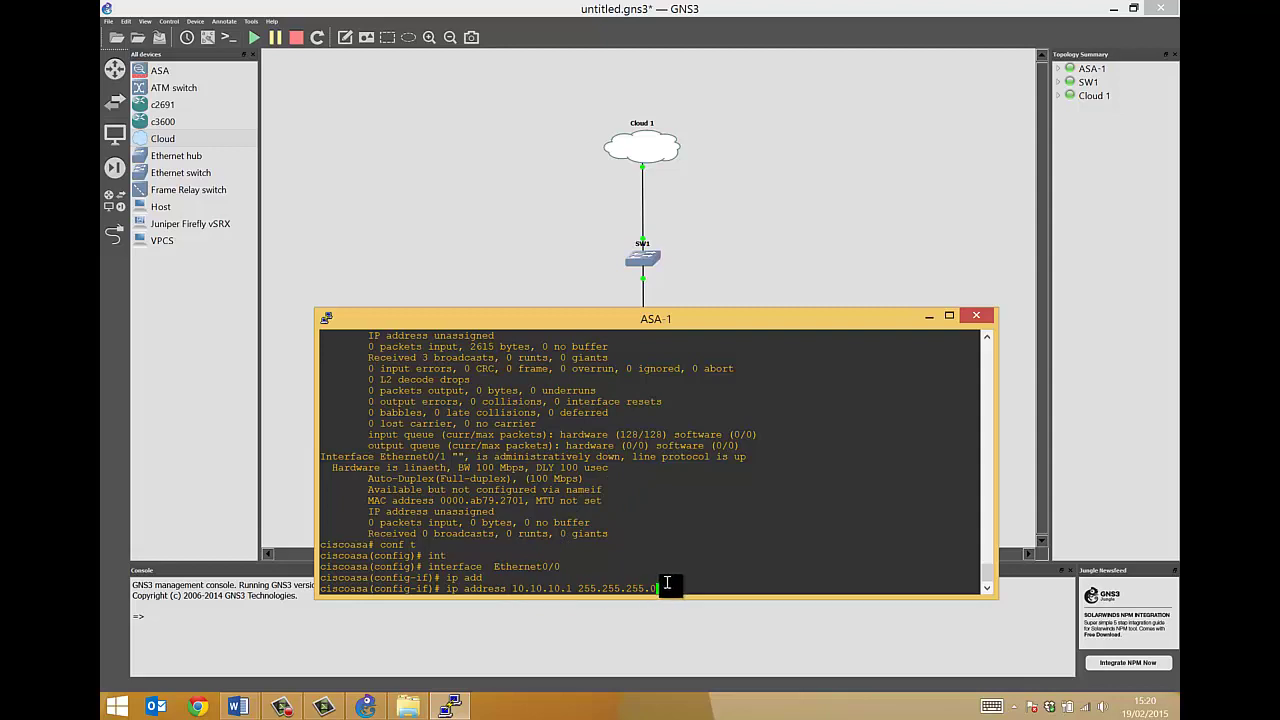
{"action": "key", "text": "Return"}
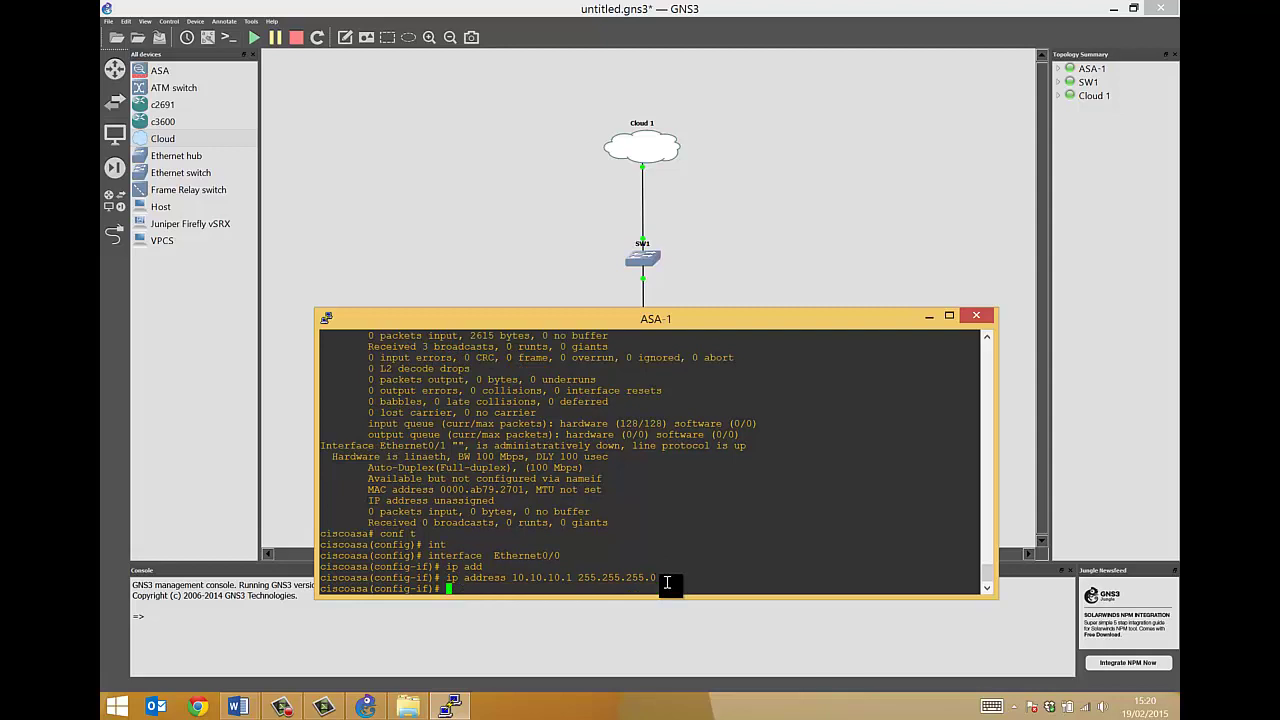
Enable Ethernet0/0 with no shutdown and name it management
{"action": "type", "text": "no shut"}
{"action": "key", "text": "Tab"}
{"action": "key", "text": "Return"}
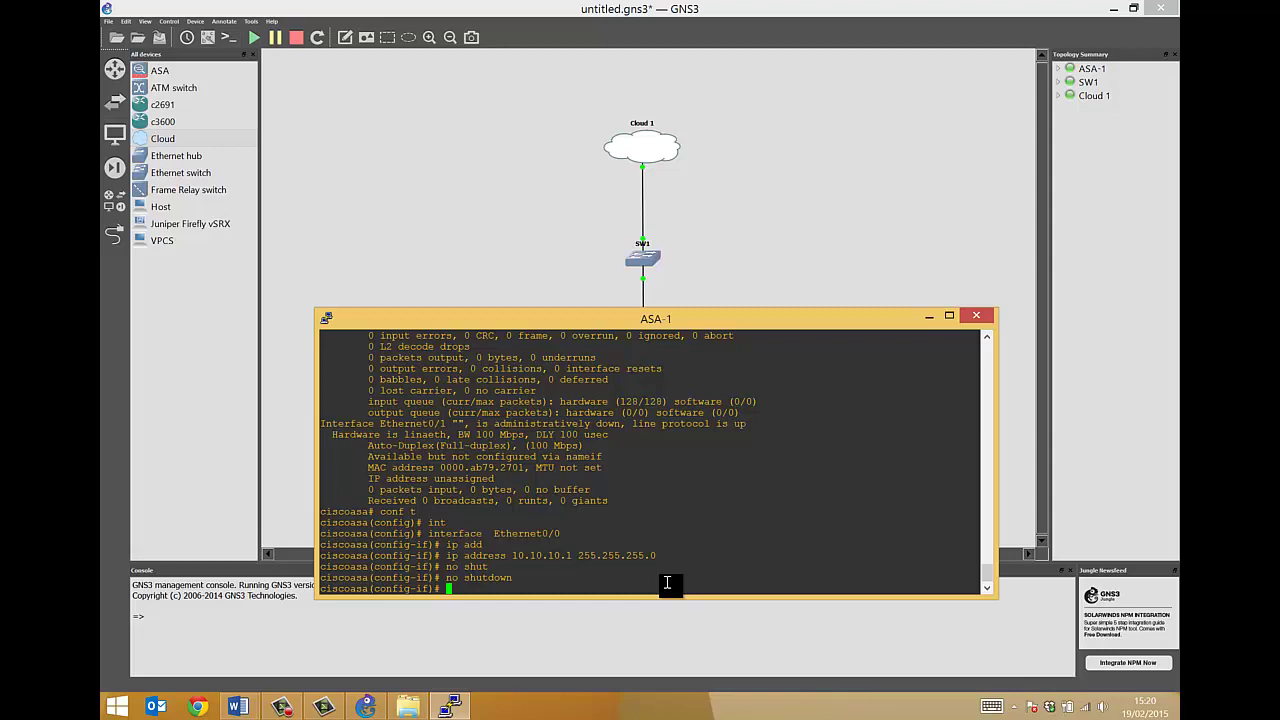
{"action": "type", "text": "nameif management"}
{"action": "key", "text": "Return"}
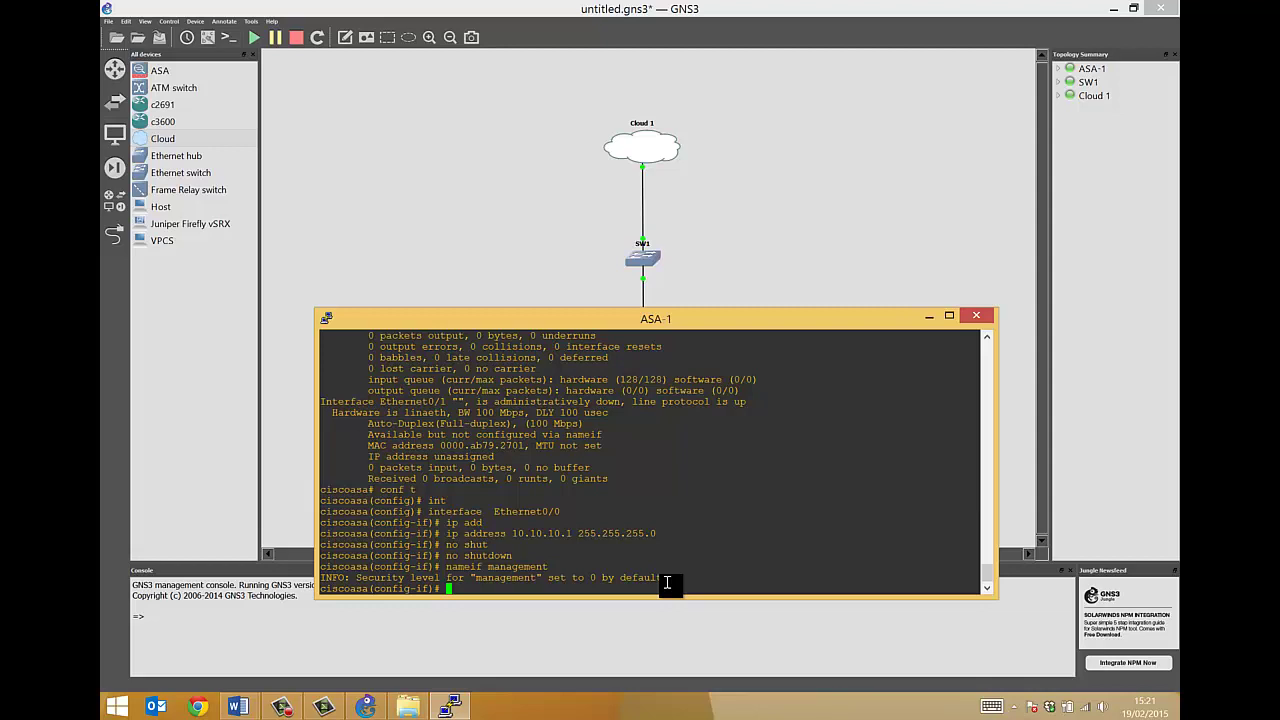
Leave configuration mode and ping 10.10.10.2 from the ASA
{"action": "key", "text": "ctrl+z"}
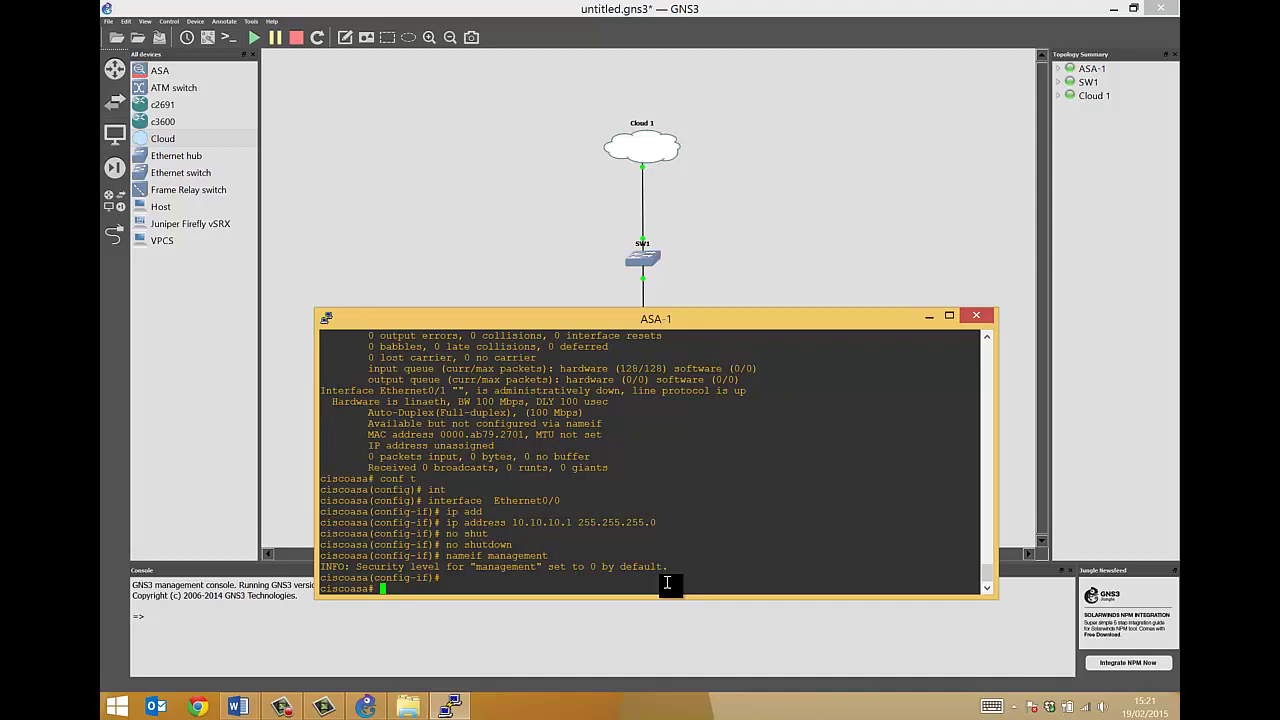
{"action": "type", "text": "ping 10.10.10.2"}
{"action": "key", "text": "Return"}
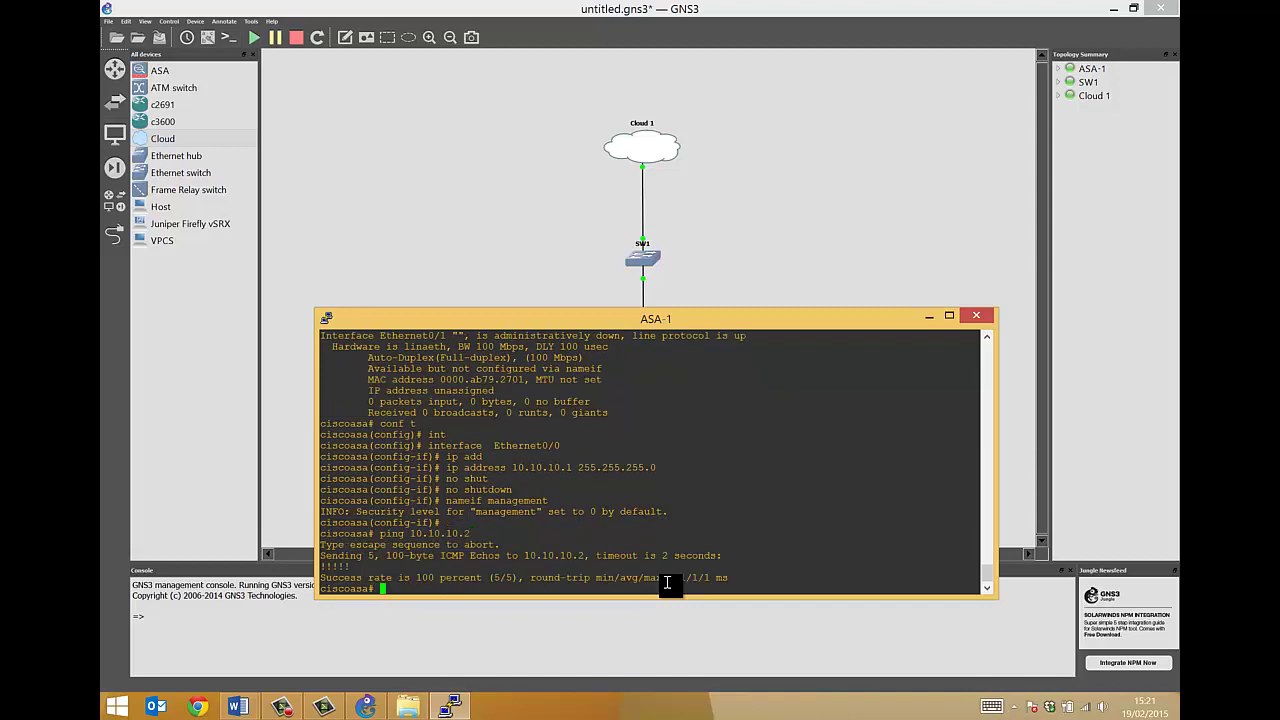
Minimize the ASA-1 console, launch cmd from Start, and ping 10.10.10.1
{"action": "left_click", "coordinate": [927, 317]}
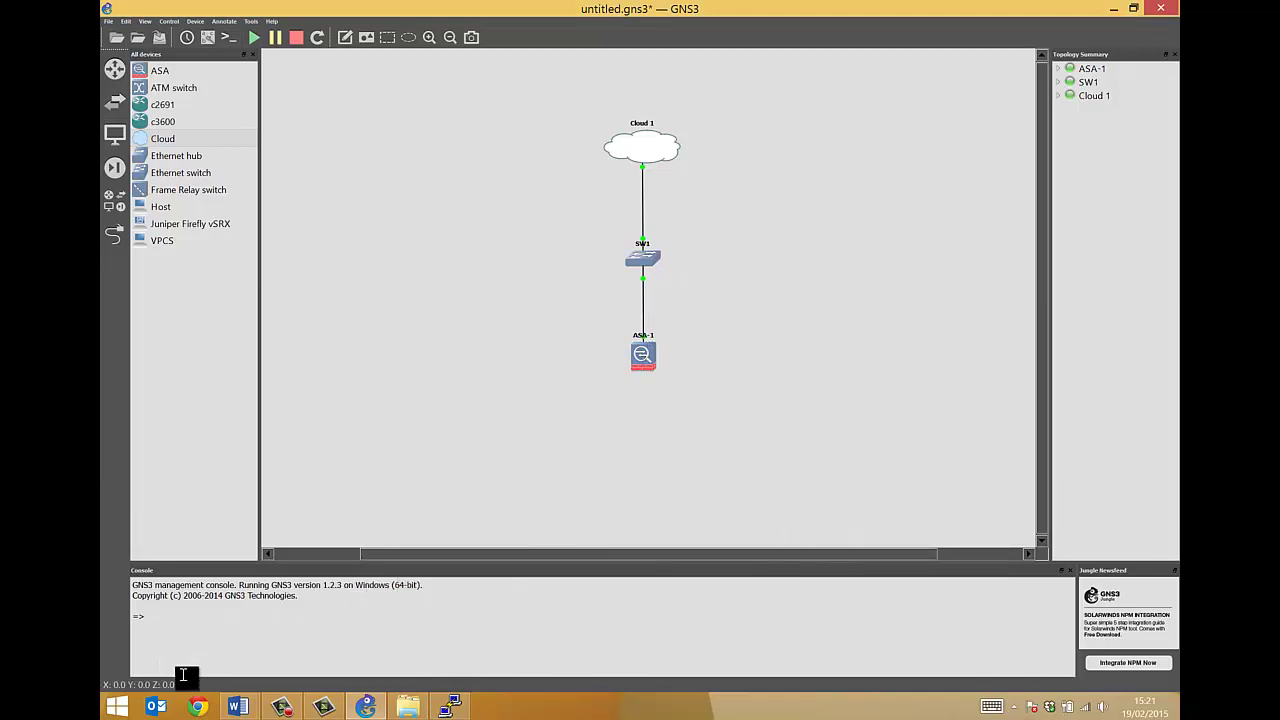
{"action": "left_click", "coordinate": [118, 707]}
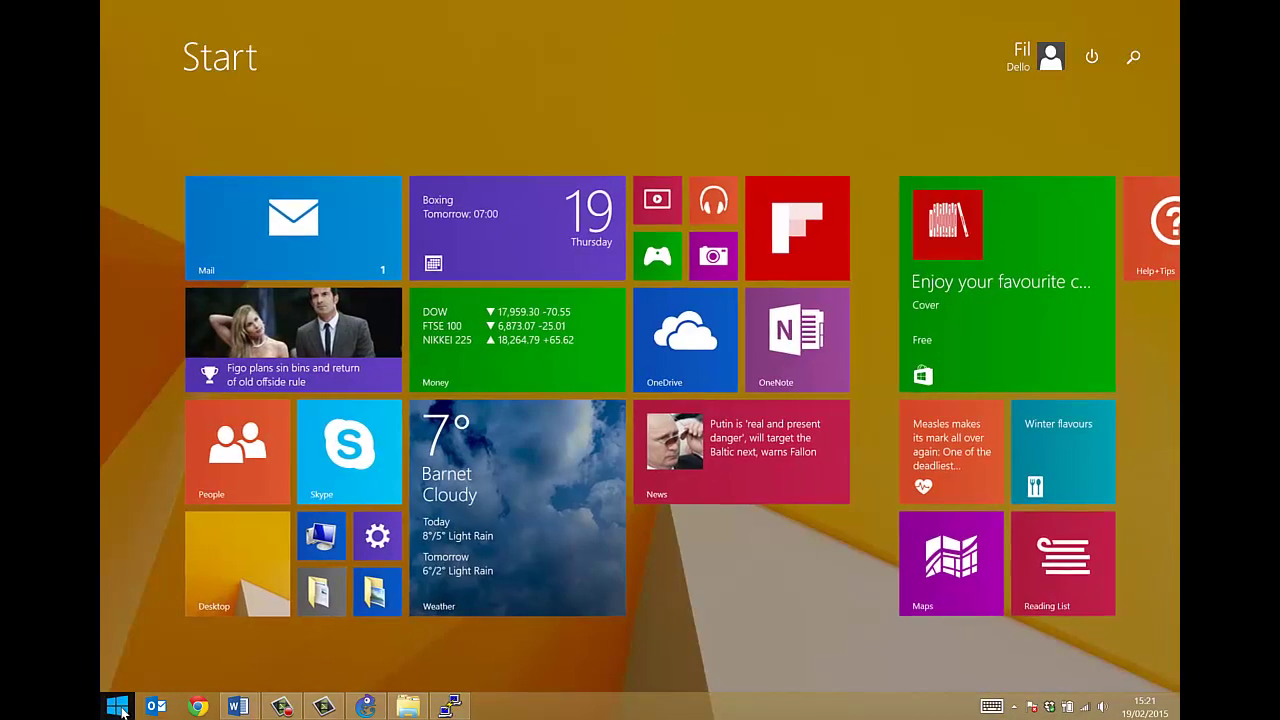
{"action": "type", "text": "cmd"}
{"action": "key", "text": "Return"}
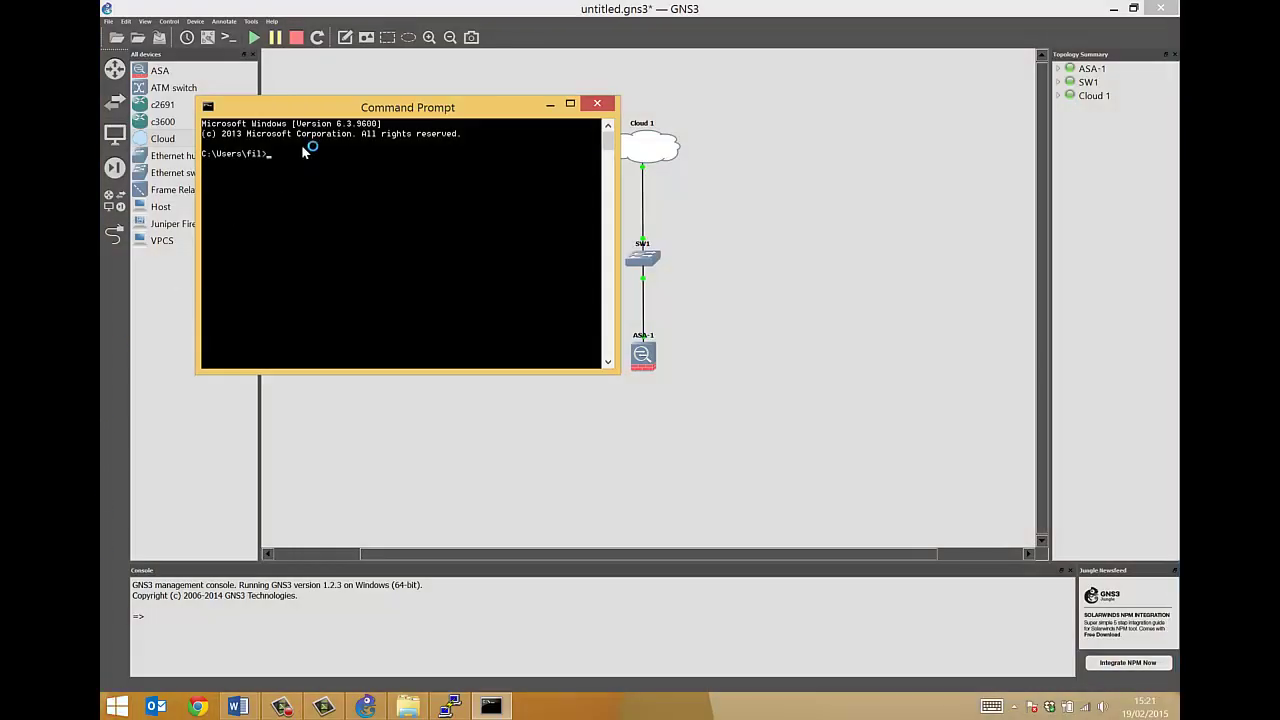
{"action": "left_click_drag", "start_coordinate": [306, 105], "coordinate": [586, 392]}
{"action": "type", "text": "ping 1"}
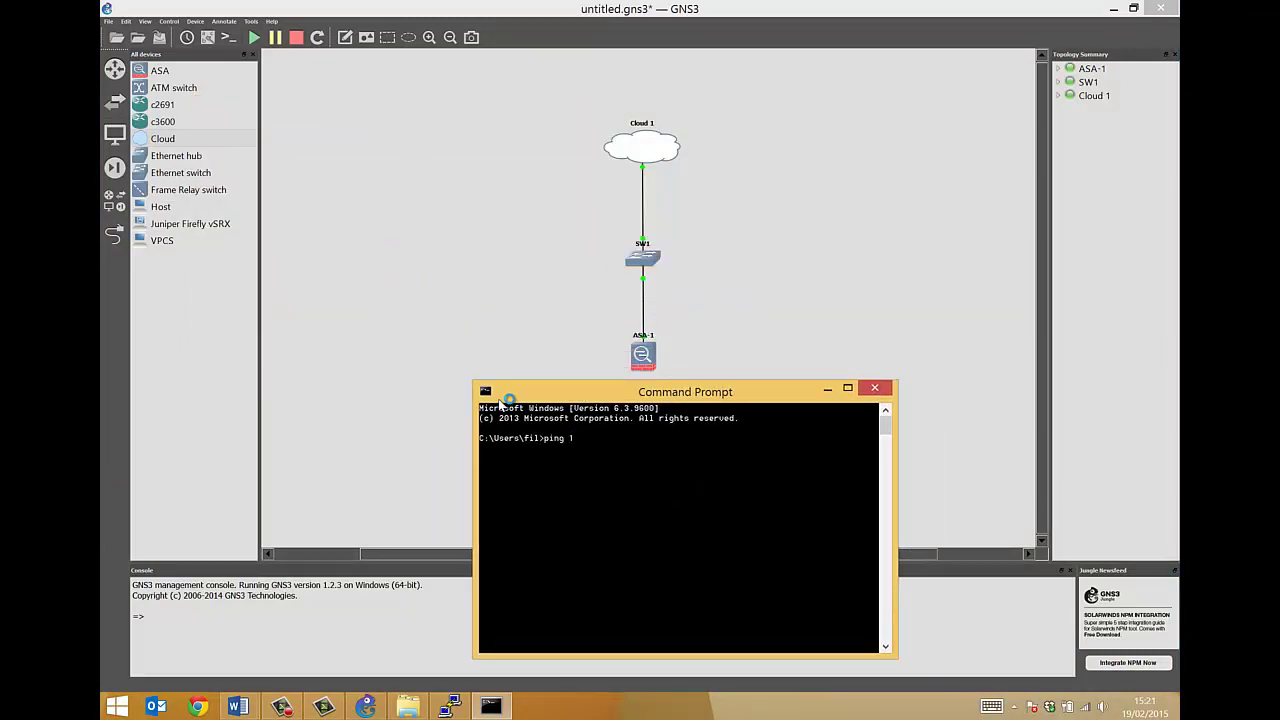
{"action": "type", "text": "0.10.10.1"}
{"action": "key", "text": "Return"}
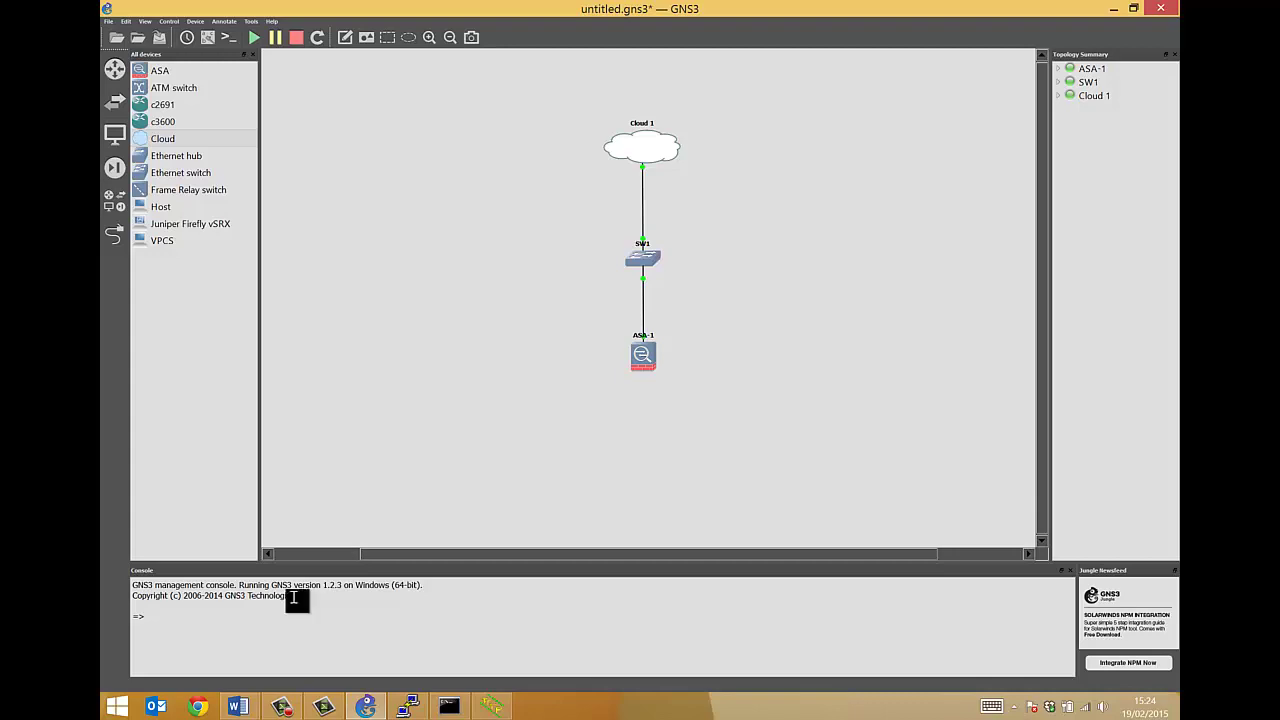
Run show flash: on ASA-1 and page to the end showing 131110912 bytes free
{"action": "left_click", "coordinate": [399, 704]}
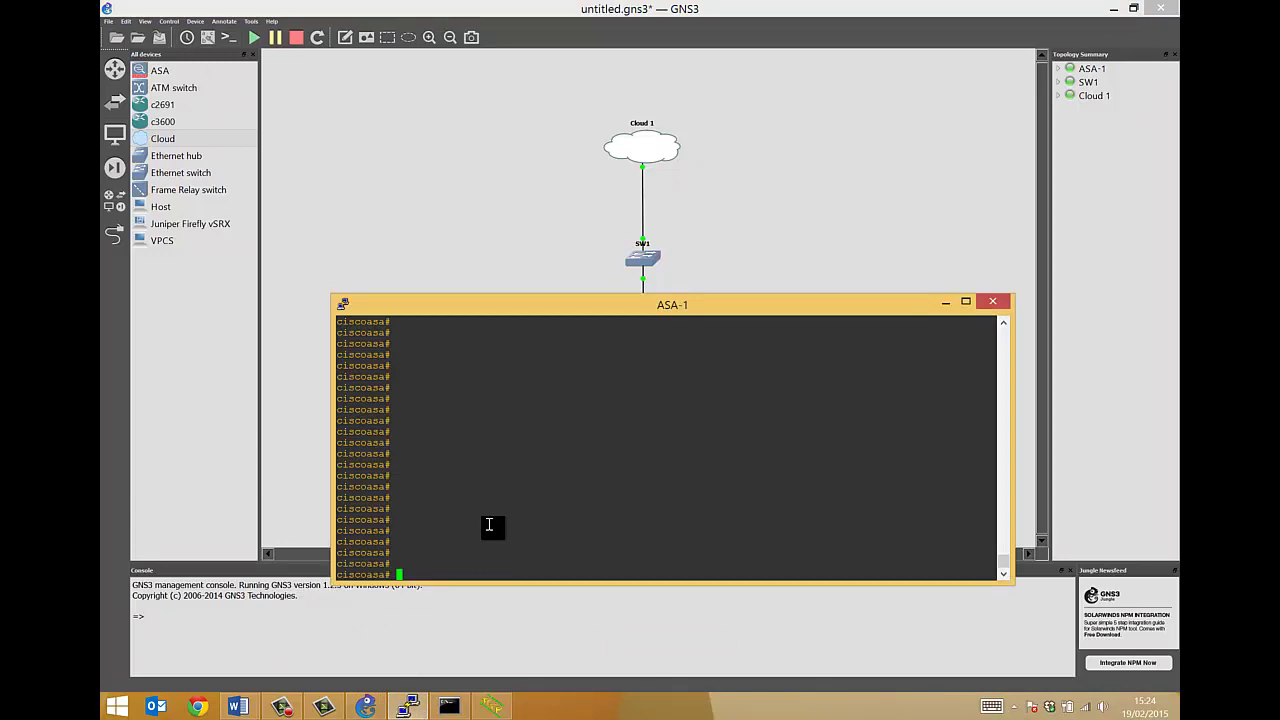
{"action": "type", "text": "show flash:"}
{"action": "key", "text": "Return"}
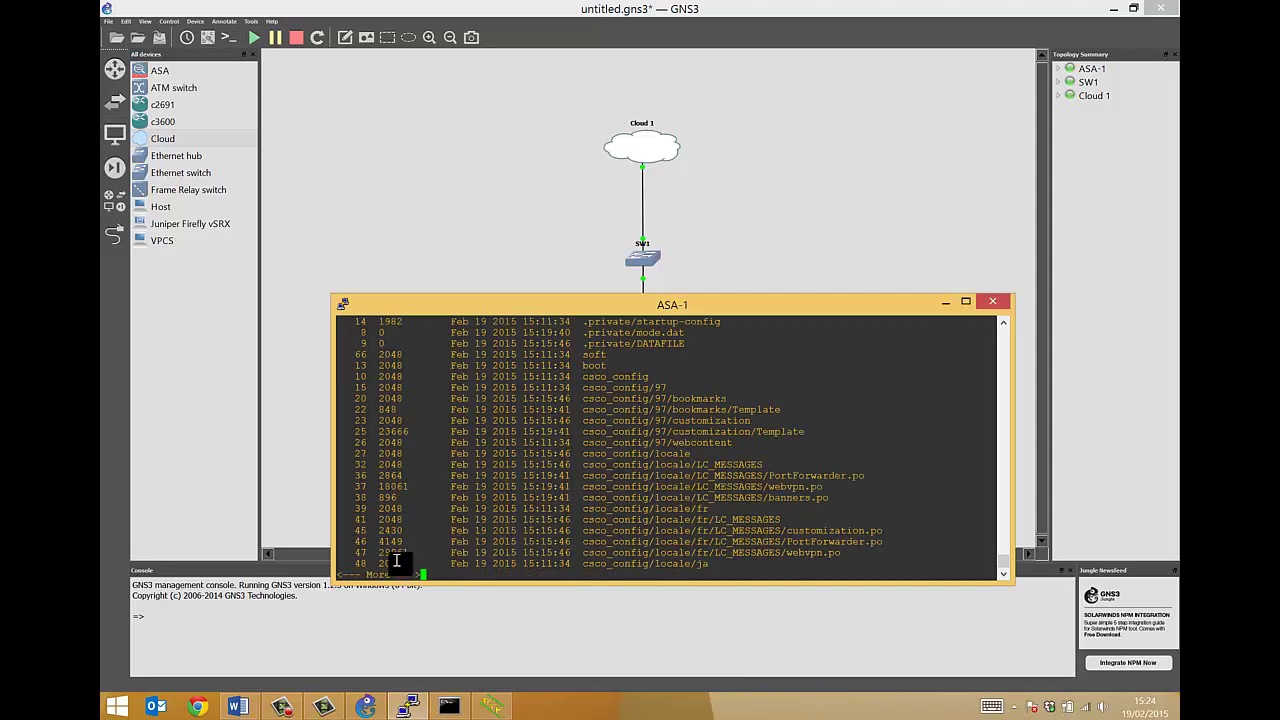
{"action": "key", "text": "space"}
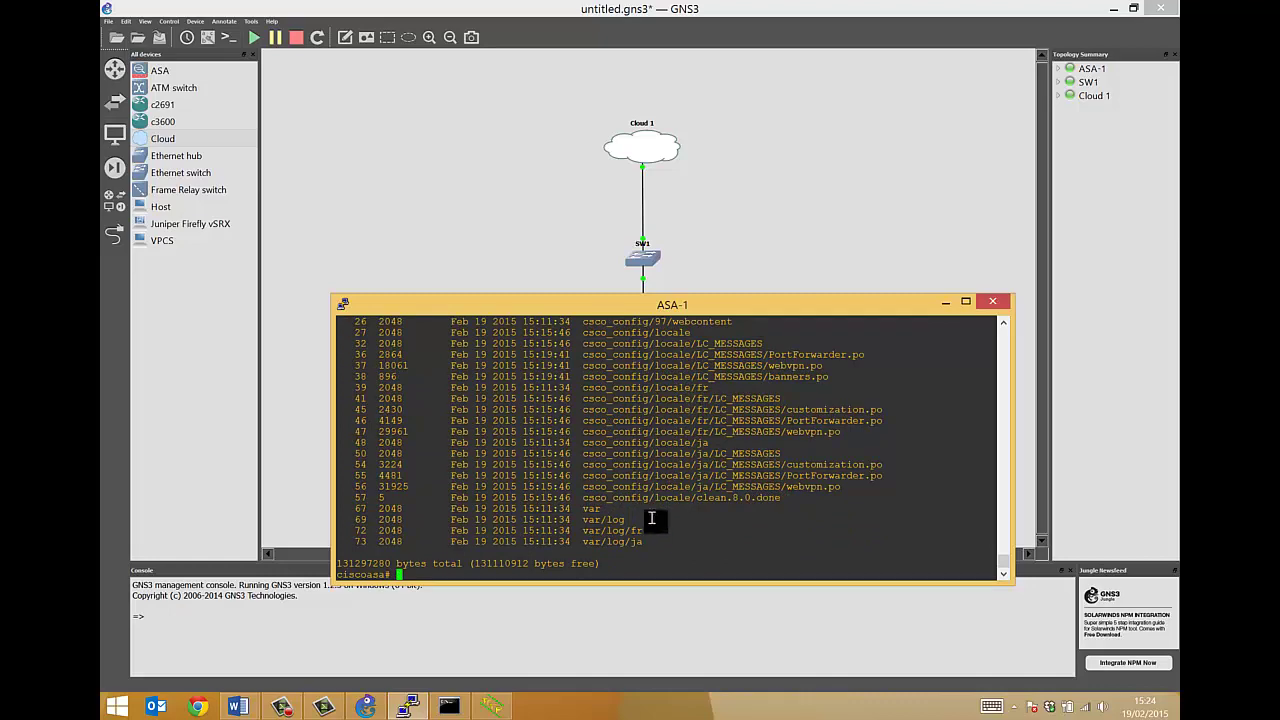
{"action": "left_click_drag", "start_coordinate": [652, 540], "coordinate": [543, 363]}
{"action": "key", "text": "Return"}
{"action": "key", "text": "Return"}
{"action": "key", "text": "Return"}
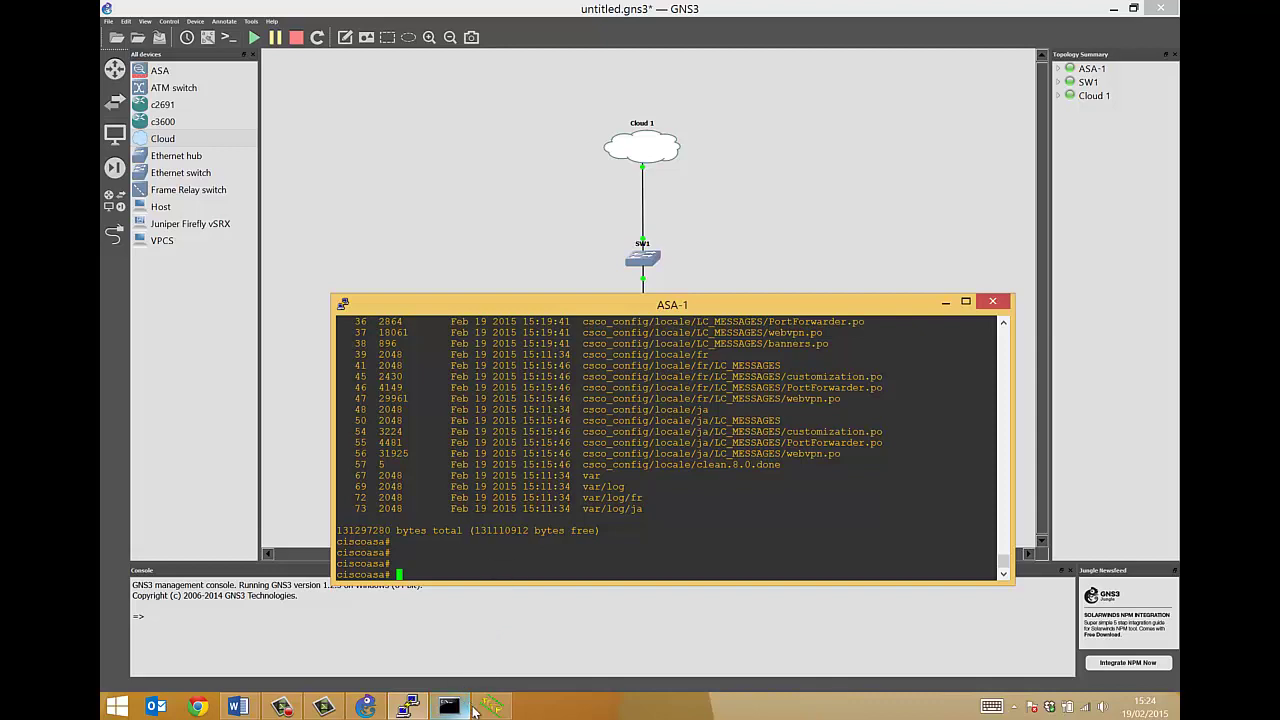
{"action": "mouse_move", "coordinate": [487, 709]}
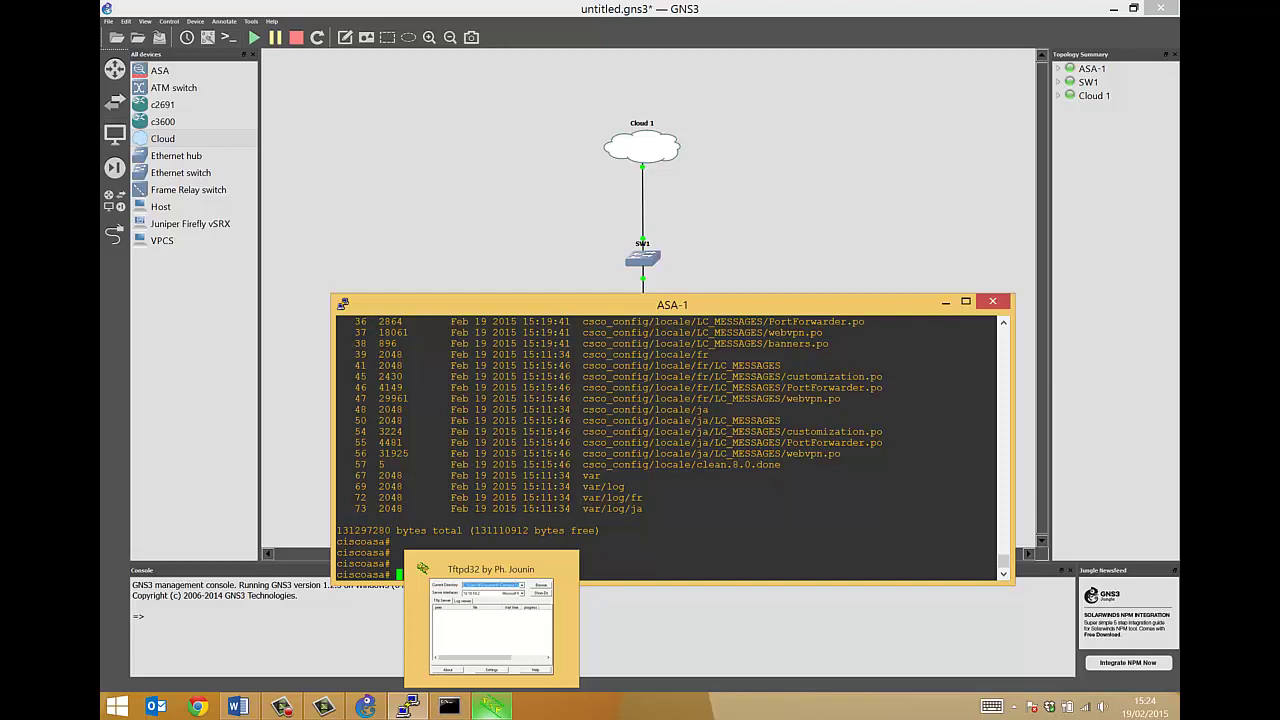
Bring up Tftpd32, keep 10.10.10.2 as its server interface, and move the window aside
{"action": "left_click", "coordinate": [490, 625]}
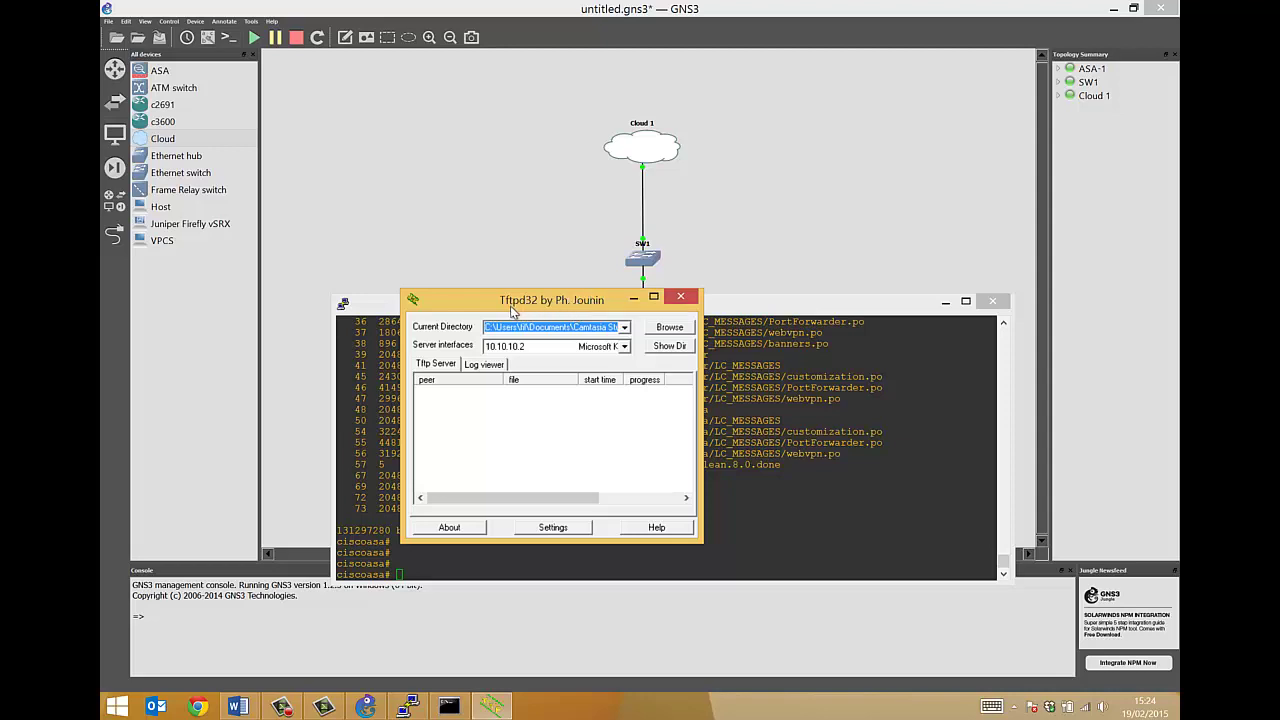
{"action": "left_click_drag", "start_coordinate": [513, 310], "coordinate": [524, 333]}
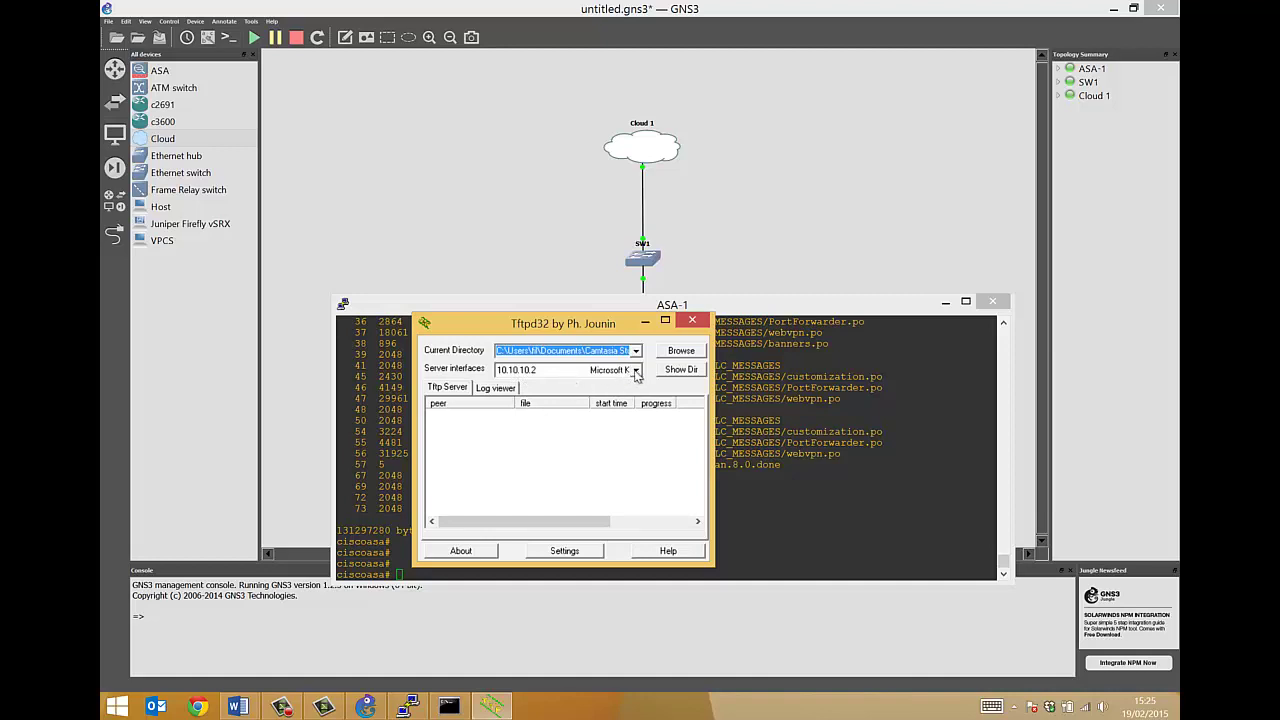
{"action": "left_click", "coordinate": [636, 370]}
{"action": "left_click", "coordinate": [610, 388]}
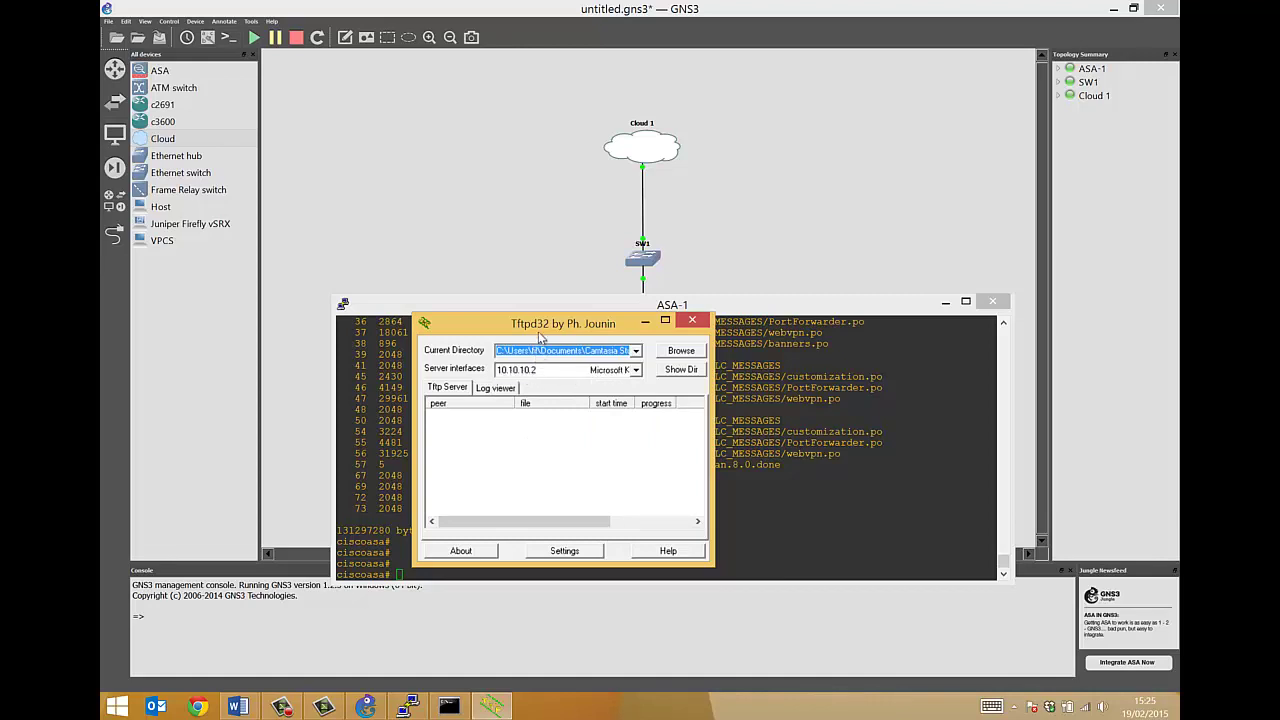
{"action": "left_click_drag", "start_coordinate": [541, 333], "coordinate": [606, 388]}
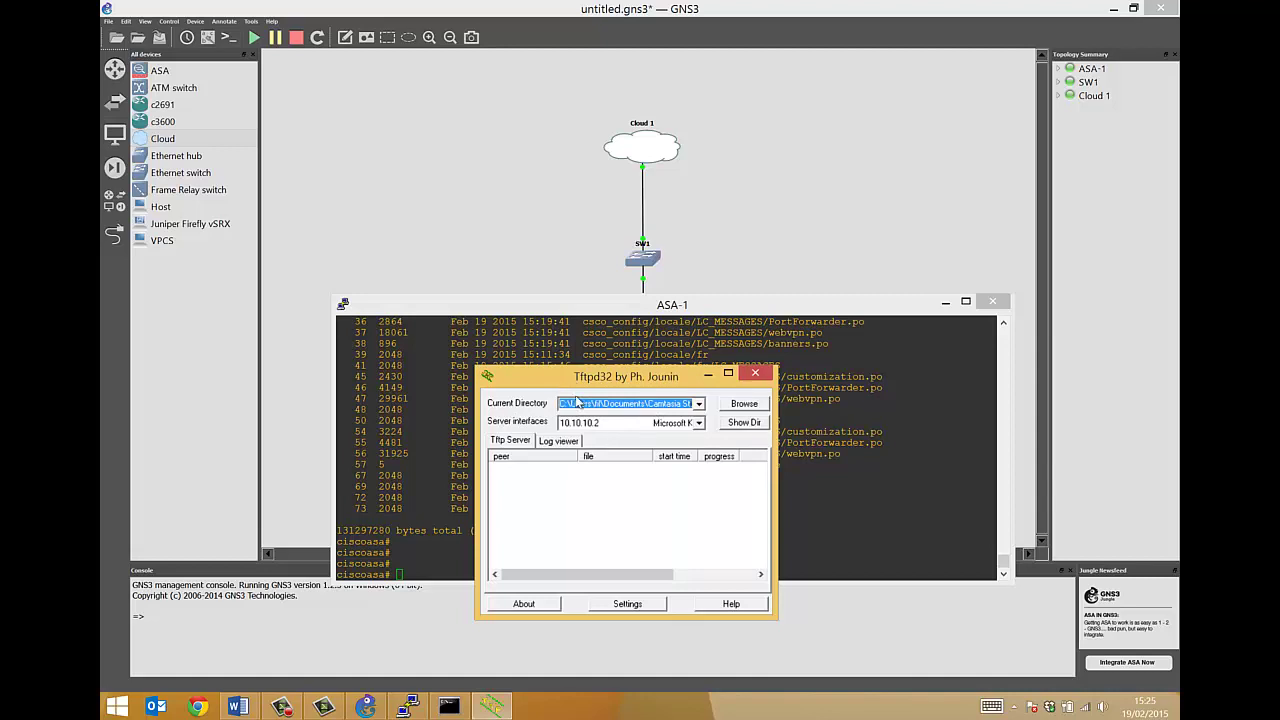
{"action": "left_click_drag", "start_coordinate": [571, 381], "coordinate": [582, 411]}
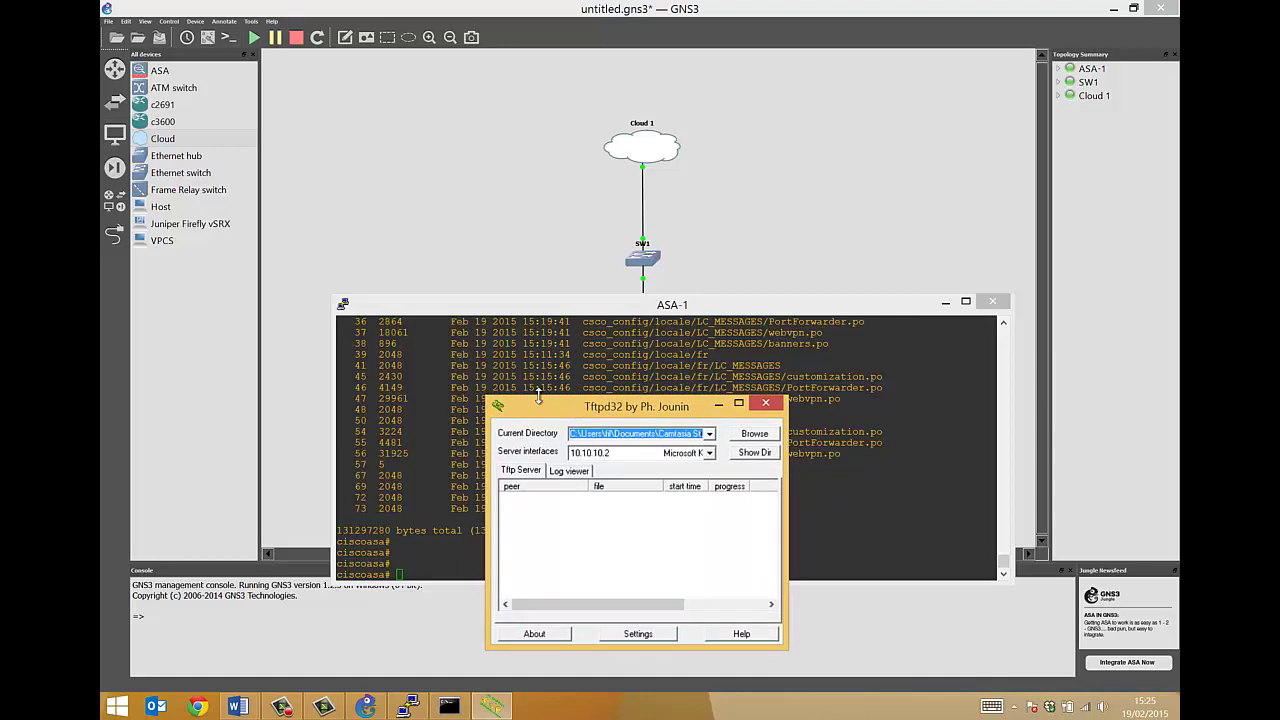
{"action": "left_click", "coordinate": [538, 392]}
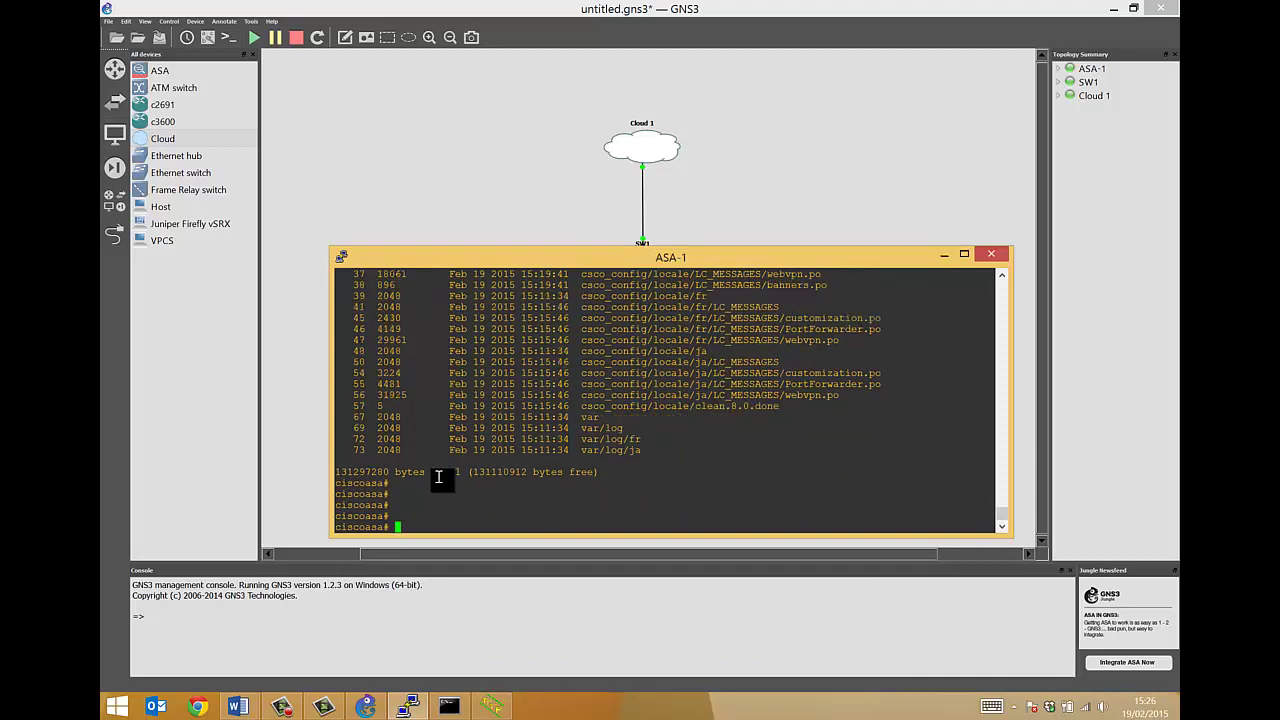
Run copy tftp flash: and give 10.10.10.2 as the remote host
{"action": "key", "text": "Return"}
{"action": "key", "text": "Return"}
{"action": "key", "text": "Return"}
{"action": "key", "text": "Return"}
{"action": "key", "text": "Return"}
{"action": "key", "text": "Return"}
{"action": "key", "text": "Return"}
{"action": "key", "text": "Return"}
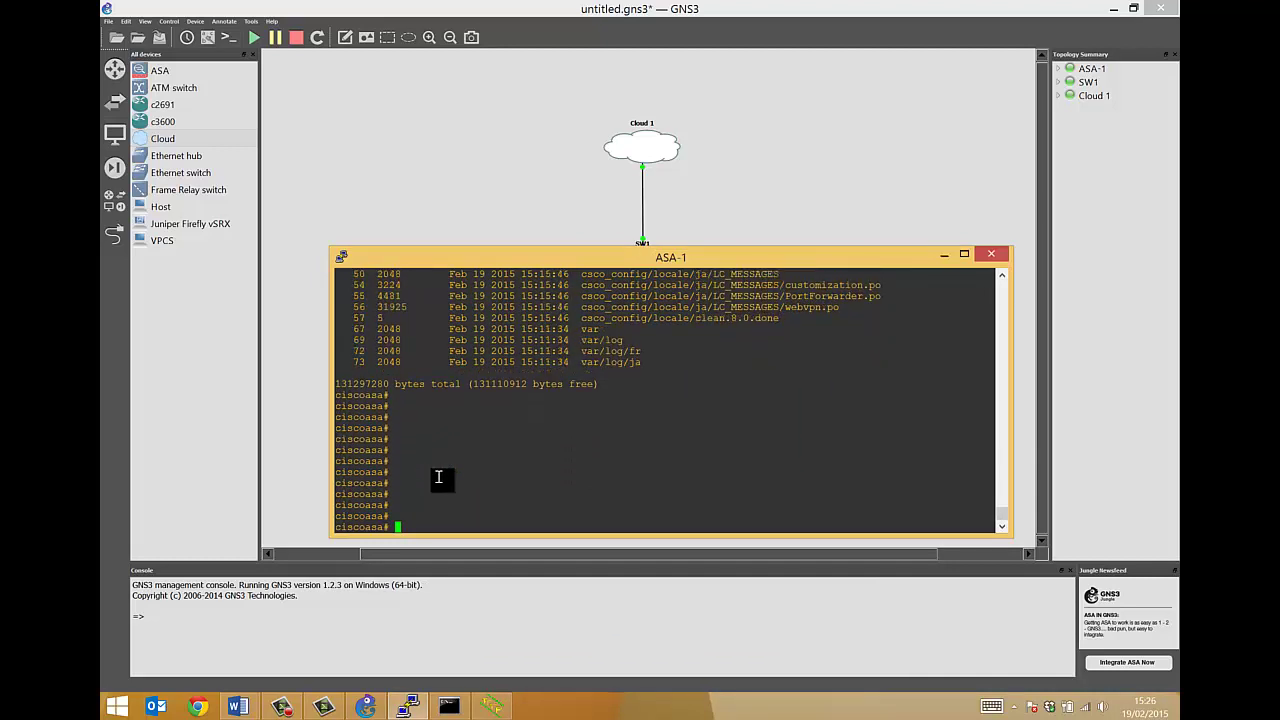
{"action": "type", "text": "copy tftp"}
{"action": "key", "text": "Tab"}
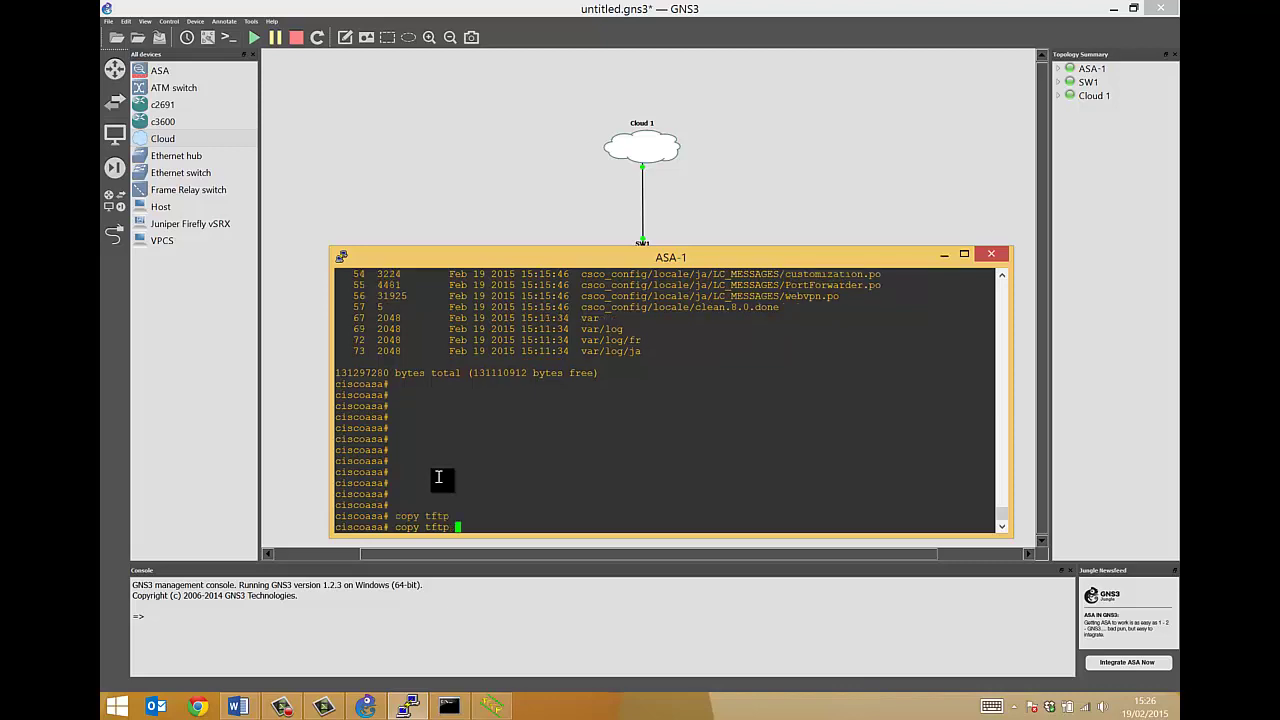
{"action": "type", "text": "flash"}
{"action": "key", "text": "Tab"}
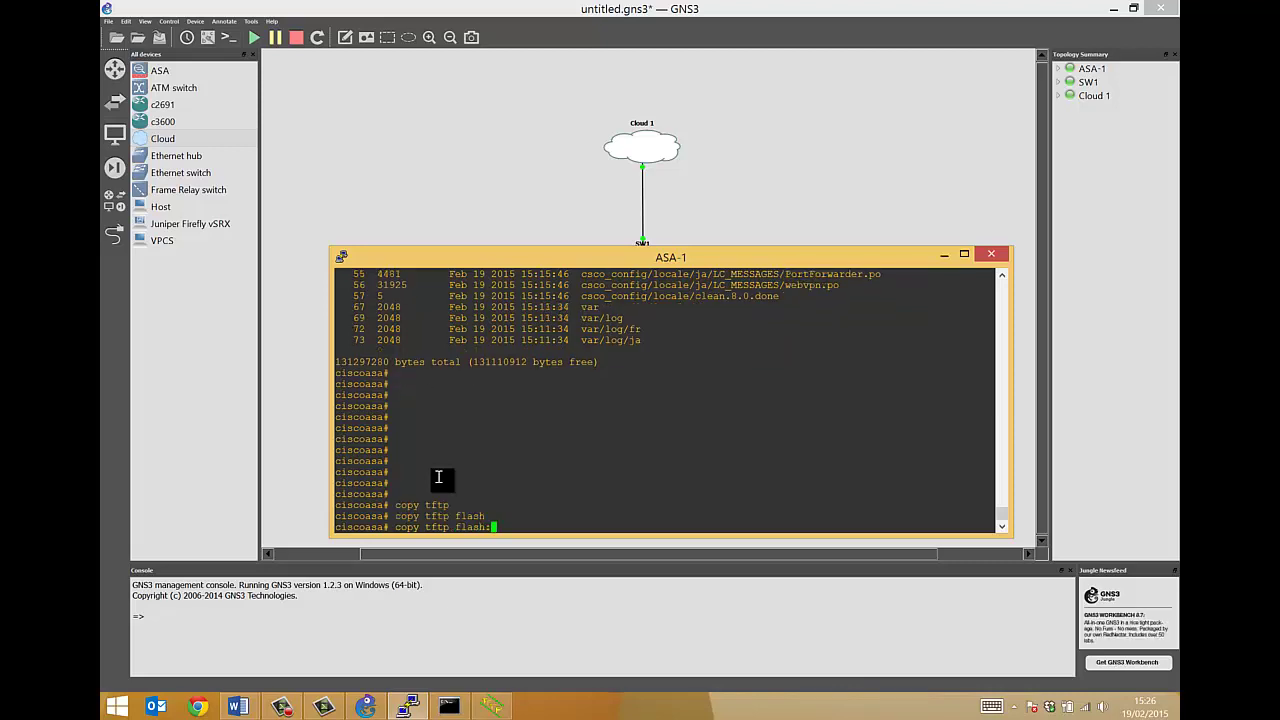
{"action": "key", "text": "Return"}
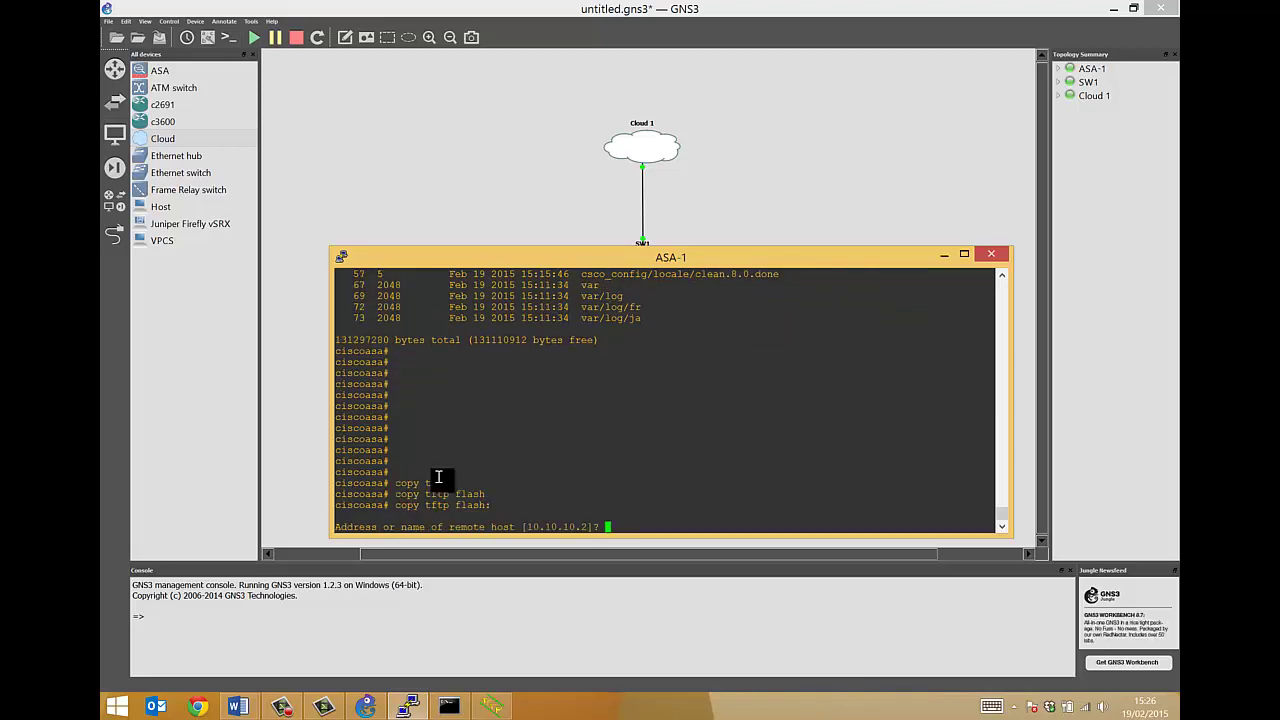
{"action": "type", "text": "10.10.10.2"}
{"action": "key", "text": "Return"}
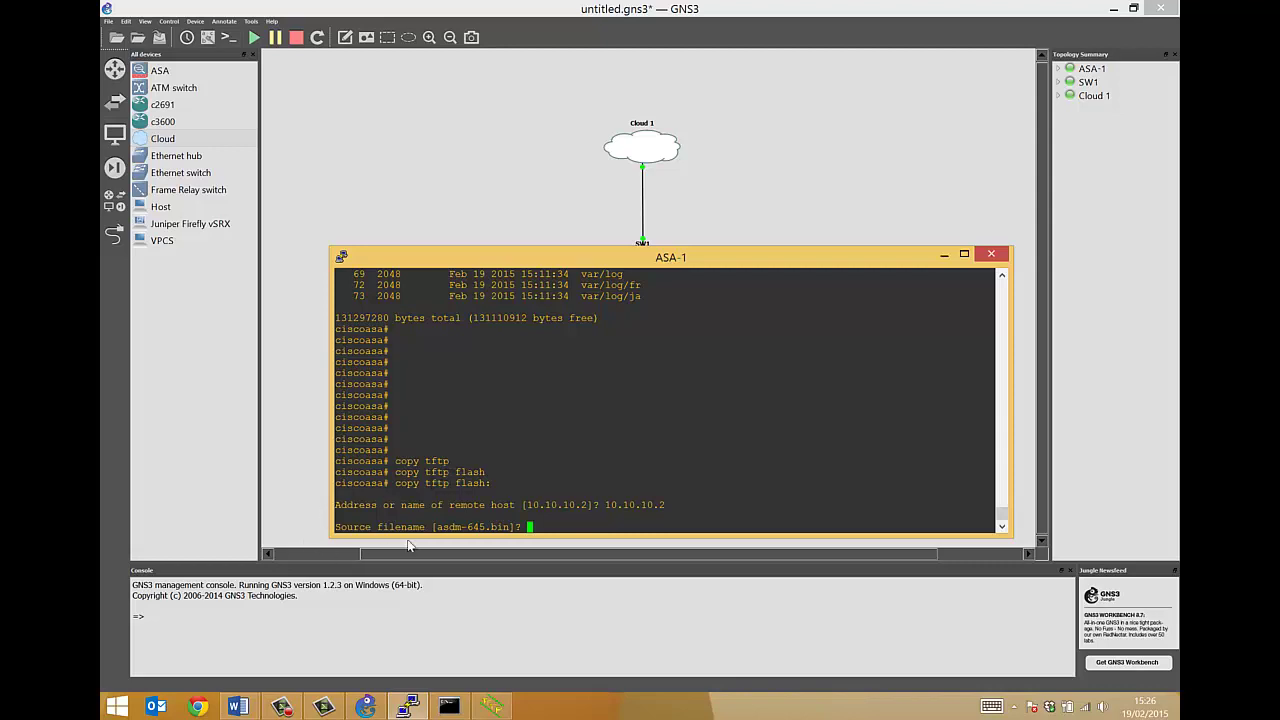
Enter asdm-645.bin as the source file and accept the default destination filename
{"action": "mouse_move", "coordinate": [431, 527]}
{"action": "left_mouse_down"}
{"action": "mouse_move", "coordinate": [508, 527]}
{"action": "mouse_move", "coordinate": [436, 527]}
{"action": "left_mouse_up"}
{"action": "right_click", "coordinate": [575, 512]}
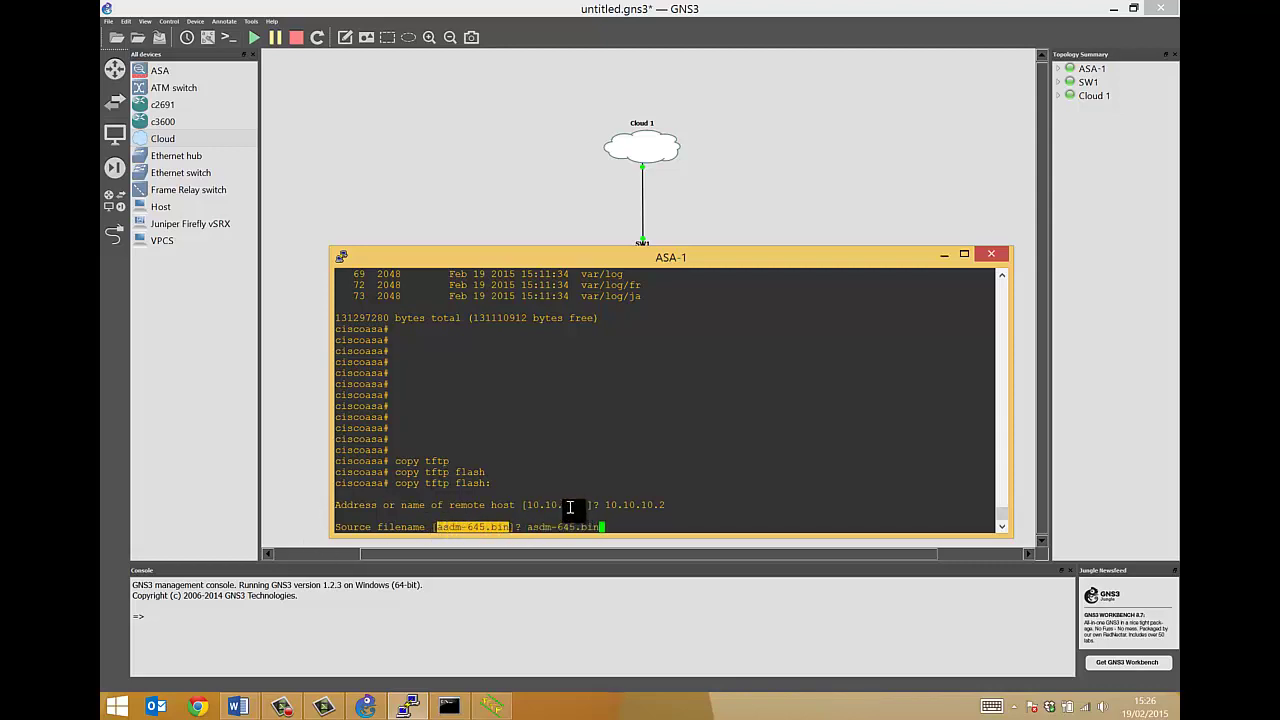
{"action": "key", "text": "Return"}
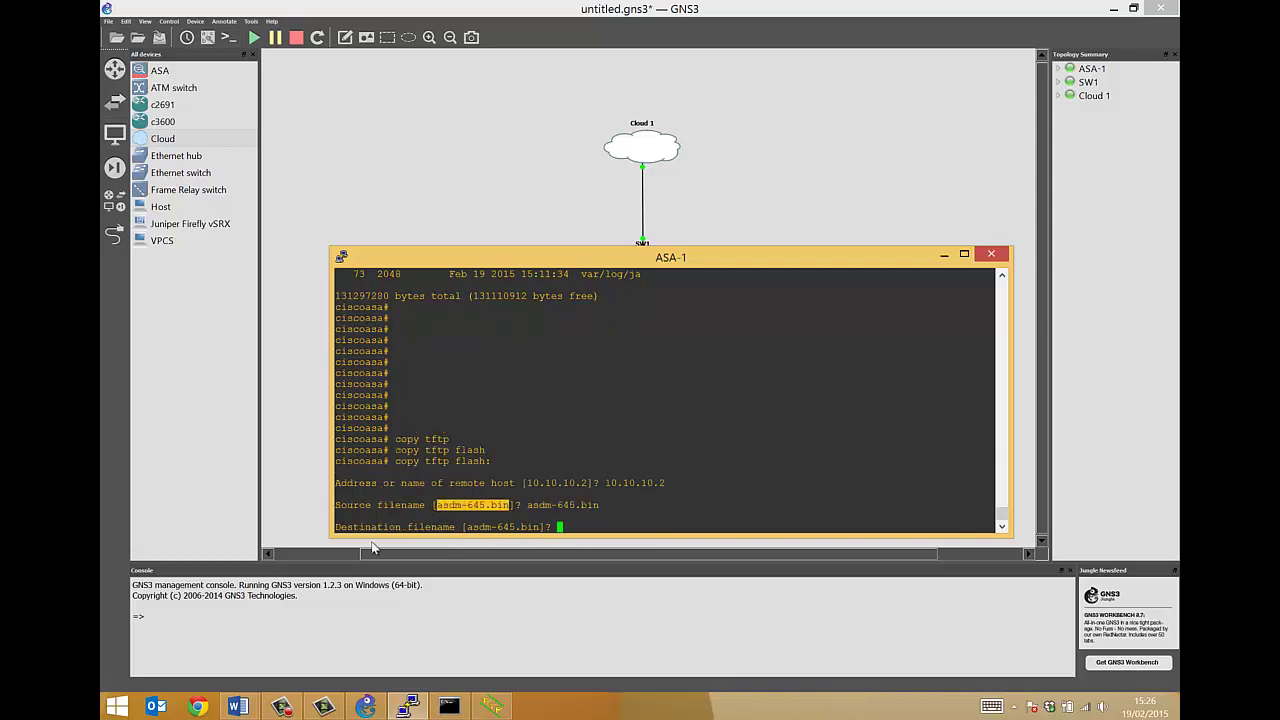
{"action": "left_click_drag", "start_coordinate": [466, 527], "coordinate": [533, 527]}
{"action": "key", "text": "Return"}
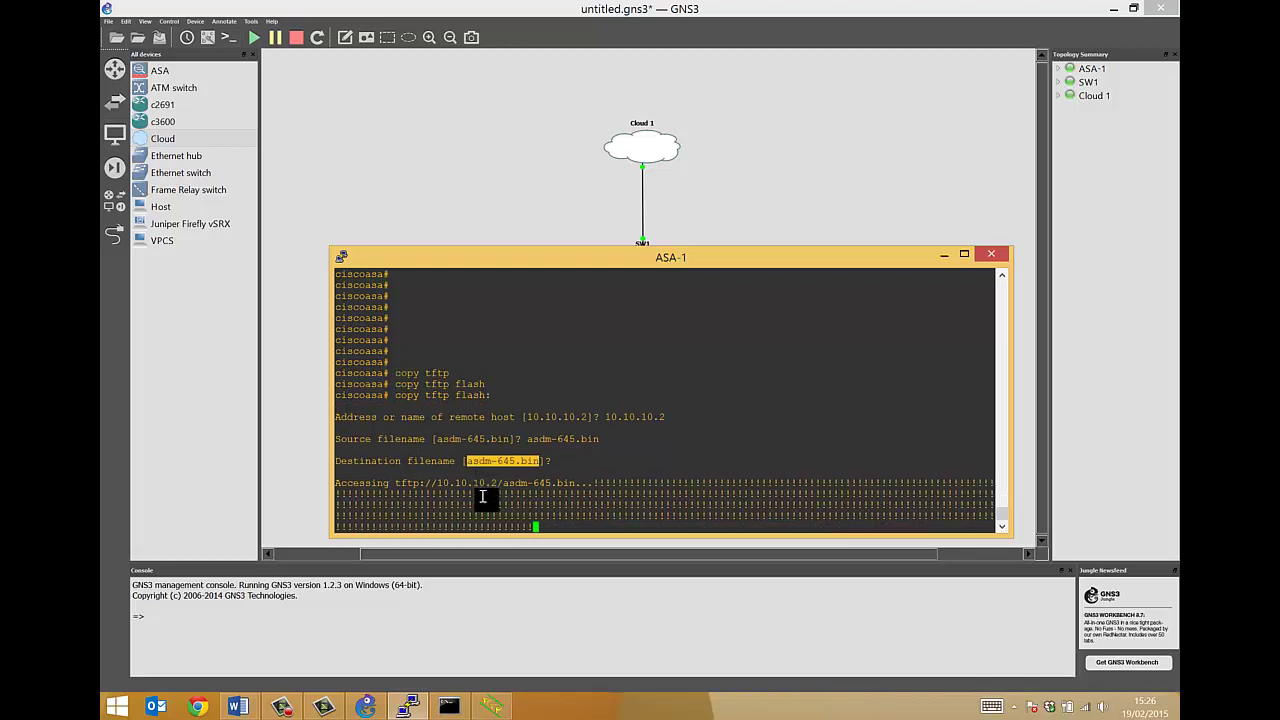
Check the asdm-645.bin transfer progress in Tftpd32, then minimize it
{"action": "left_click", "coordinate": [488, 708]}
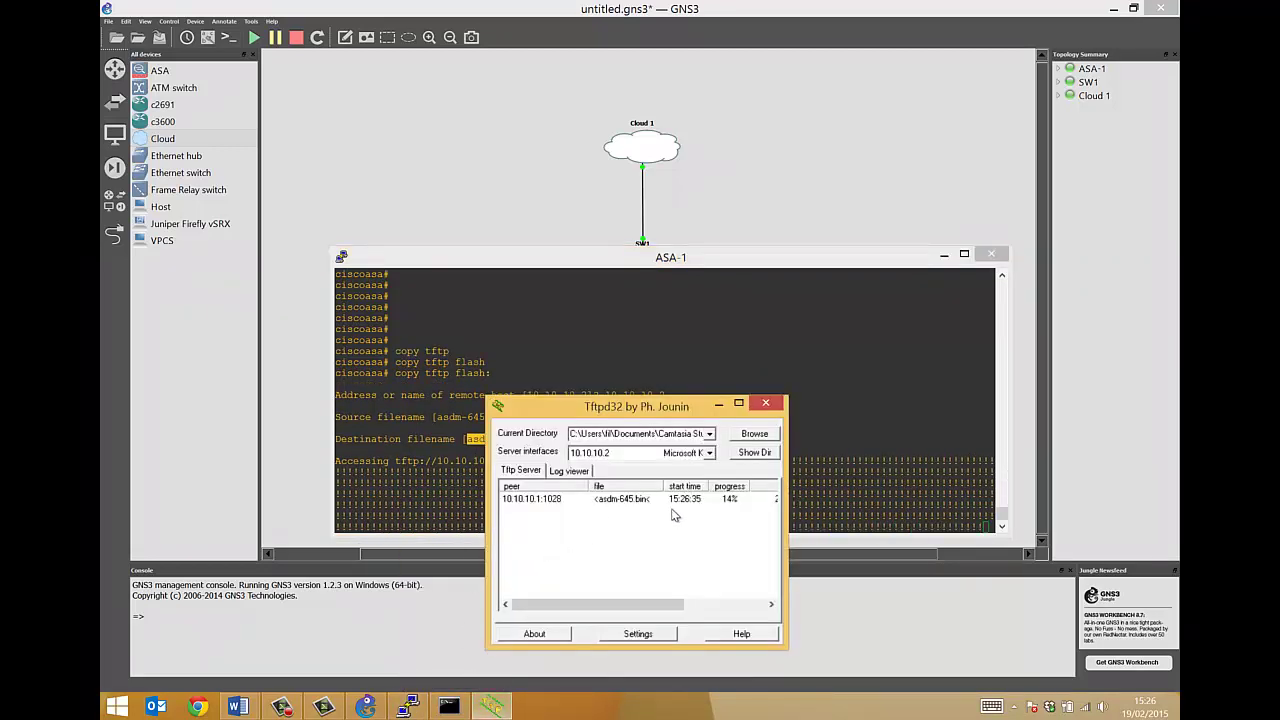
{"action": "left_click_drag", "start_coordinate": [615, 604], "coordinate": [683, 608]}
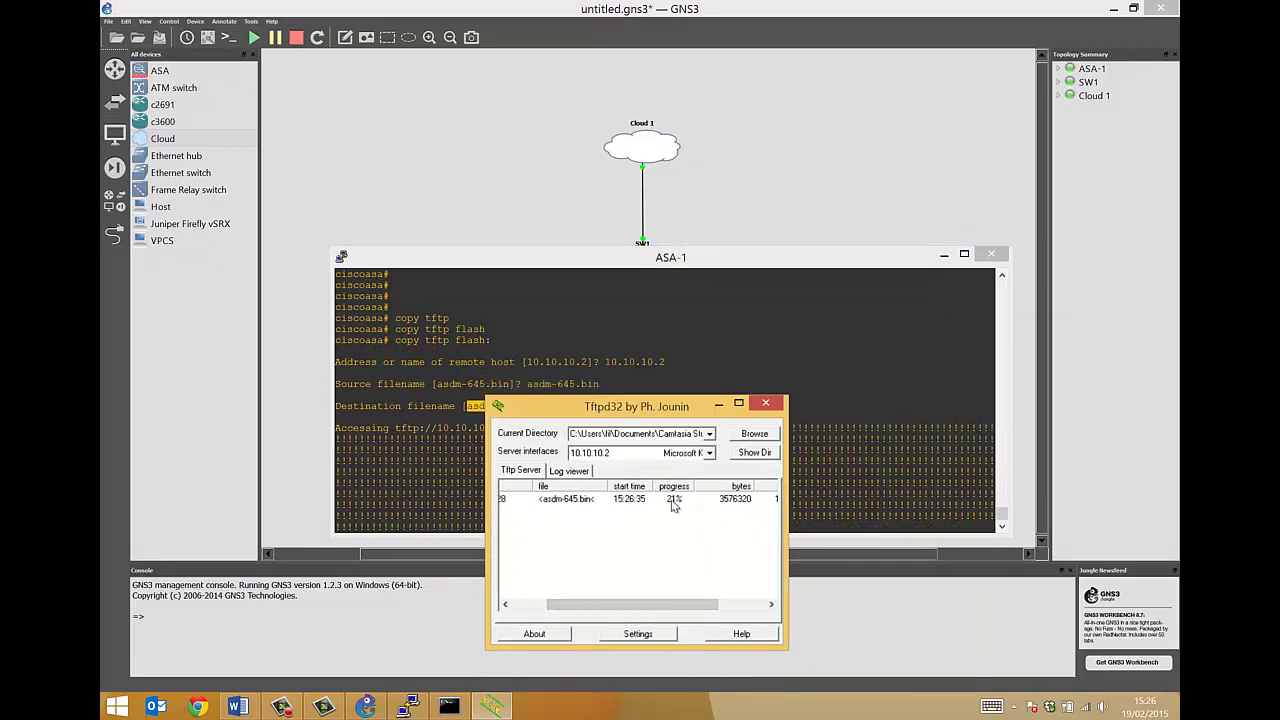
{"action": "left_click", "coordinate": [718, 404]}
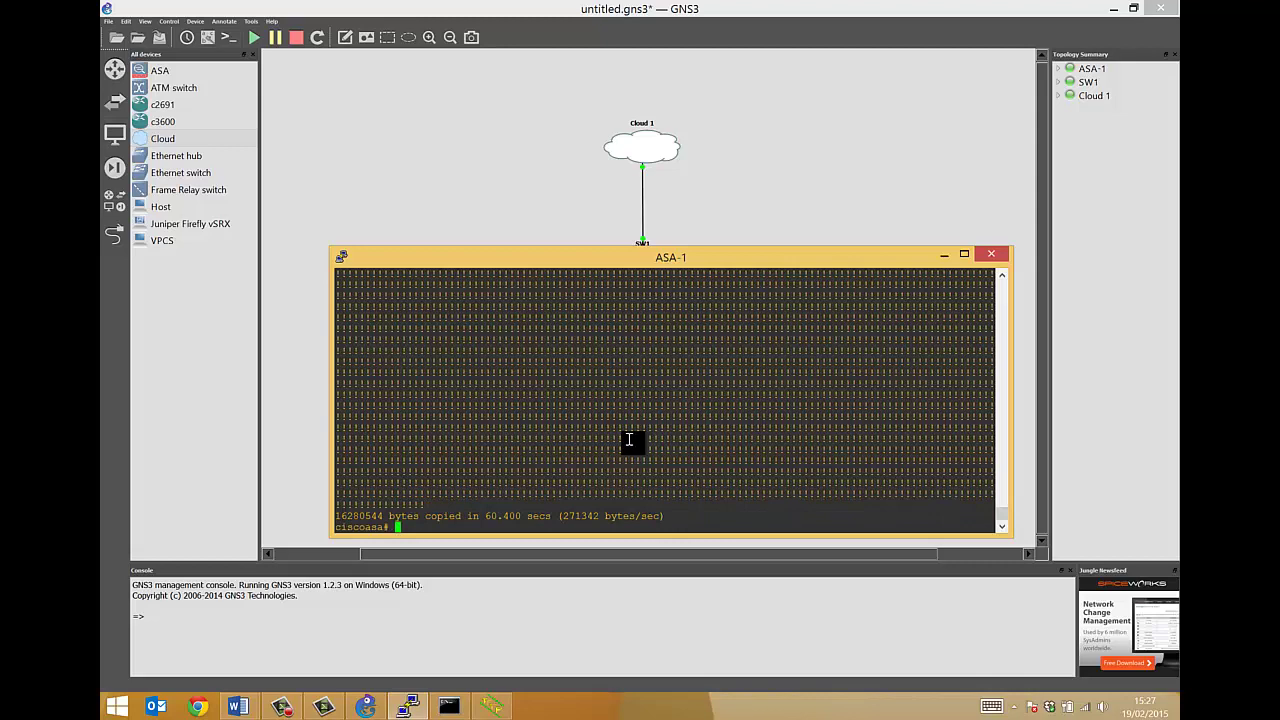
Verify asdm-645.bin is in flash with sh flash, then enter conf t
{"action": "key", "text": "Return"}
{"action": "key", "text": "Return"}
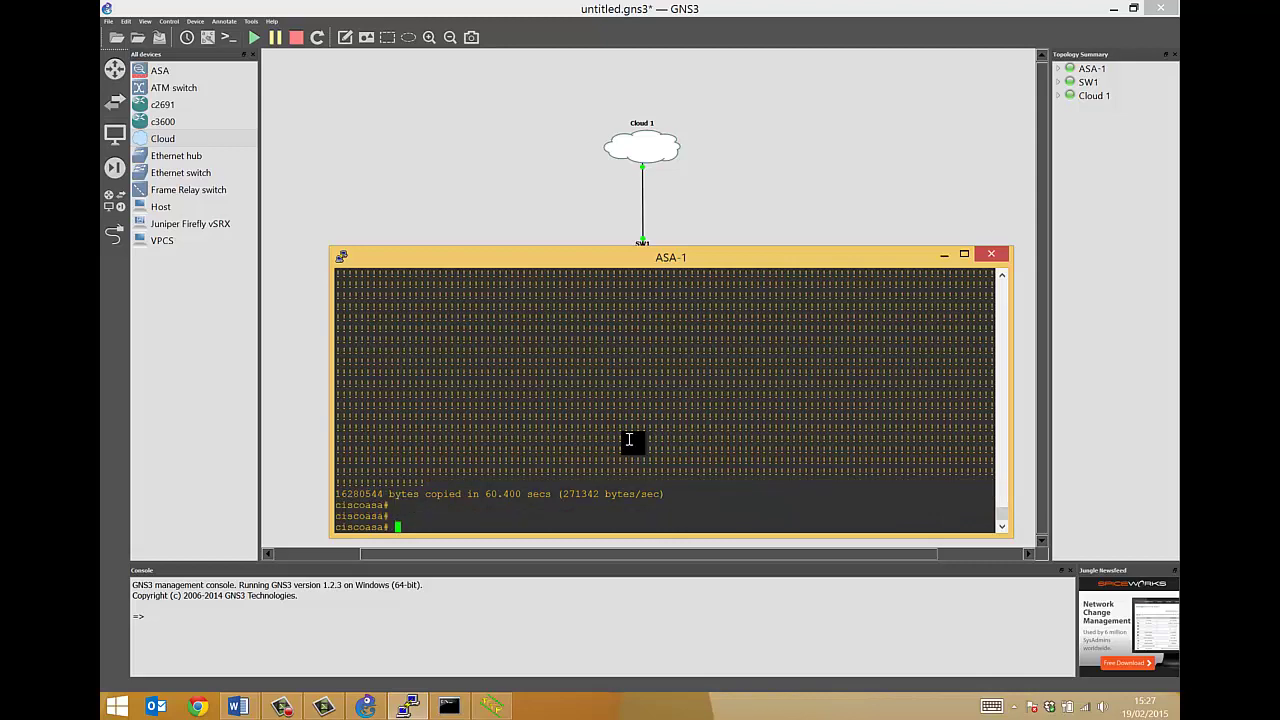
{"action": "type", "text": "sh flash"}
{"action": "key", "text": "Return"}
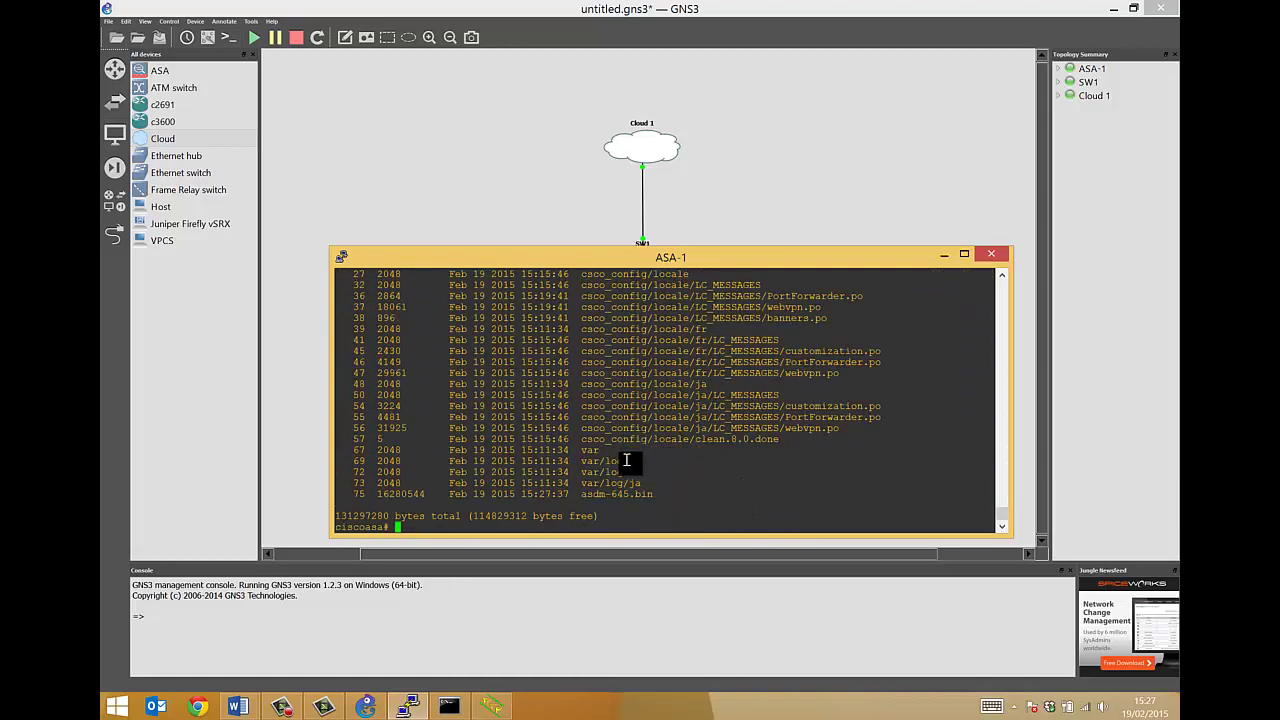
{"action": "left_click_drag", "start_coordinate": [665, 497], "coordinate": [583, 496]}
{"action": "left_click", "coordinate": [588, 466]}
{"action": "key", "text": "Return"}
{"action": "key", "text": "Return"}
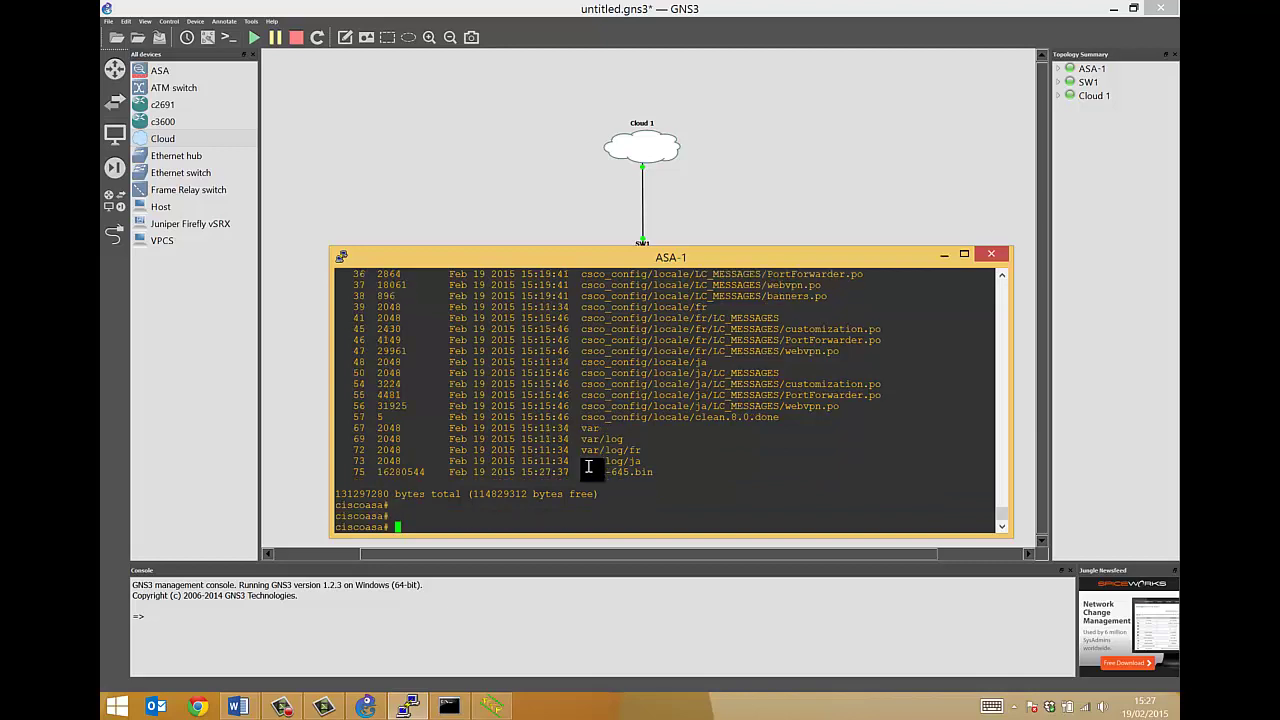
{"action": "key", "text": "Return"}
{"action": "key", "text": "Return"}
{"action": "type", "text": "conf t"}
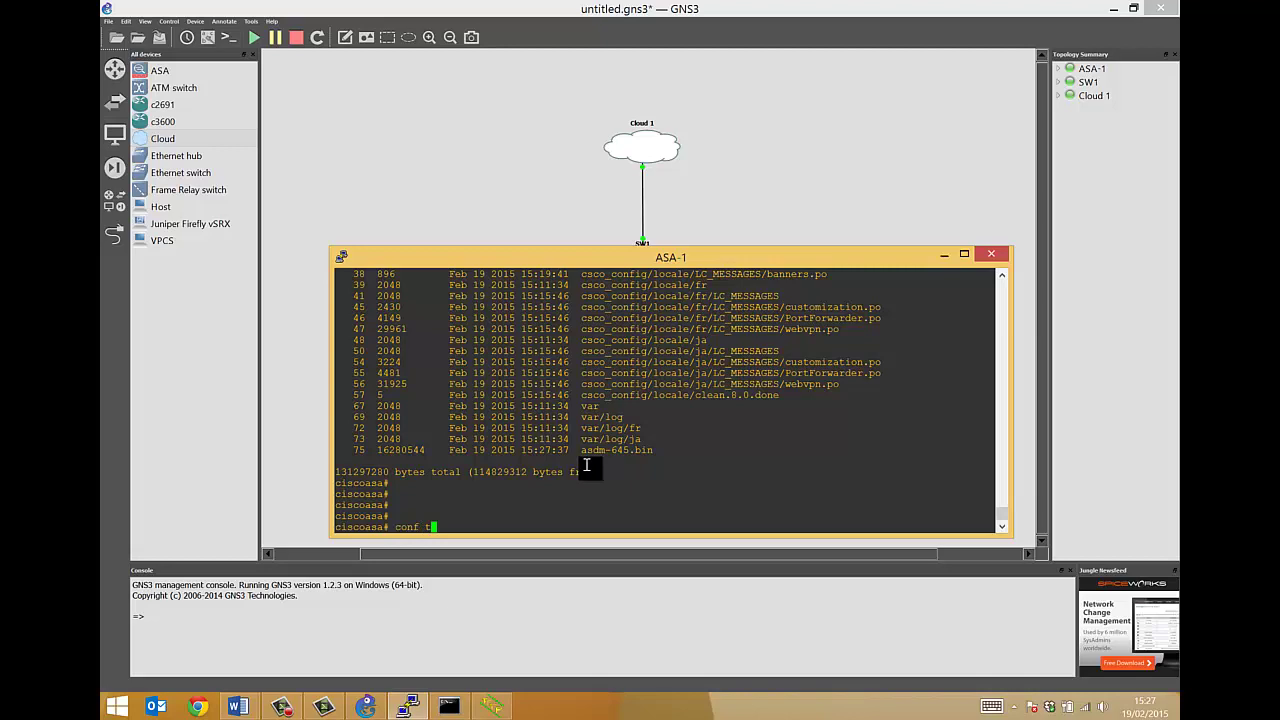
{"action": "key", "text": "Return"}
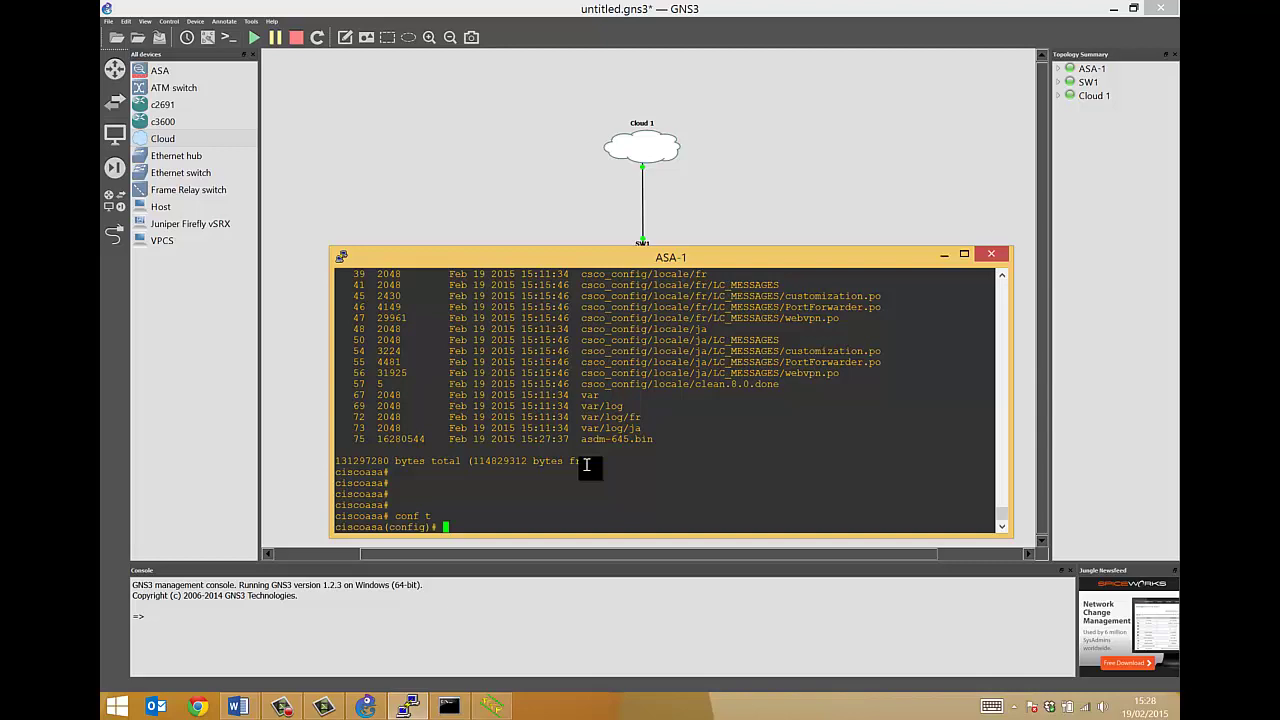
Set asdm image flash:asdm-645.bin and start the http server command
{"action": "type", "text": "asd"}
{"action": "key", "text": "Tab"}
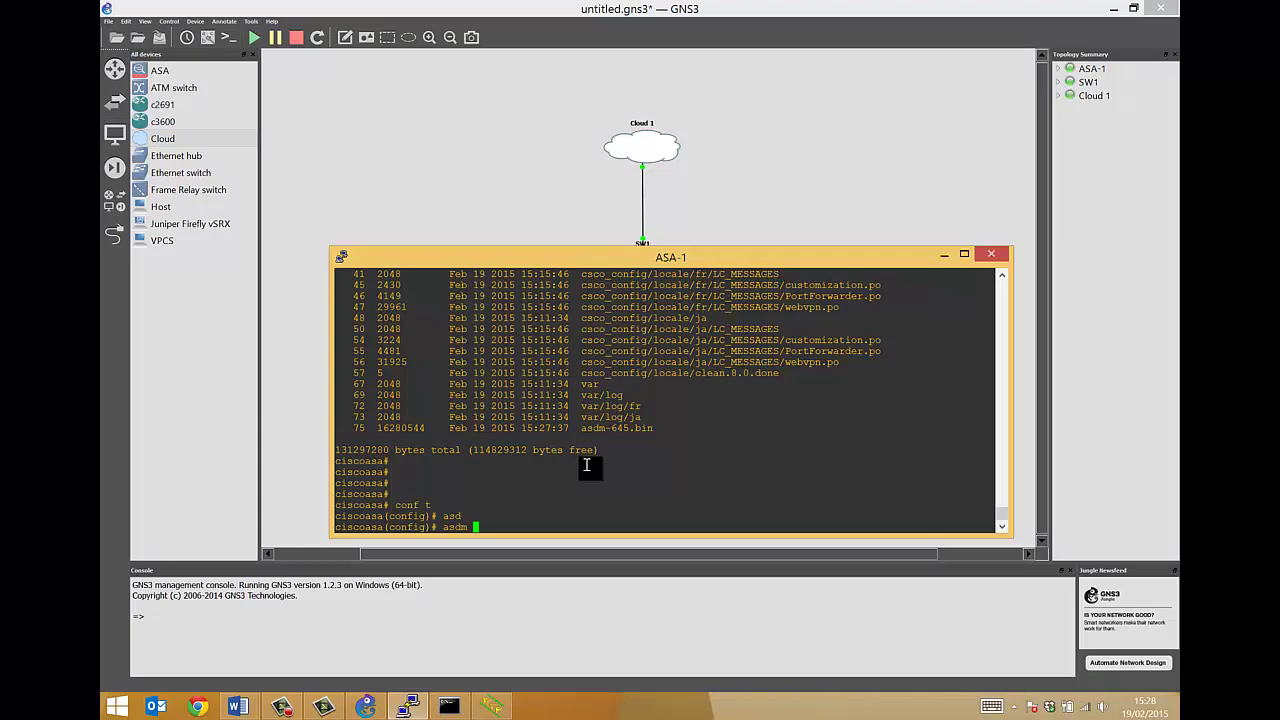
{"action": "type", "text": "im"}
{"action": "key", "text": "Tab"}
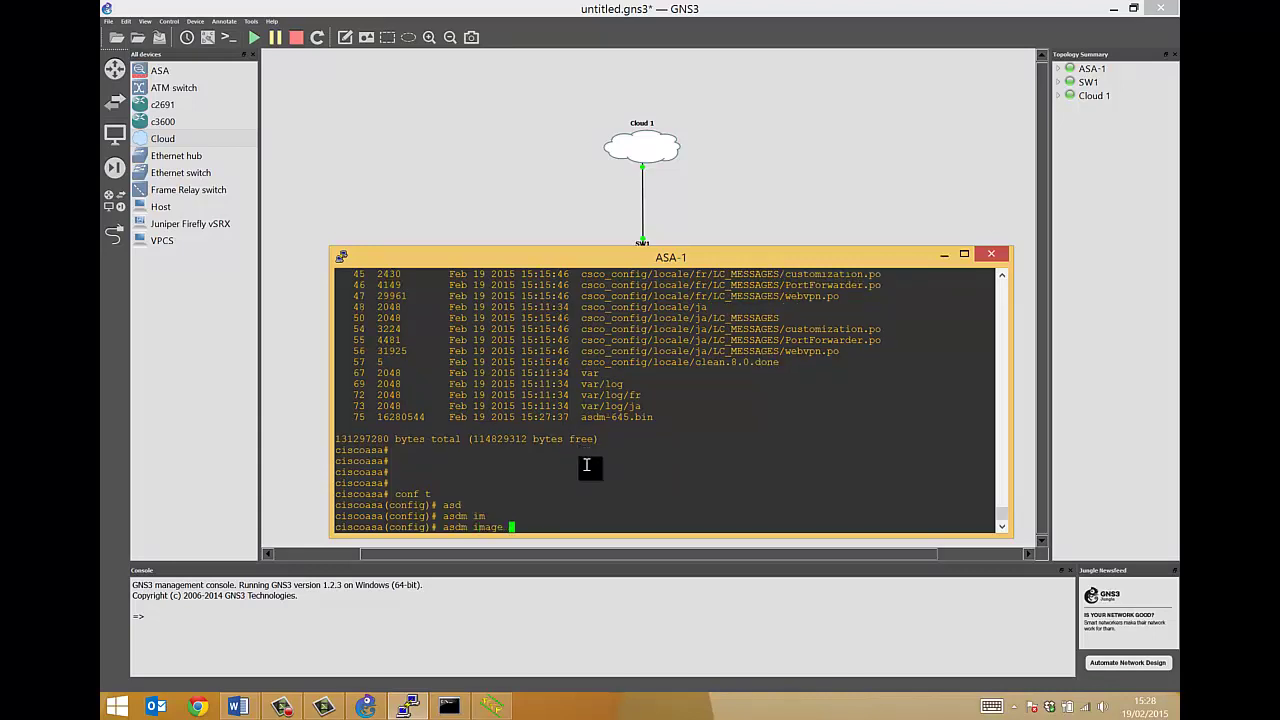
{"action": "type", "text": "flas"}
{"action": "key", "text": "Tab"}
{"action": "type", "text": "as"}
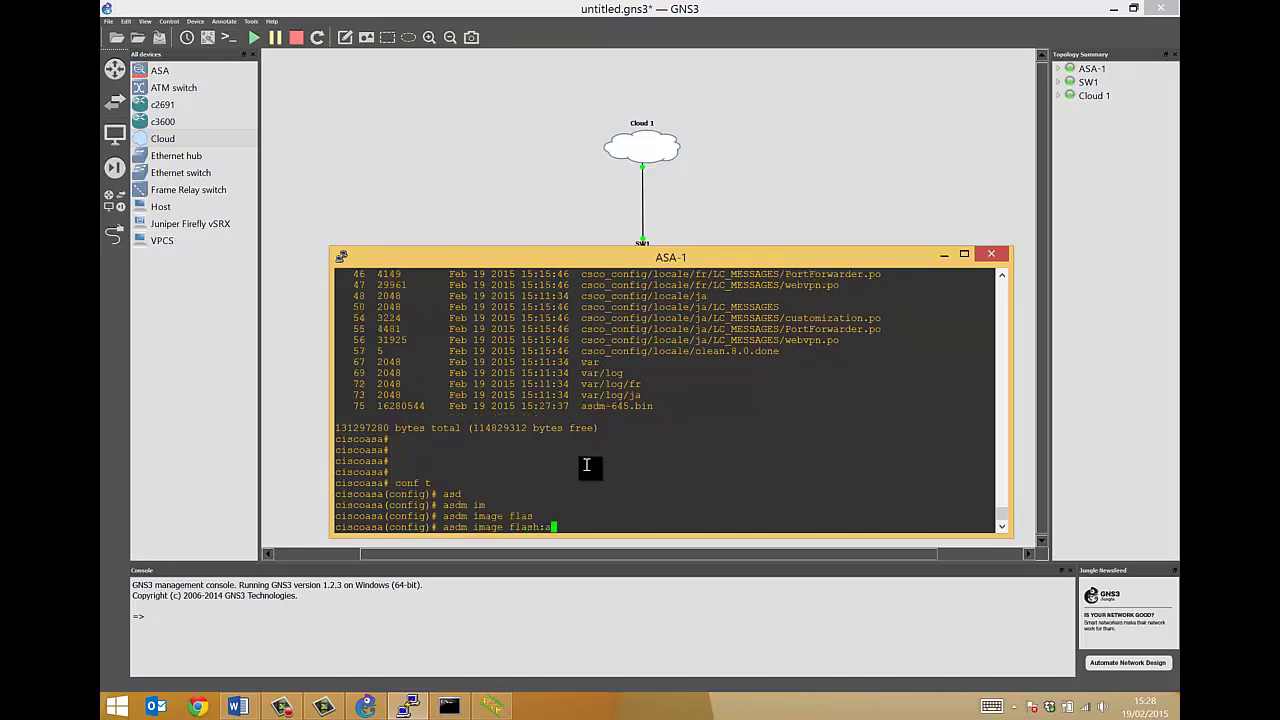
{"action": "key", "text": "Tab"}
{"action": "key", "text": "Tab"}
{"action": "key", "text": "Tab"}
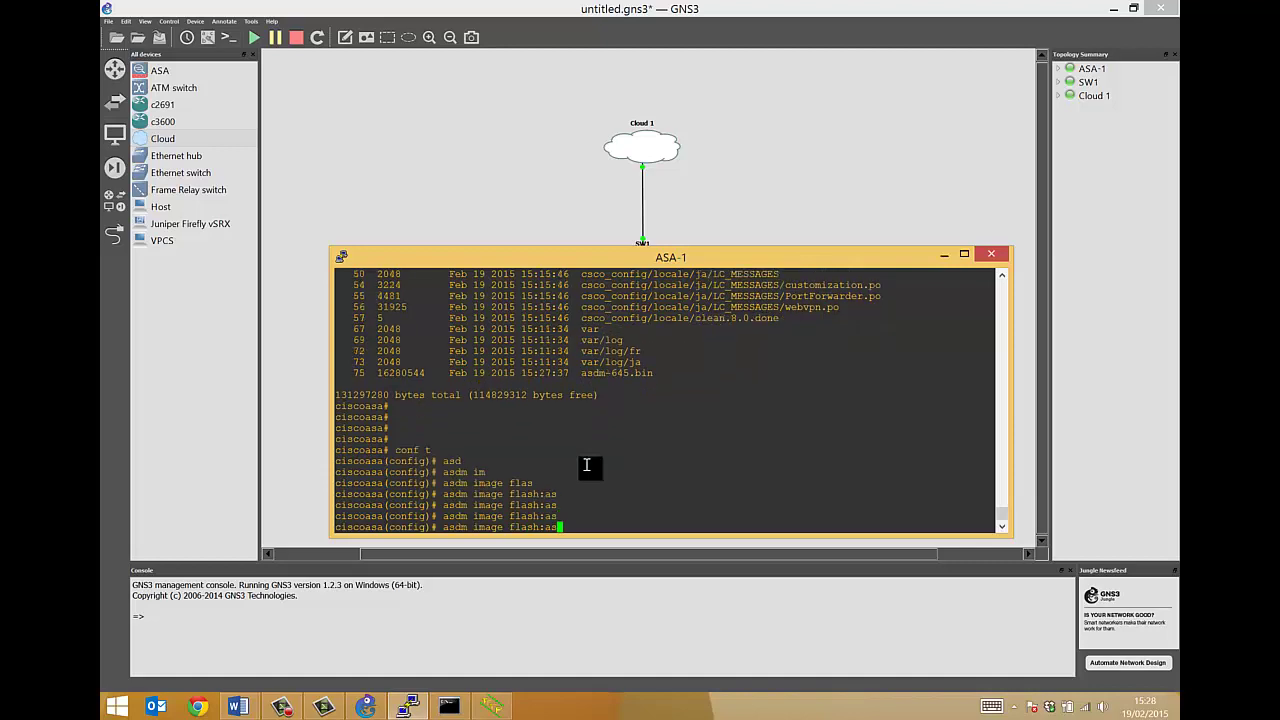
{"action": "type", "text": "dm-645.bin"}
{"action": "key", "text": "Return"}
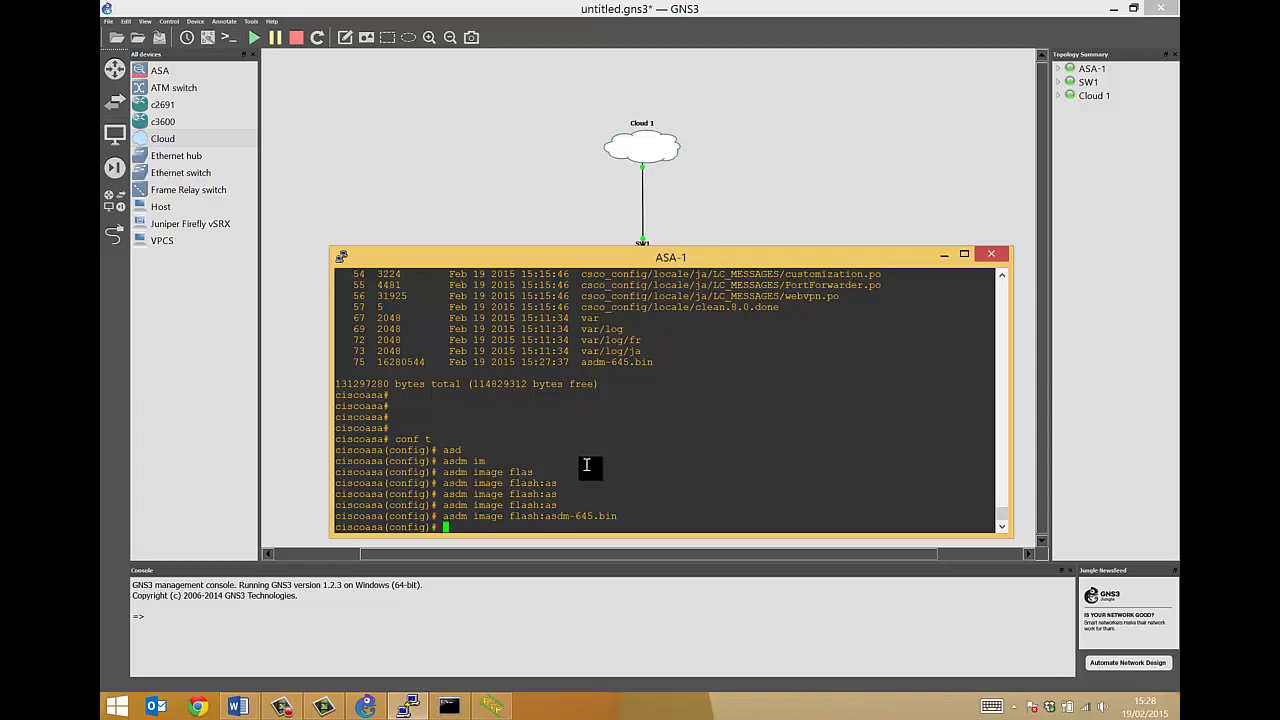
{"action": "type", "text": "http ser"}
{"action": "key", "text": "Tab"}
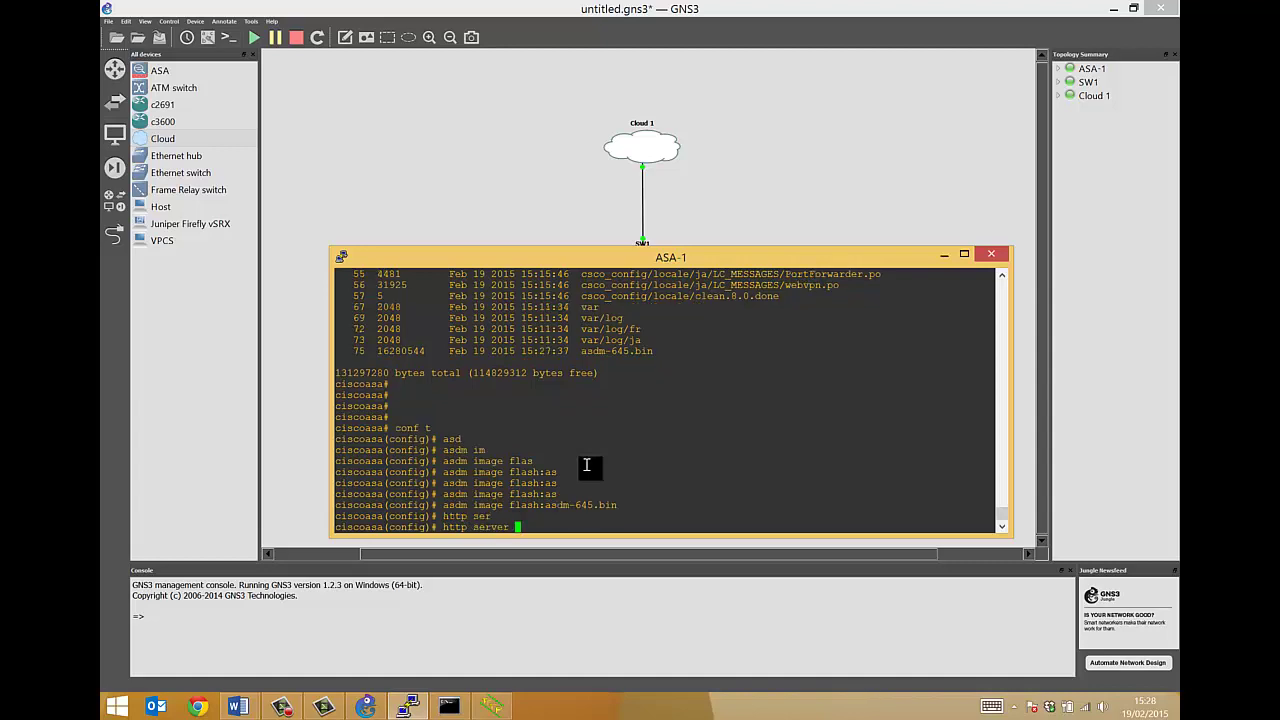
Finish http server enable to turn on the ASA's HTTP server
{"action": "type", "text": "enab"}
{"action": "key", "text": "Tab"}
{"action": "key", "text": "Return"}
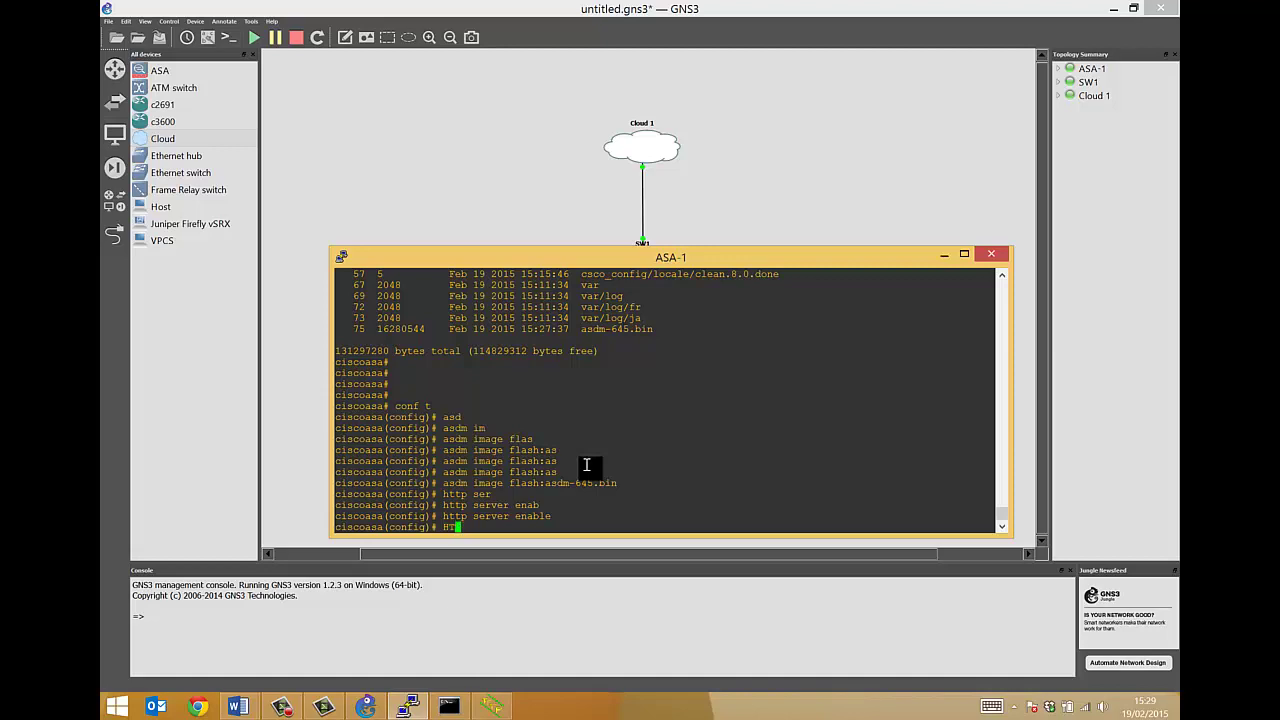
Permit HTTP access from 10.10.10.2 255.255.255.255 on the management interface
{"action": "type", "text": "htt"}
{"action": "key", "text": "Tab"}
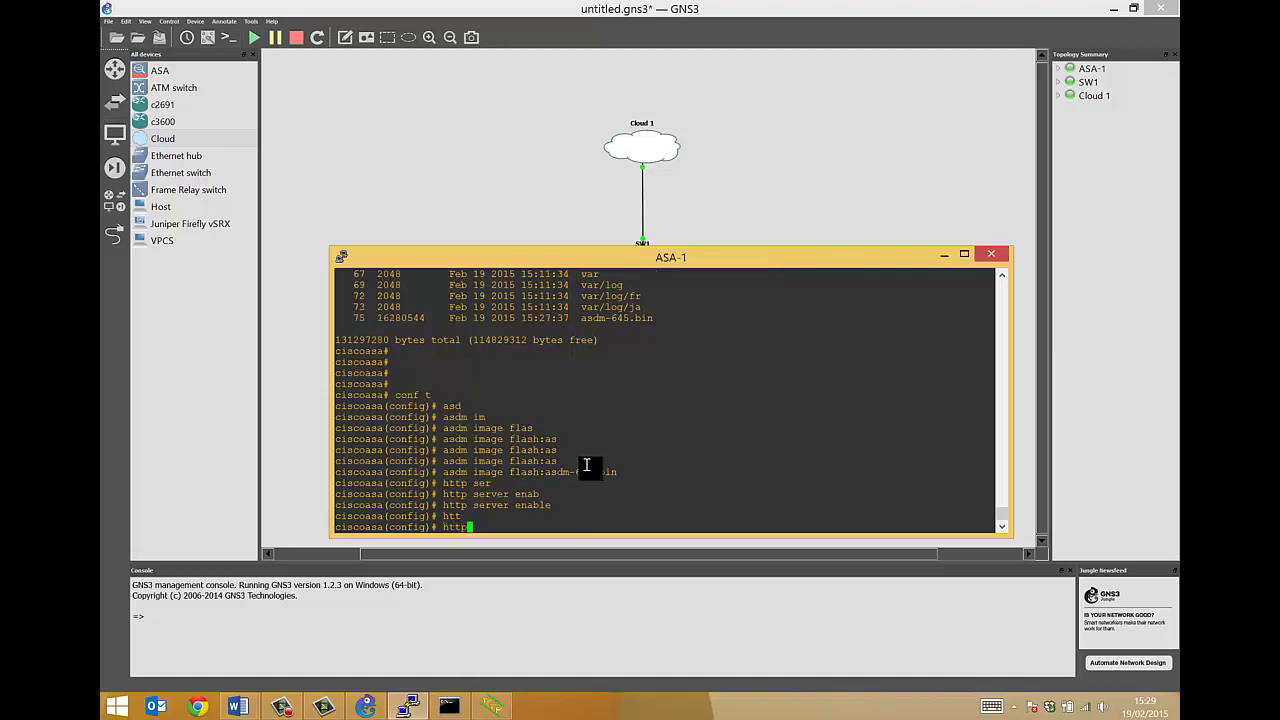
{"action": "type", "text": "10.10.10.2 25"}
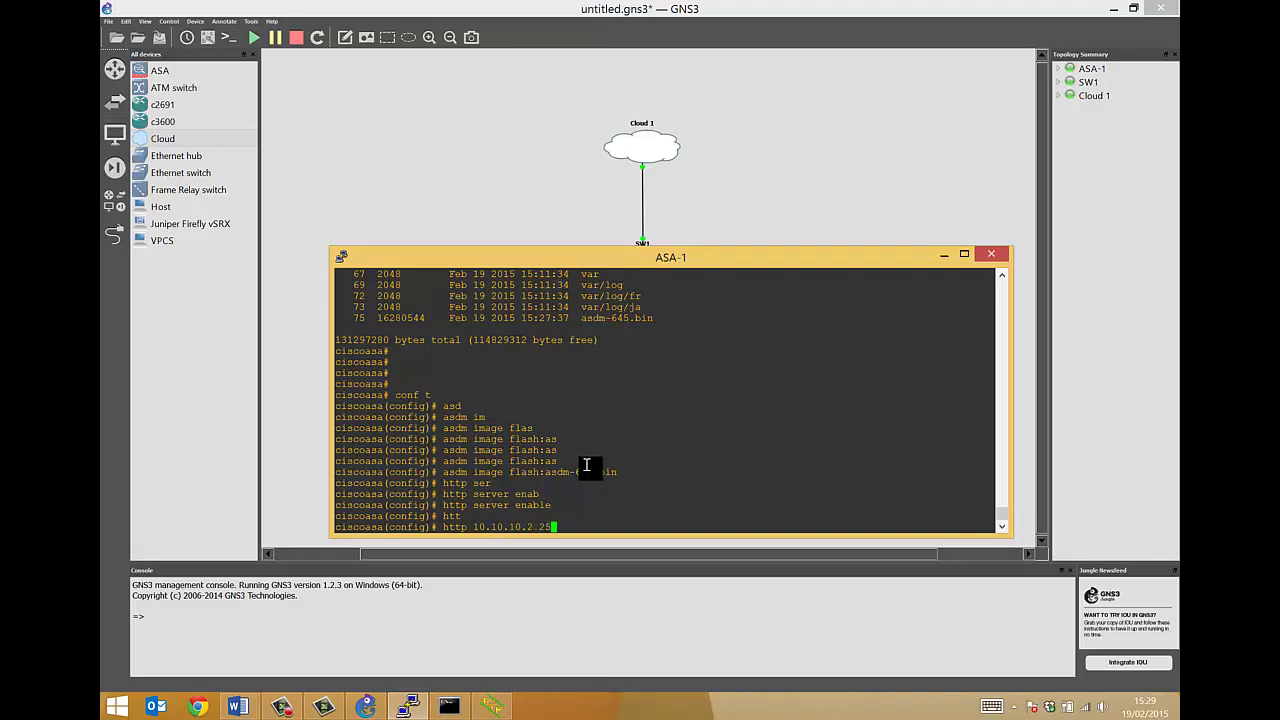
{"action": "type", "text": "5.255.255.255 mana"}
{"action": "key", "text": "Tab"}
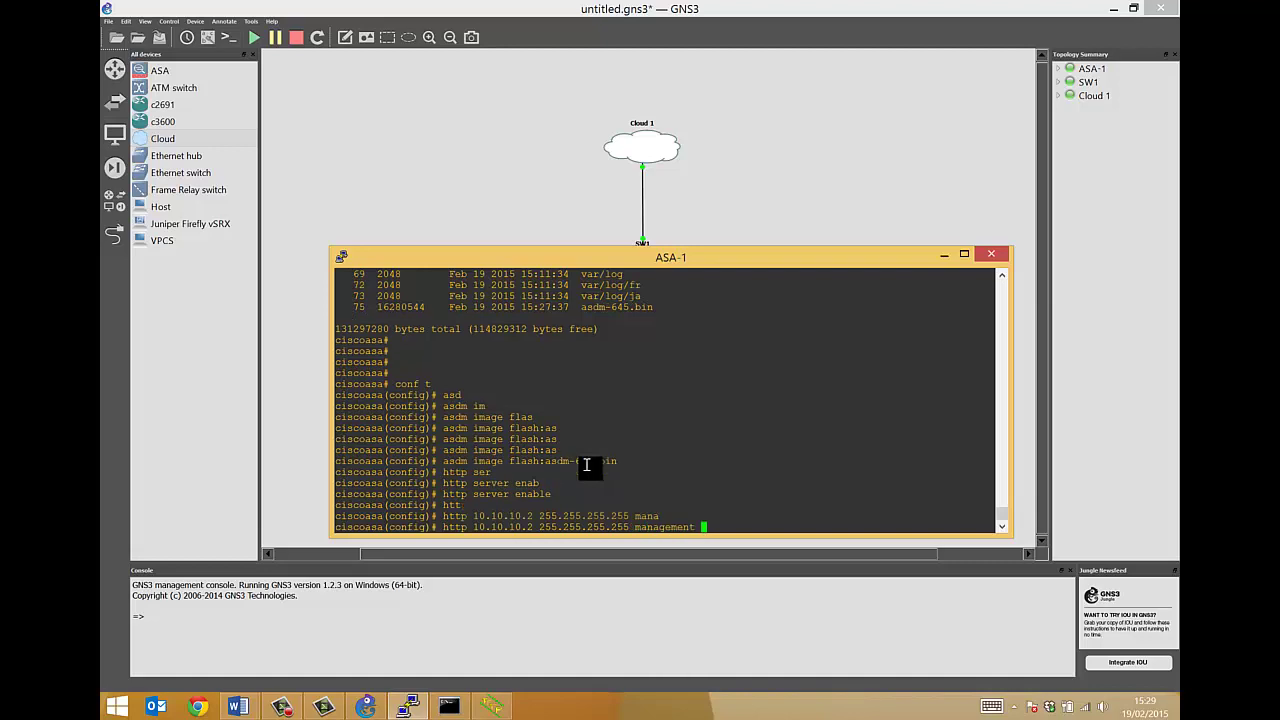
{"action": "key", "text": "Return"}
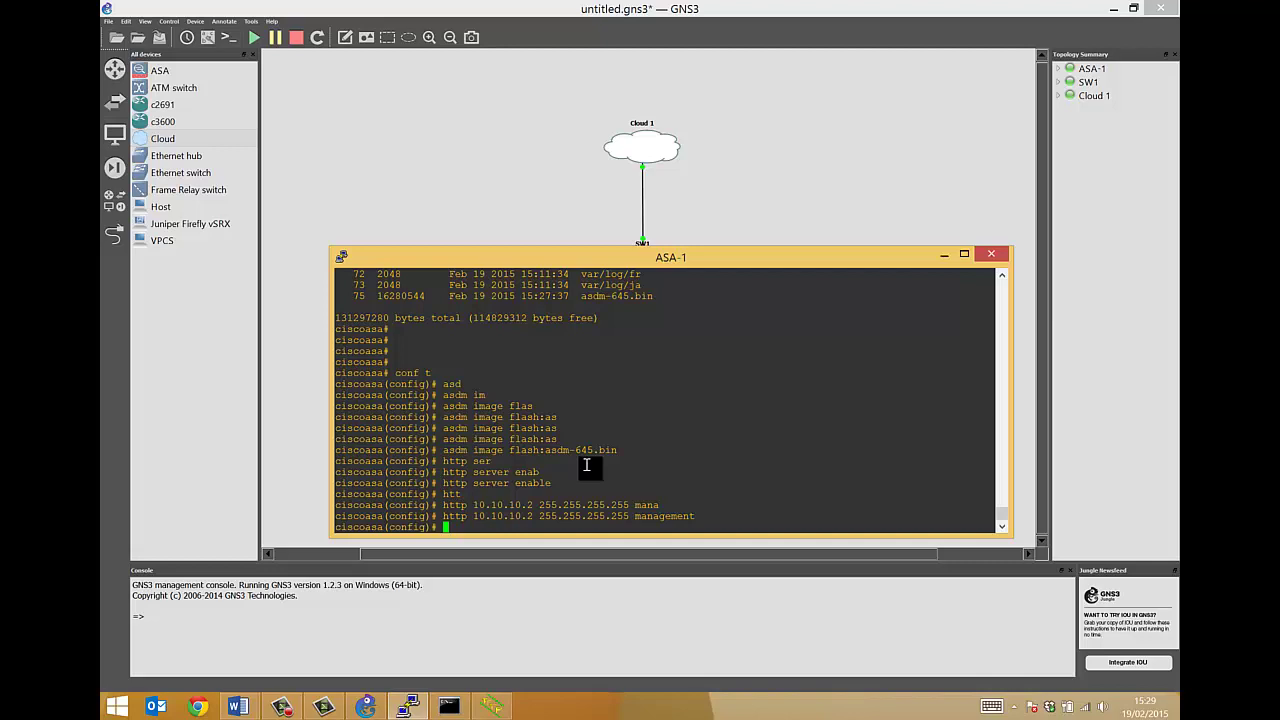
Create a local user with its password at privilege level 15
{"action": "type", "text": "USER"}
{"action": "key", "text": "Return"}
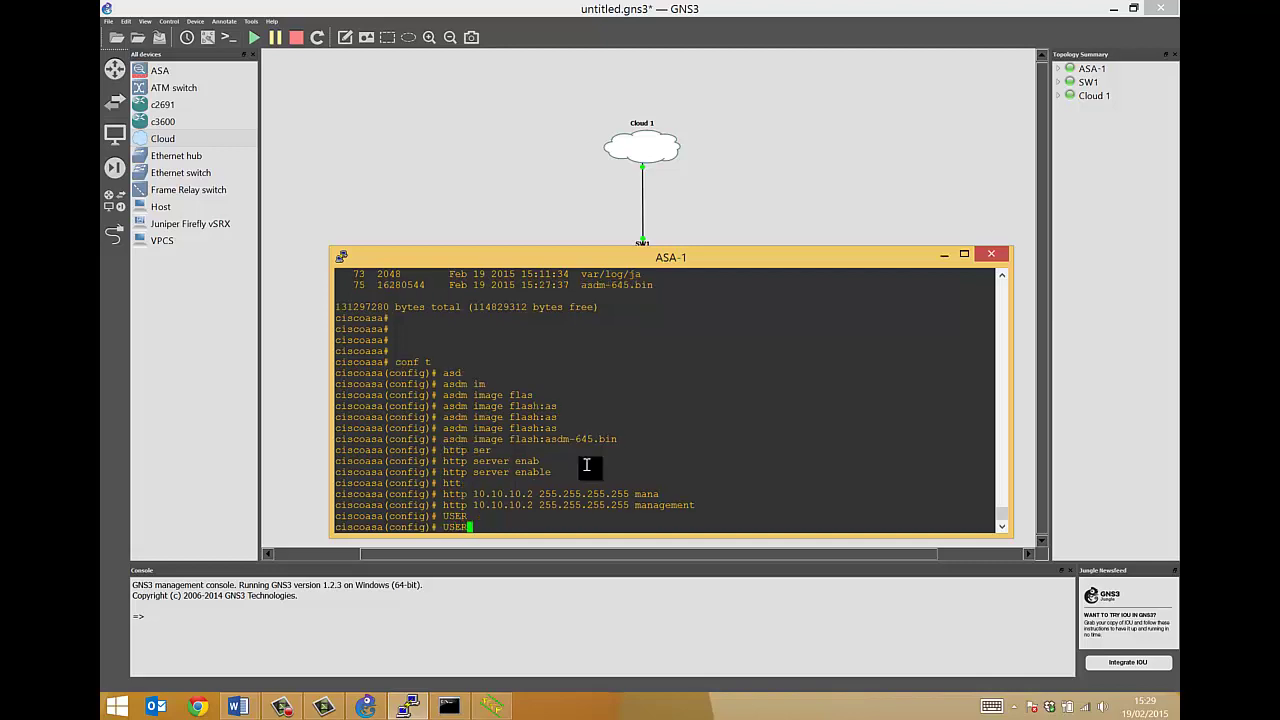
{"action": "type", "text": "usernam"}
{"action": "key", "text": "Tab"}
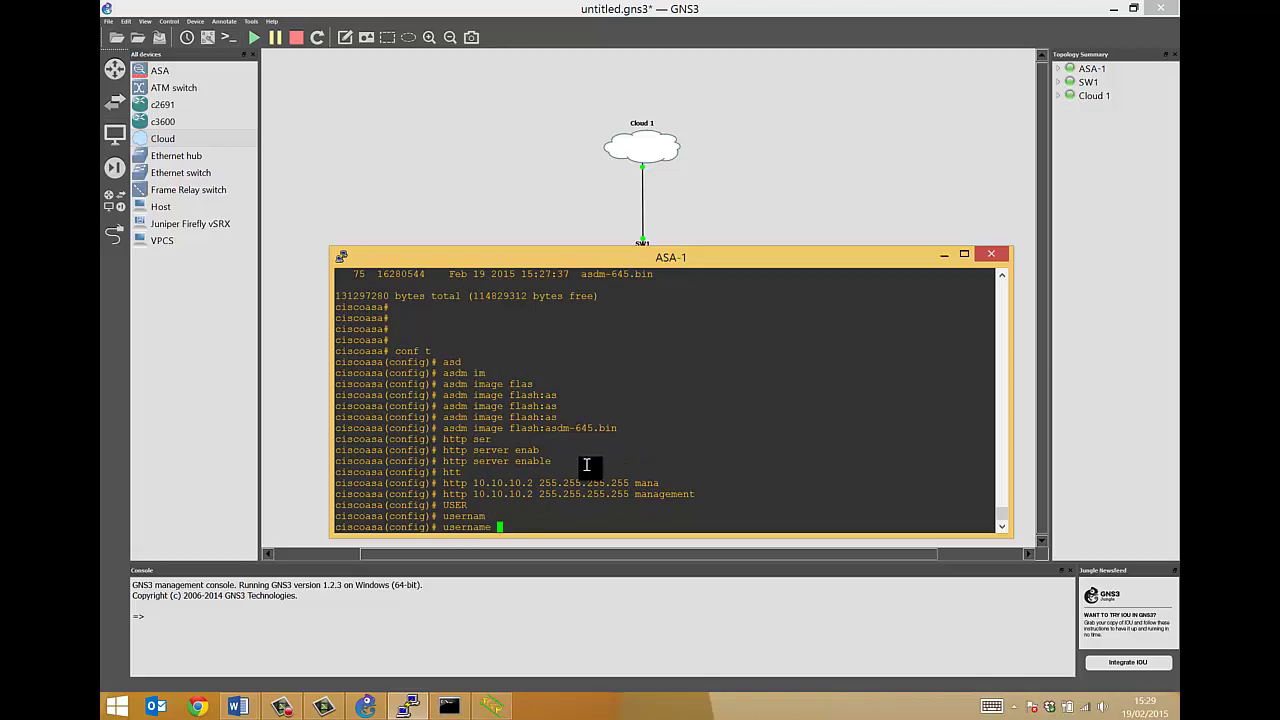
{"action": "type", "text": "cisco"}
{"action": "type", "text": " pass"}
{"action": "key", "text": "Tab"}
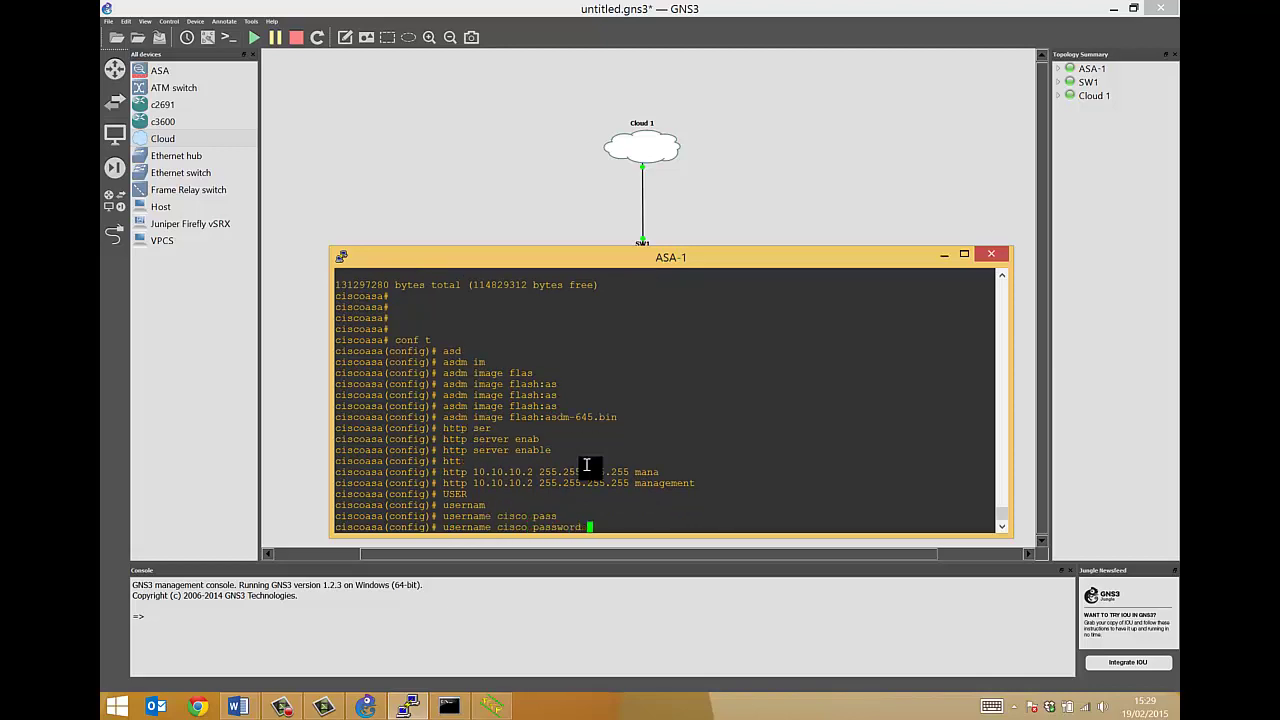
{"action": "type", "text": "cisco2015 pri"}
{"action": "key", "text": "Tab"}
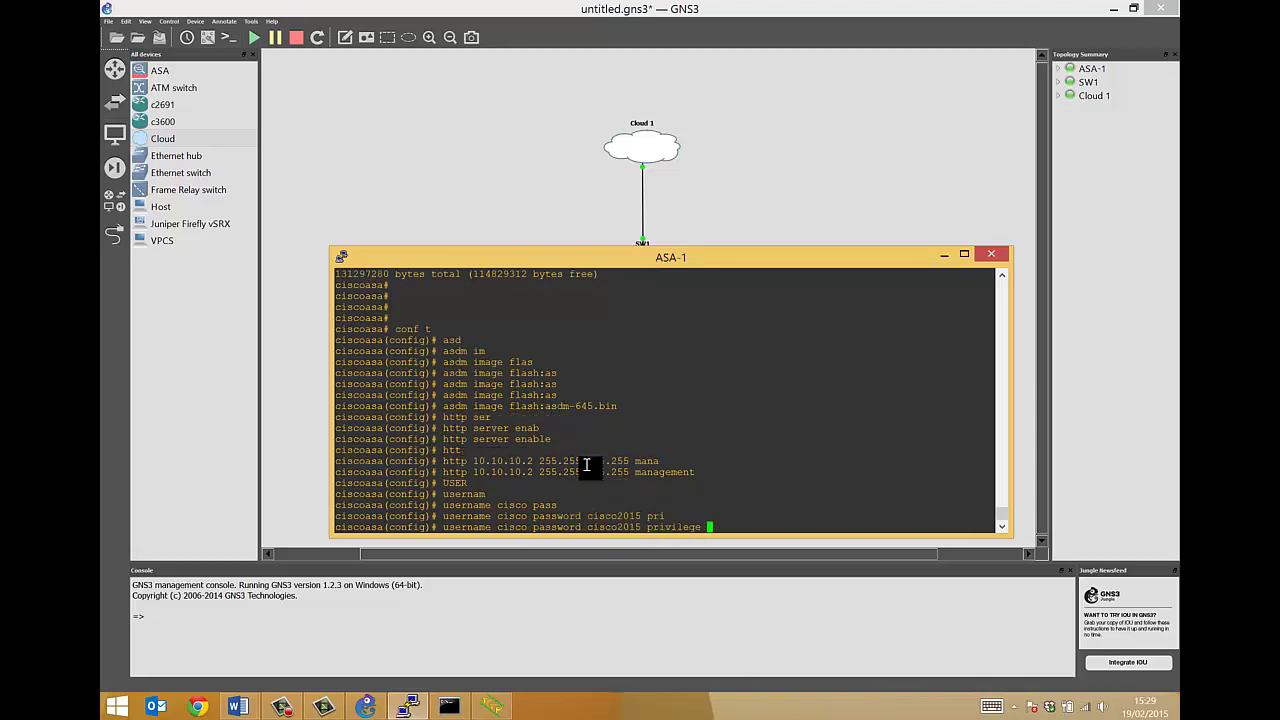
{"action": "type", "text": "15"}
{"action": "key", "text": "Return"}
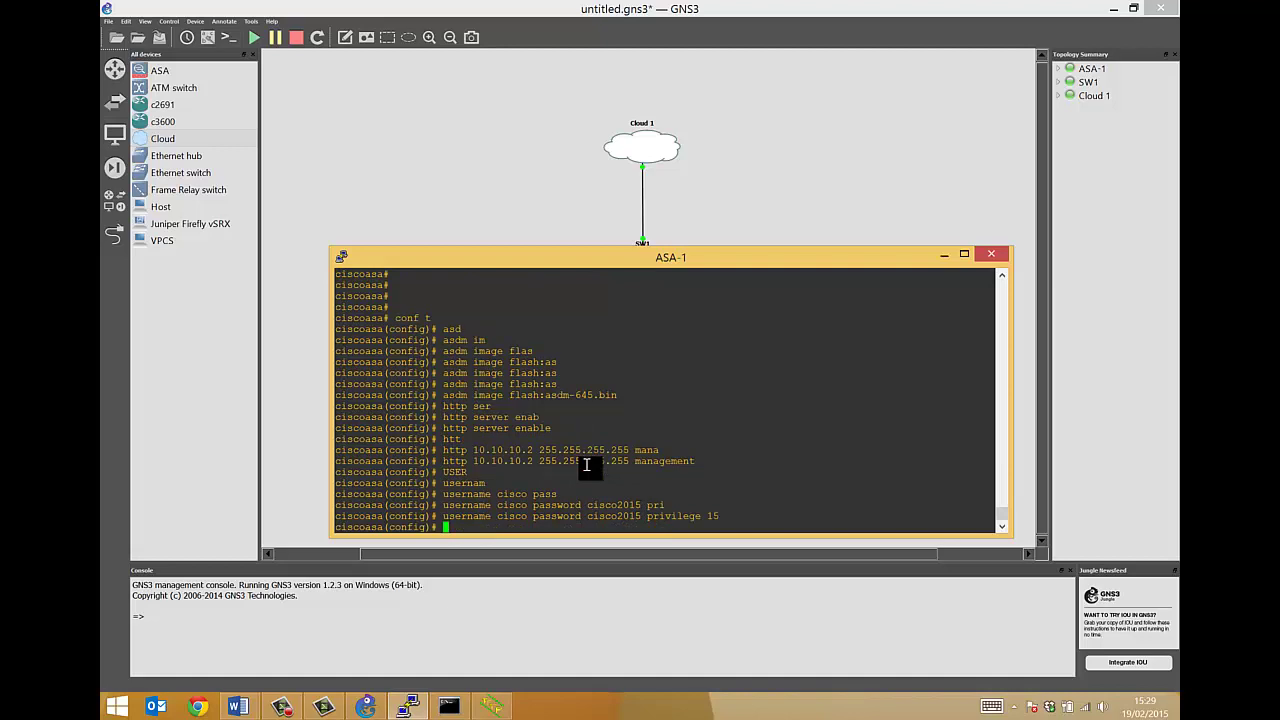
Leave configuration mode and save the configuration with wr mem
{"action": "key", "text": "ctrl+z"}
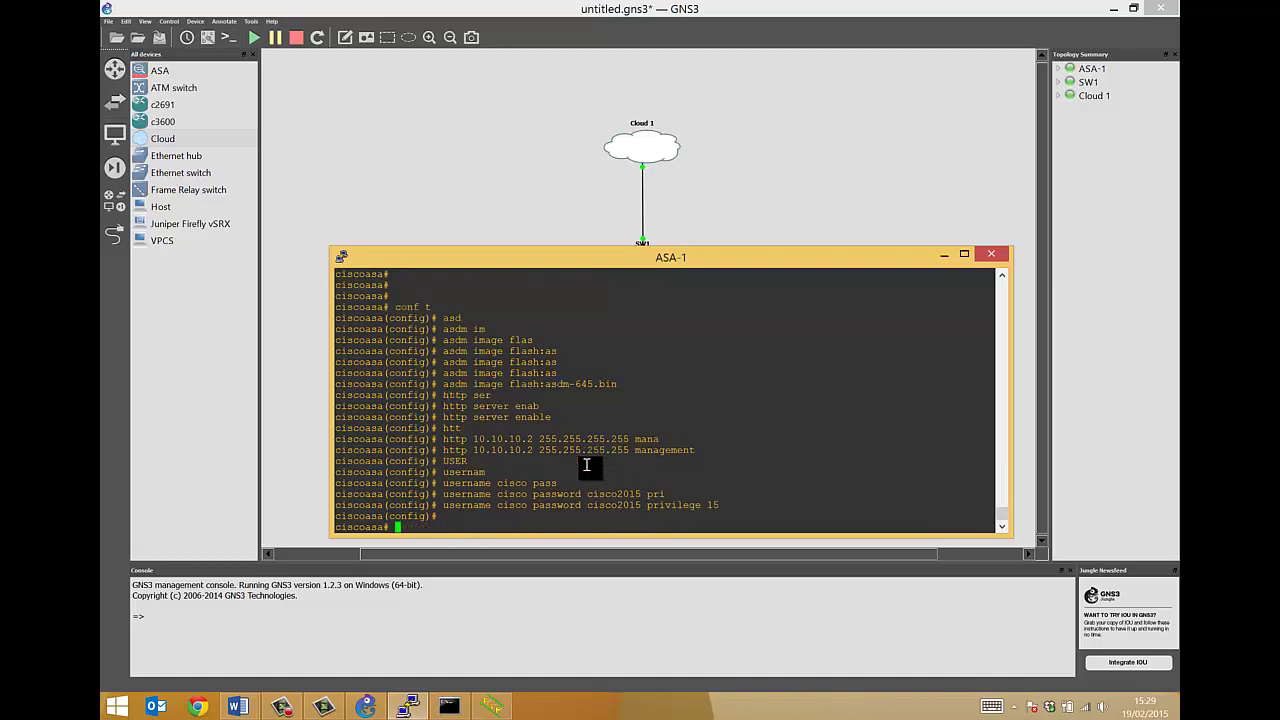
{"action": "type", "text": "wr mem"}
{"action": "key", "text": "Return"}
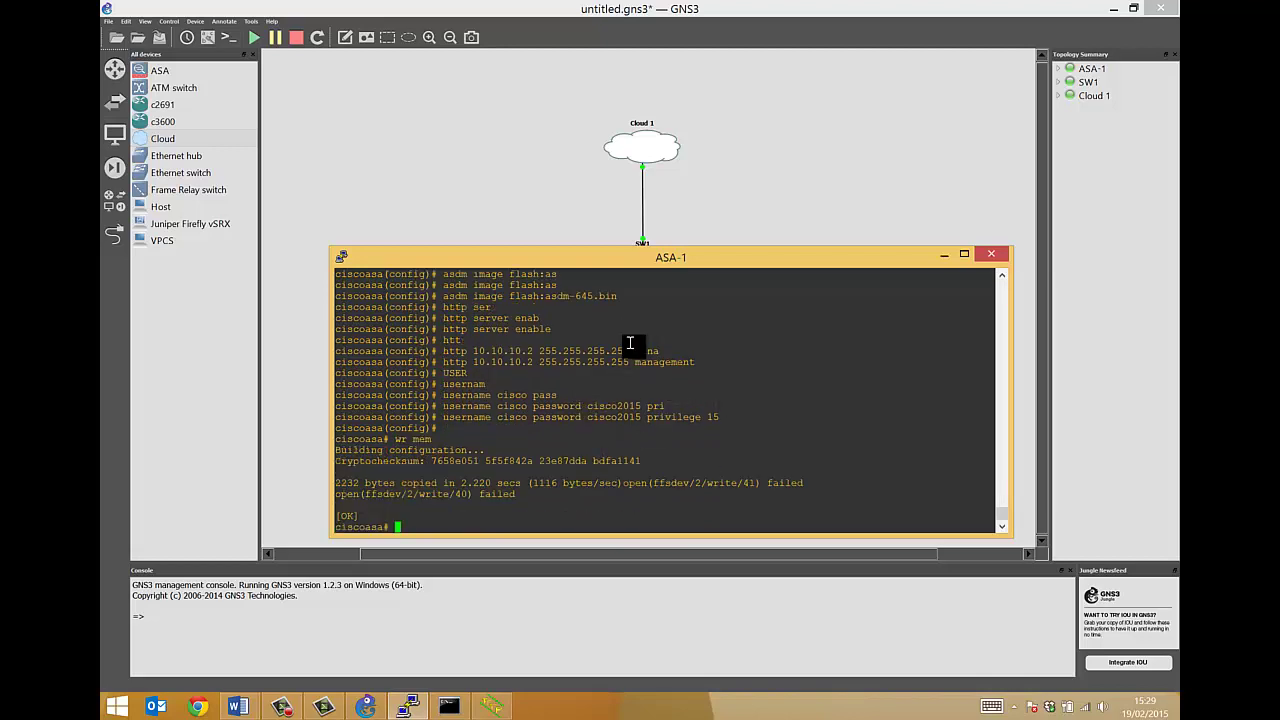
Close the ASA-1 console and launch Firefox from the Start screen search
{"action": "left_click", "coordinate": [989, 255]}
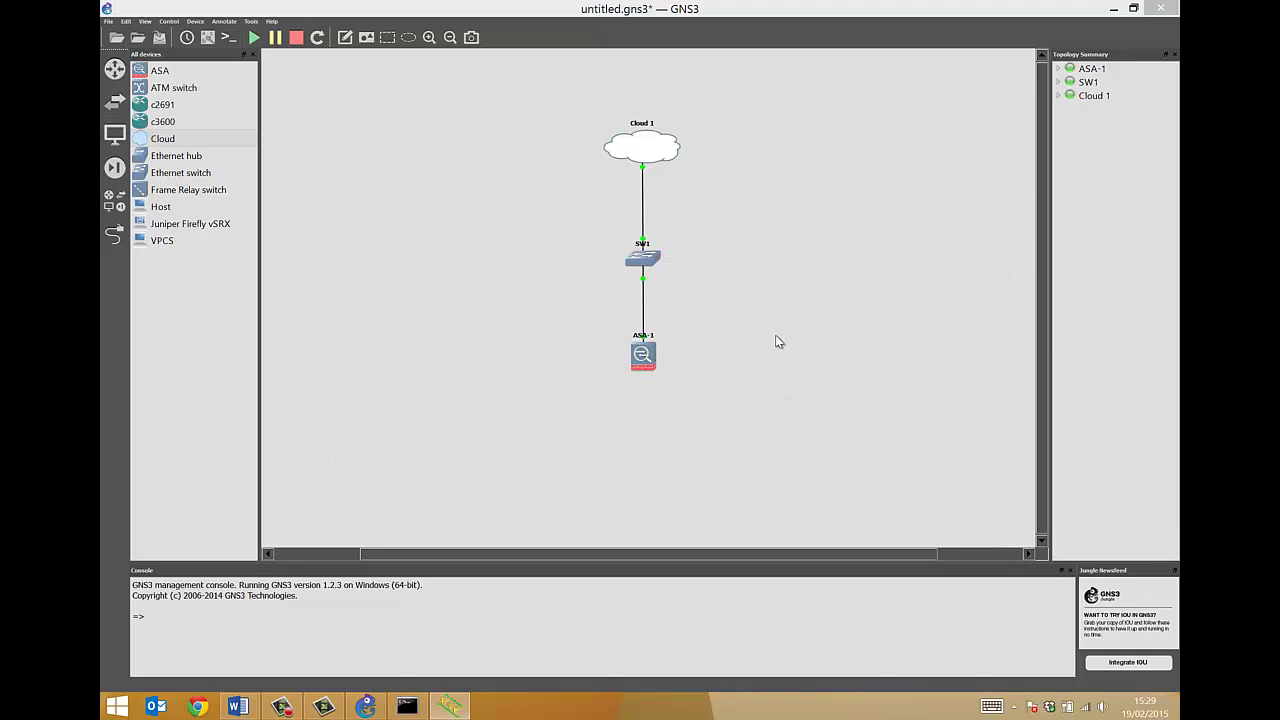
{"action": "key", "text": "super"}
{"action": "type", "text": "firefox"}
{"action": "key", "text": "Return"}
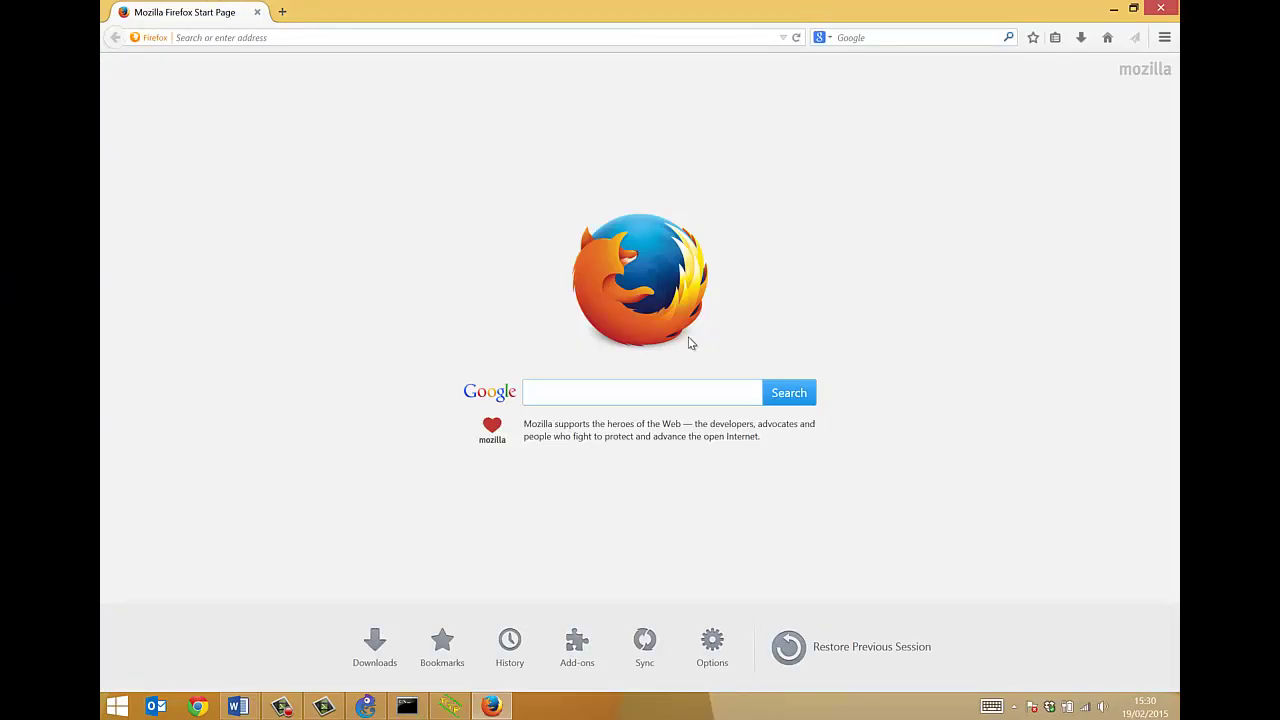
{"action": "left_click", "coordinate": [310, 42]}
{"action": "type", "text": "ht"}
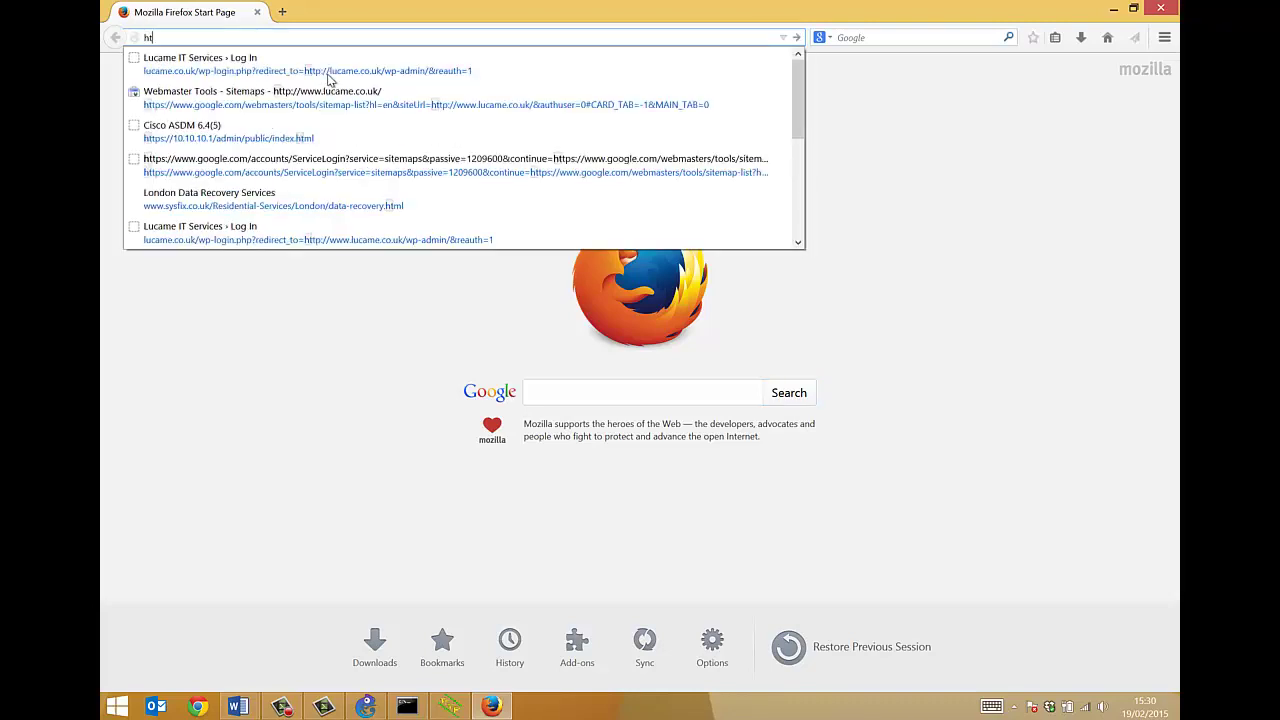
{"action": "type", "text": "tps://10.10.10.1"}
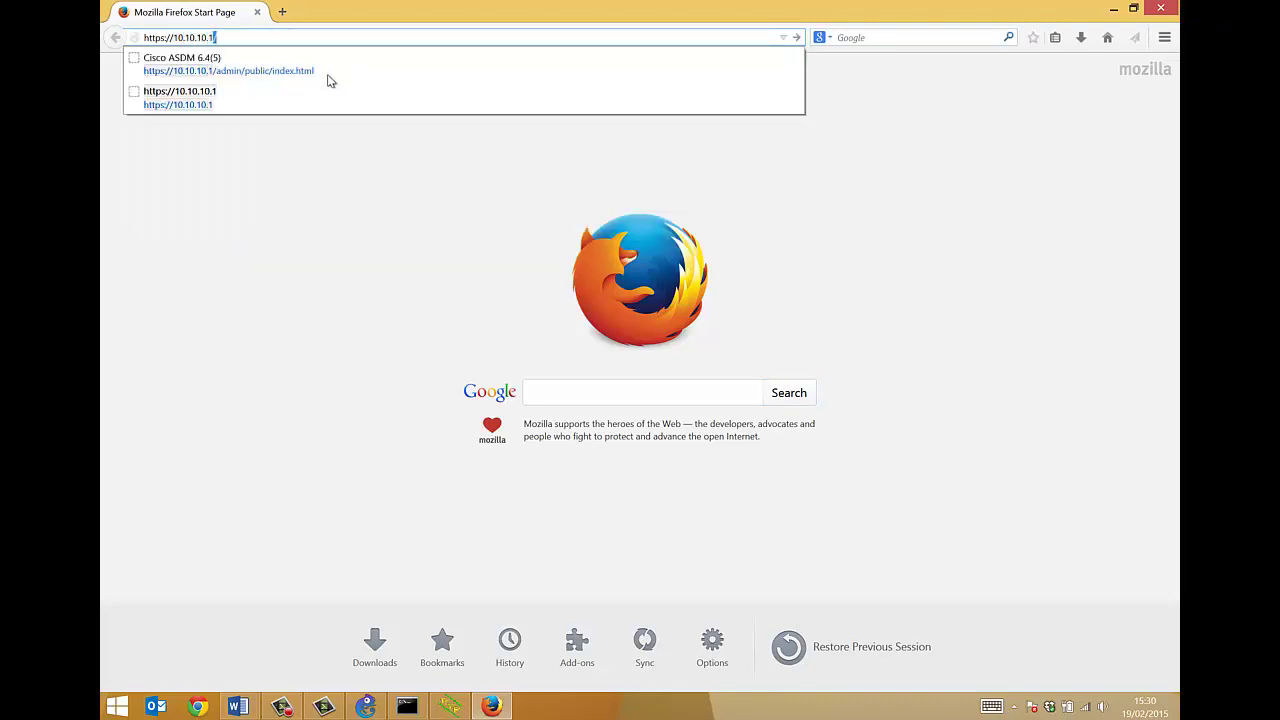
{"action": "left_click", "coordinate": [327, 74]}
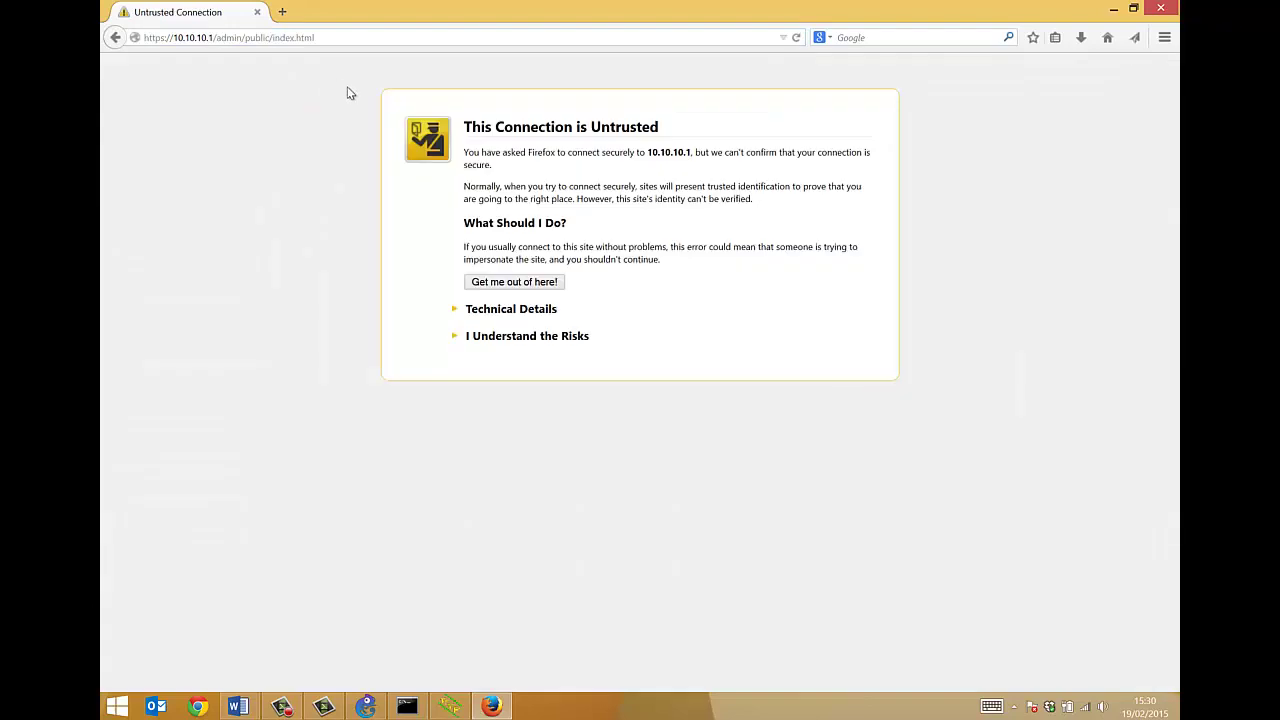
Permanently trust the certificate for 10.10.10.1 via a confirmed security exception
{"action": "left_click", "coordinate": [498, 340]}
{"action": "mouse_move", "coordinate": [651, 155]}
{"action": "left_mouse_down"}
{"action": "mouse_move", "coordinate": [703, 155]}
{"action": "mouse_move", "coordinate": [646, 155]}
{"action": "left_mouse_up"}
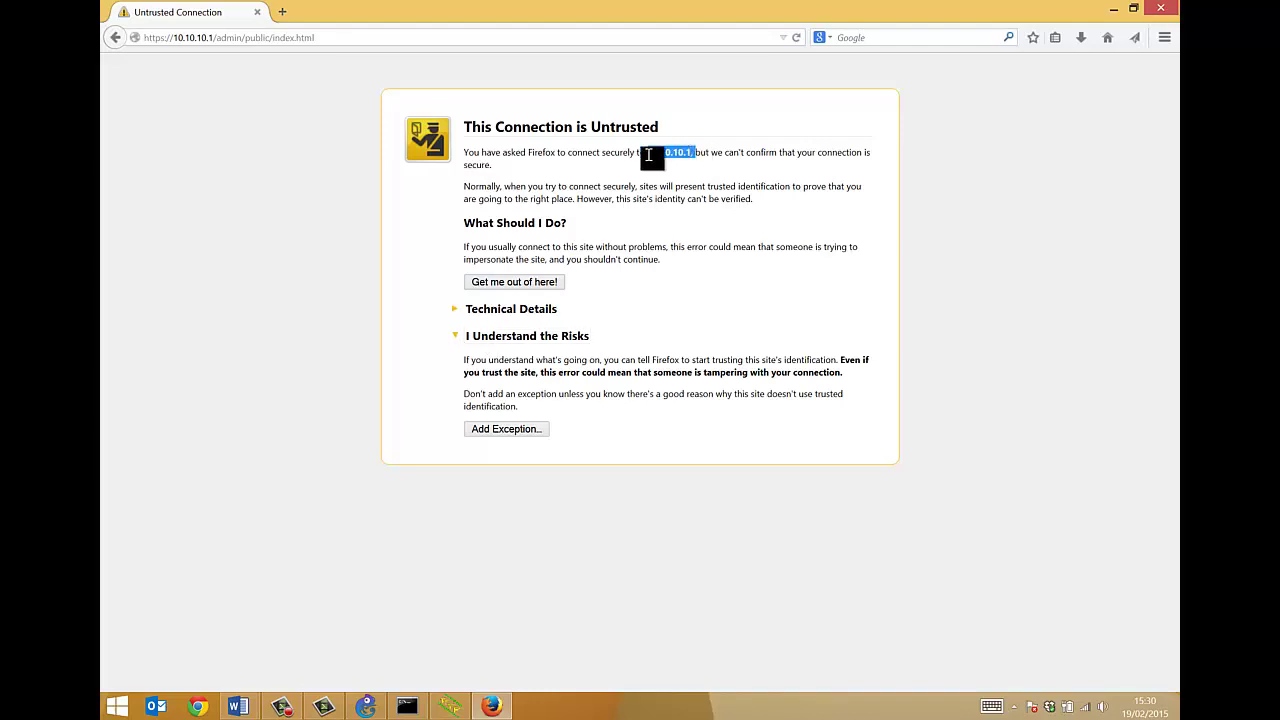
{"action": "left_click", "coordinate": [510, 430]}
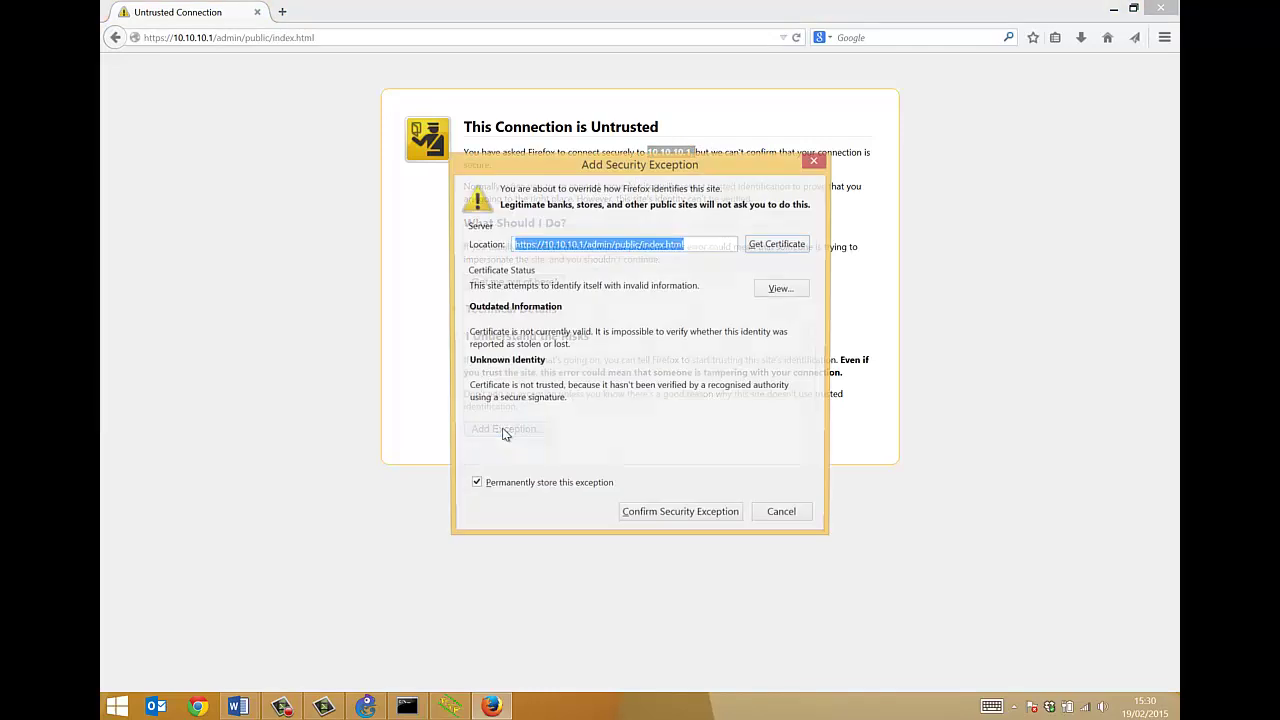
{"action": "left_click", "coordinate": [630, 516]}
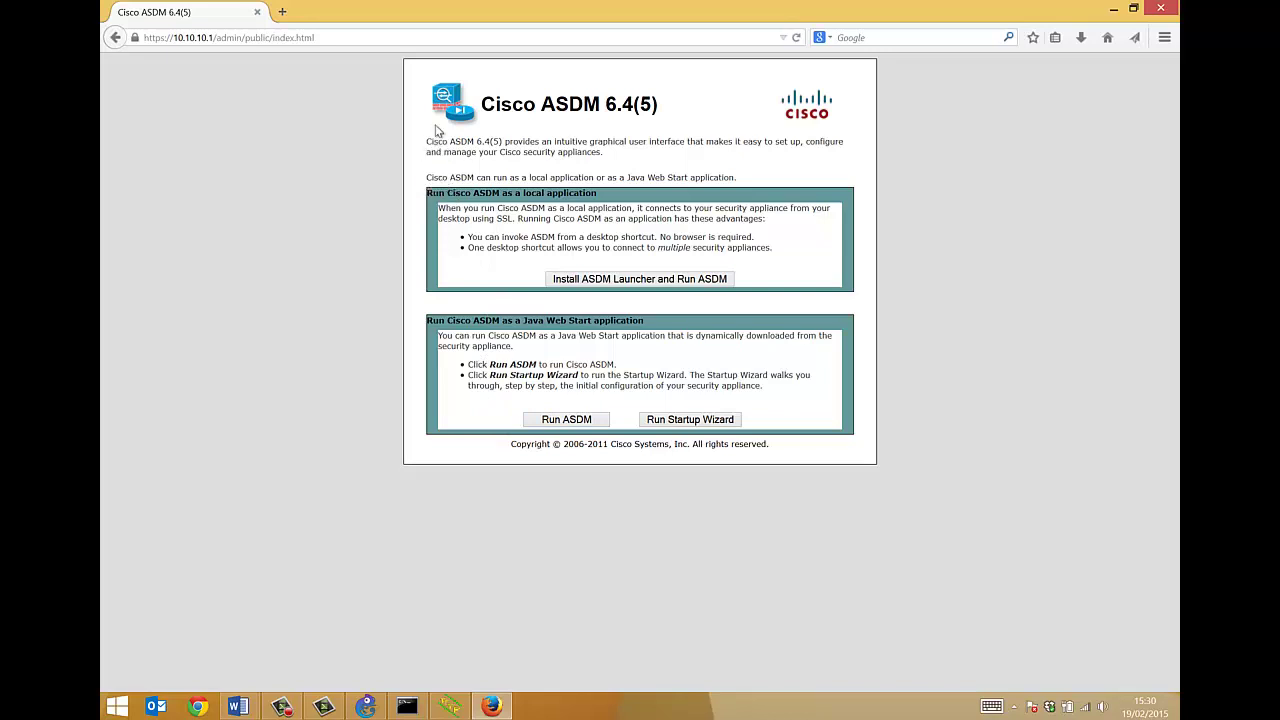
Run ASDM through Java Web Start with asdm.jnlp and accept the certificate warning
{"action": "mouse_move", "coordinate": [462, 117]}
{"action": "left_mouse_down"}
{"action": "mouse_move", "coordinate": [686, 289]}
{"action": "mouse_move", "coordinate": [460, 118]}
{"action": "left_mouse_up"}
{"action": "left_click", "coordinate": [560, 424]}
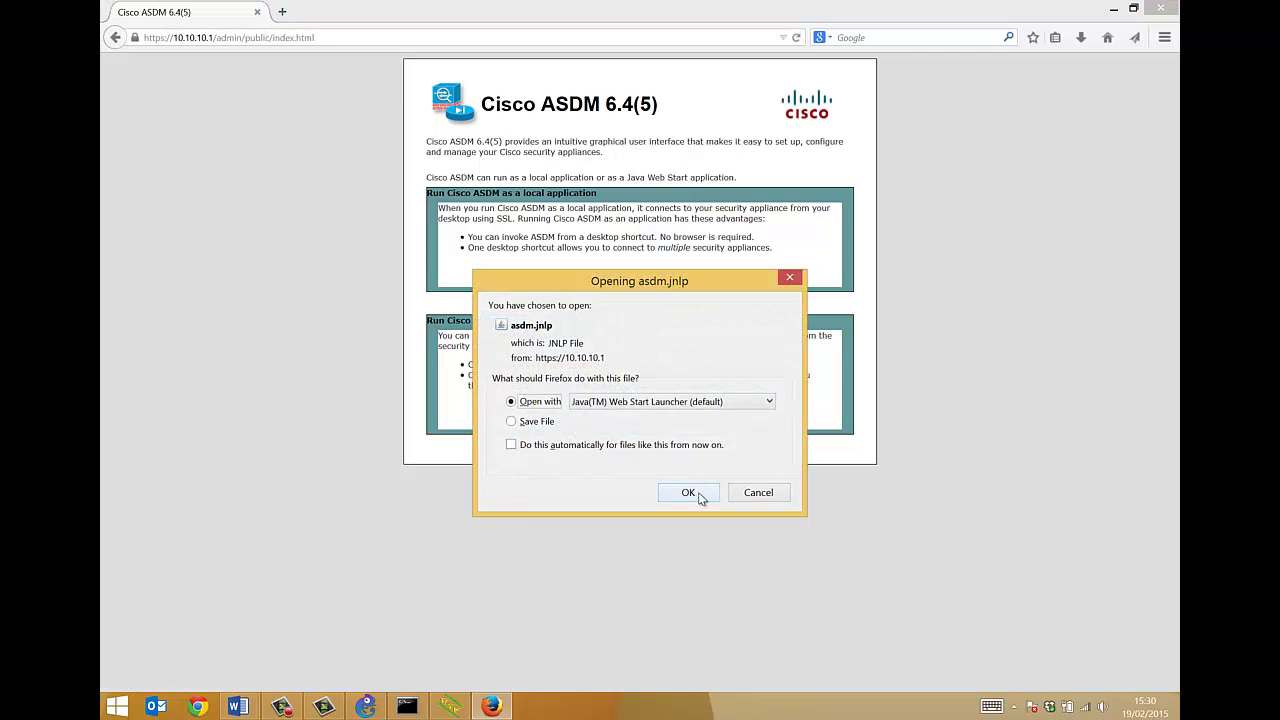
{"action": "left_click", "coordinate": [689, 492]}
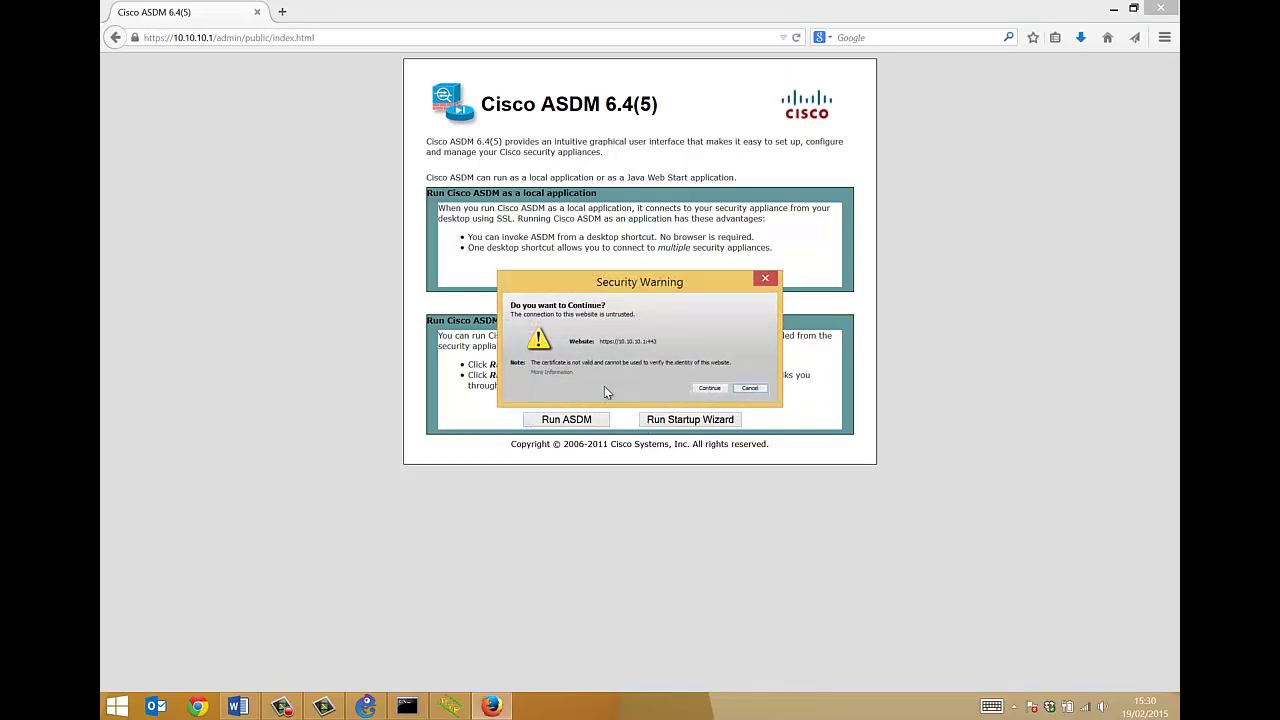
{"action": "left_click", "coordinate": [707, 388]}
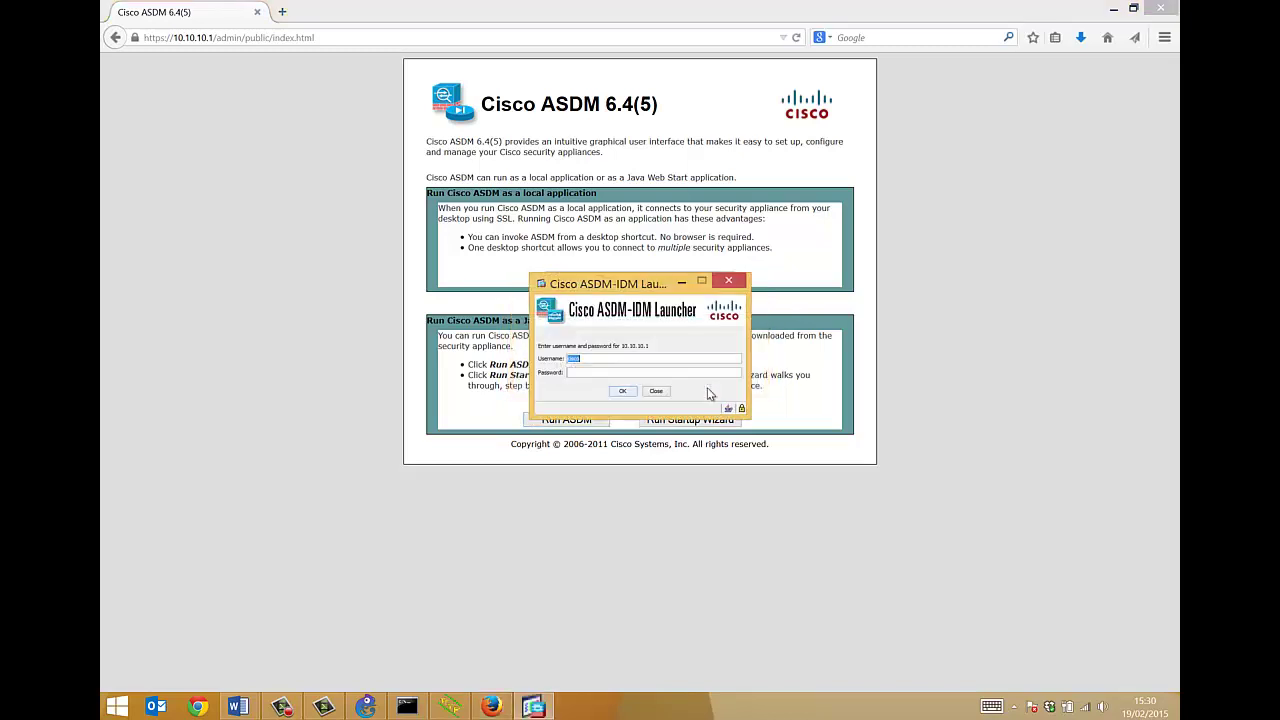
Enter the admin password for 10.10.10.1 in the ASDM-IDM Launcher, fixing a typo
{"action": "left_click_drag", "start_coordinate": [571, 289], "coordinate": [558, 400]}
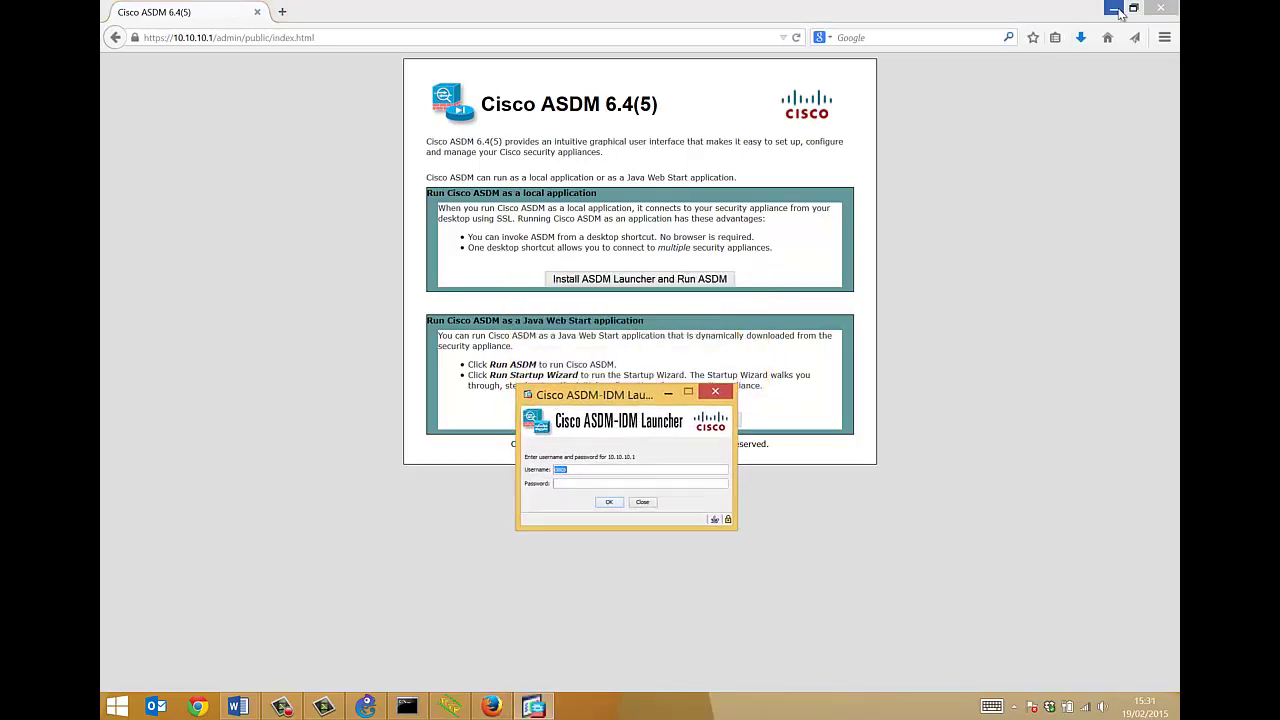
{"action": "left_click", "coordinate": [586, 470]}
{"action": "key", "text": "ctrl+a"}
{"action": "type", "text": "cisco1234"}
{"action": "key", "text": "BackSpace"}
{"action": "key", "text": "BackSpace"}
{"action": "key", "text": "BackSpace"}
{"action": "key", "text": "BackSpace"}
{"action": "key", "text": "BackSpace"}
{"action": "key", "text": "BackSpace"}
{"action": "key", "text": "BackSpace"}
{"action": "key", "text": "BackSpace"}
{"action": "key", "text": "BackSpace"}
{"action": "type", "text": "cisco123"}
Log in to ASDM and glance at the Firewall and Device dashboards
{"action": "left_click", "coordinate": [609, 501]}
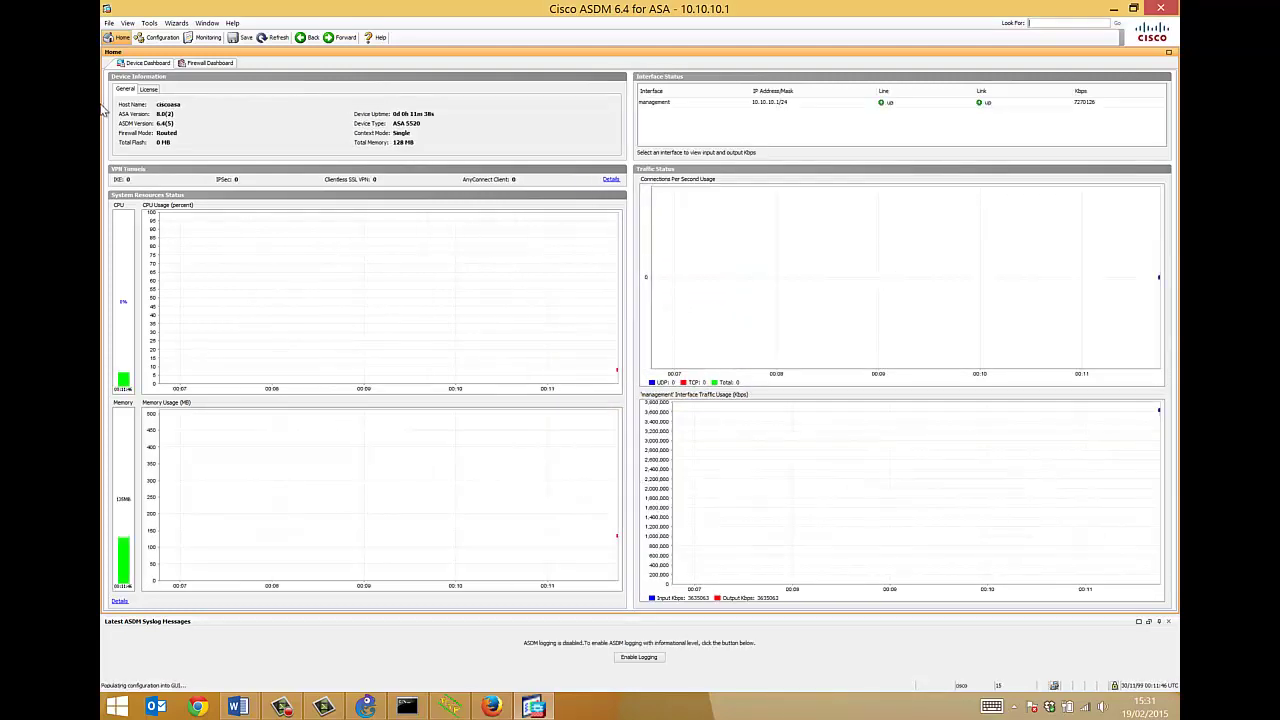
{"action": "left_click", "coordinate": [209, 63]}
{"action": "left_click", "coordinate": [158, 64]}
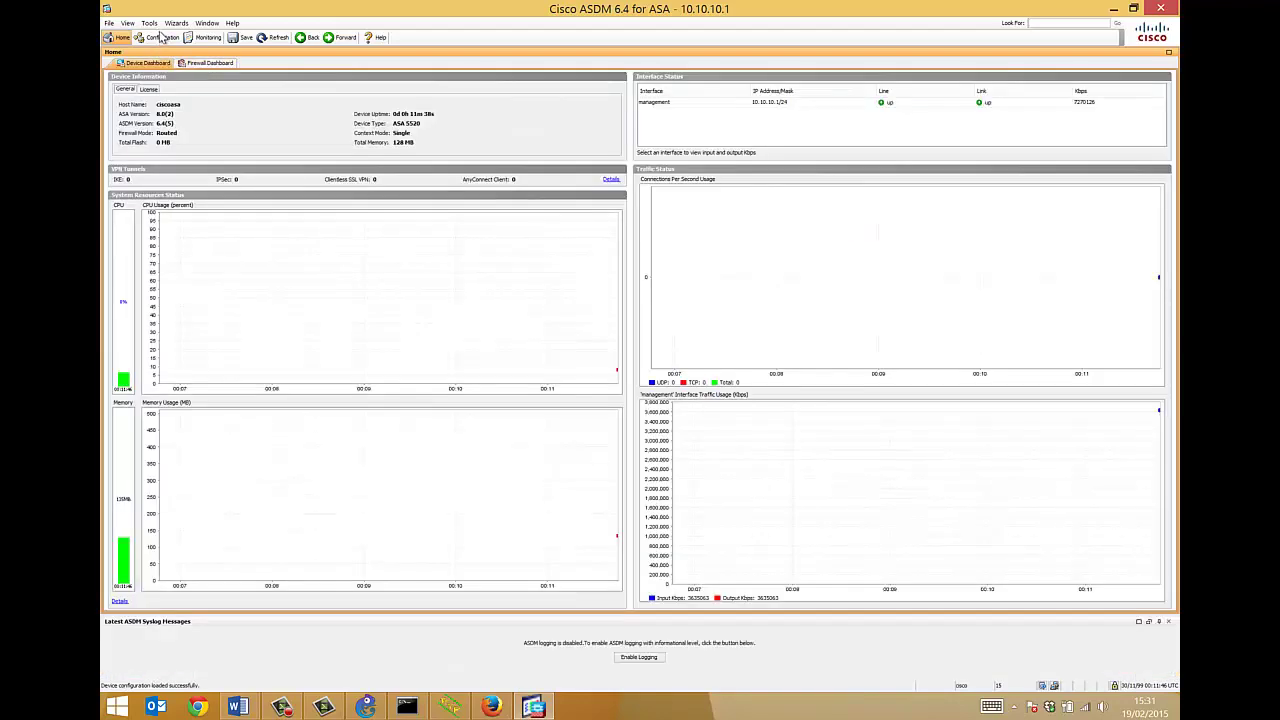
Show Configuration > Firewall > Access Rules and restore the ASDM window to a smaller size
{"action": "left_click", "coordinate": [161, 37]}
{"action": "left_click", "coordinate": [109, 78]}
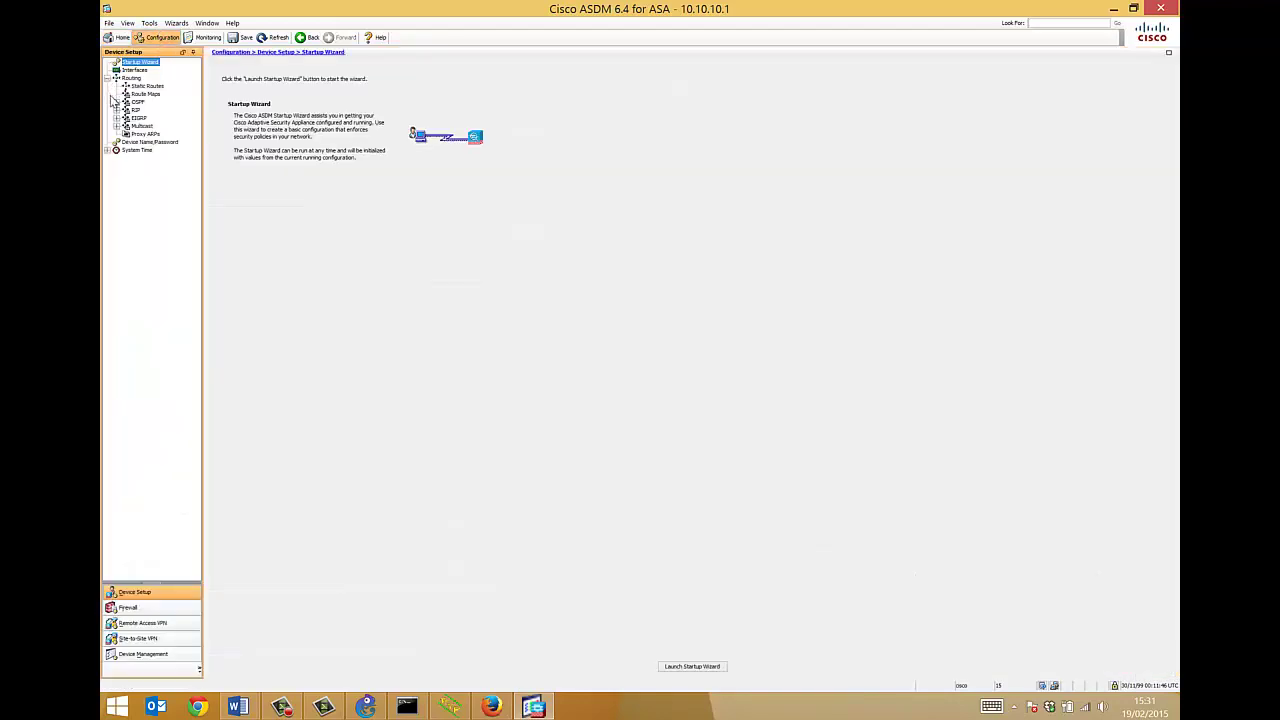
{"action": "left_click", "coordinate": [130, 607]}
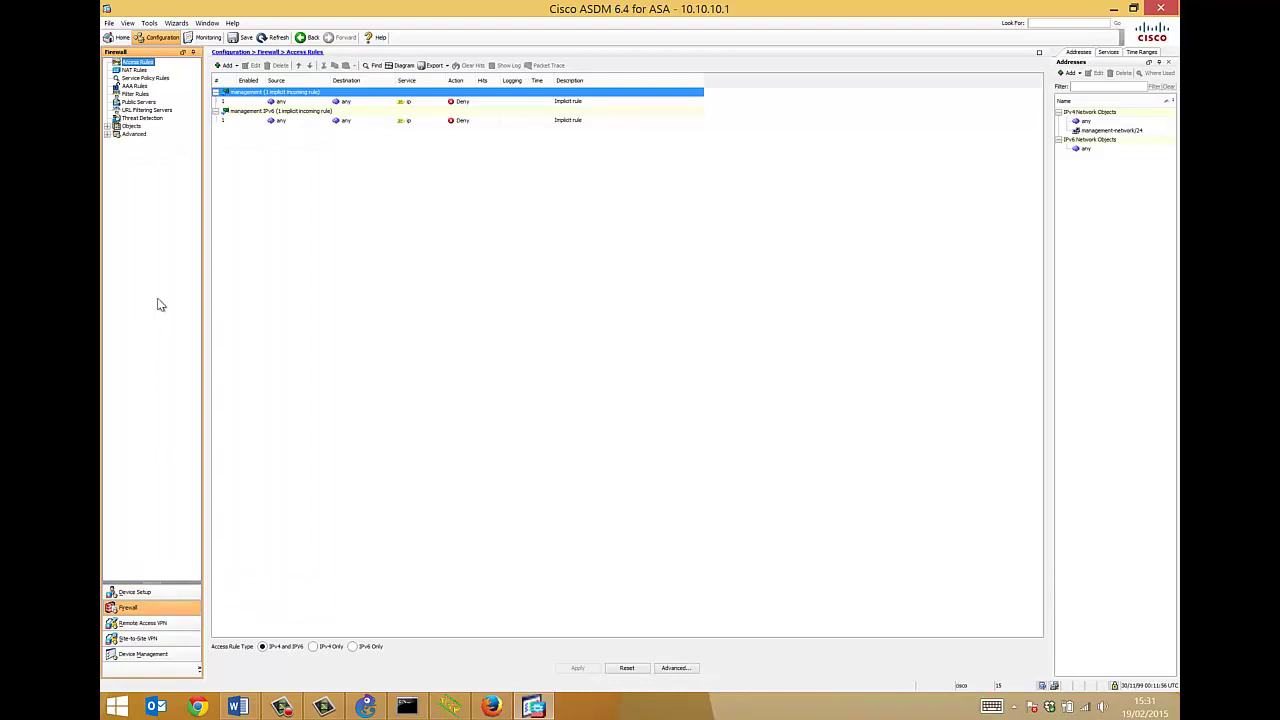
{"action": "left_click", "coordinate": [131, 70]}
{"action": "left_click", "coordinate": [129, 63]}
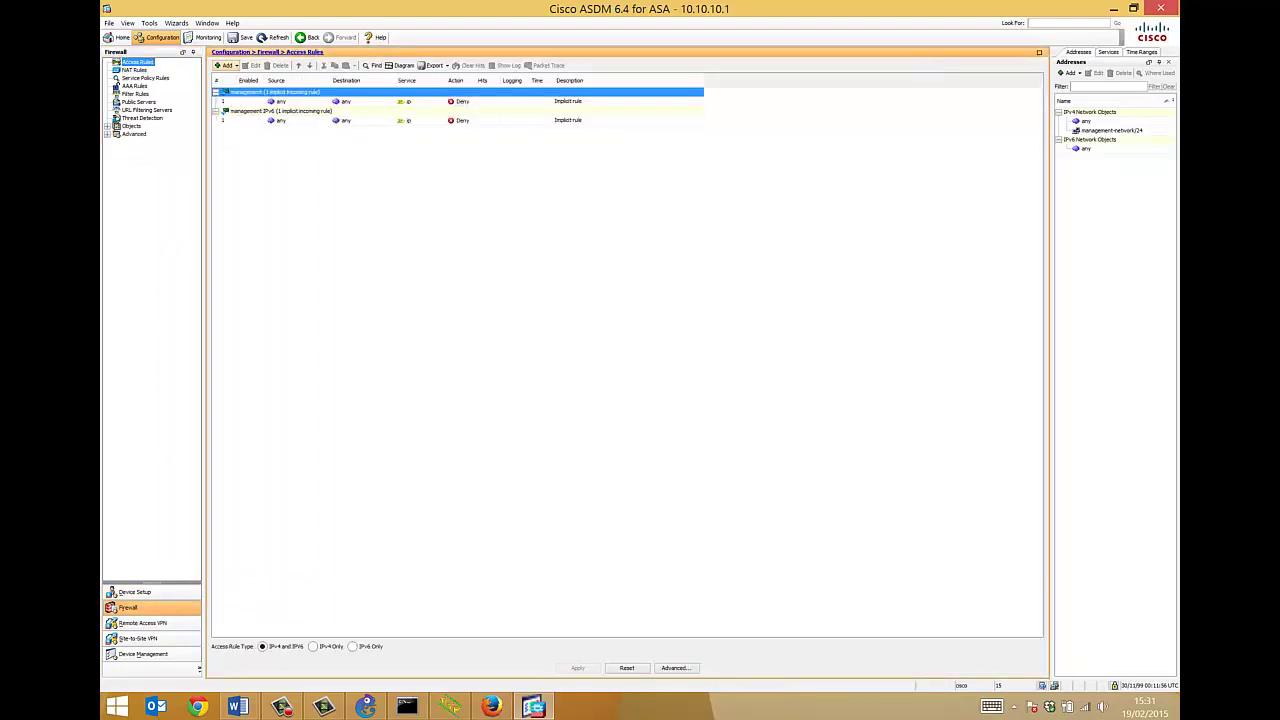
{"action": "left_click", "coordinate": [1133, 8]}
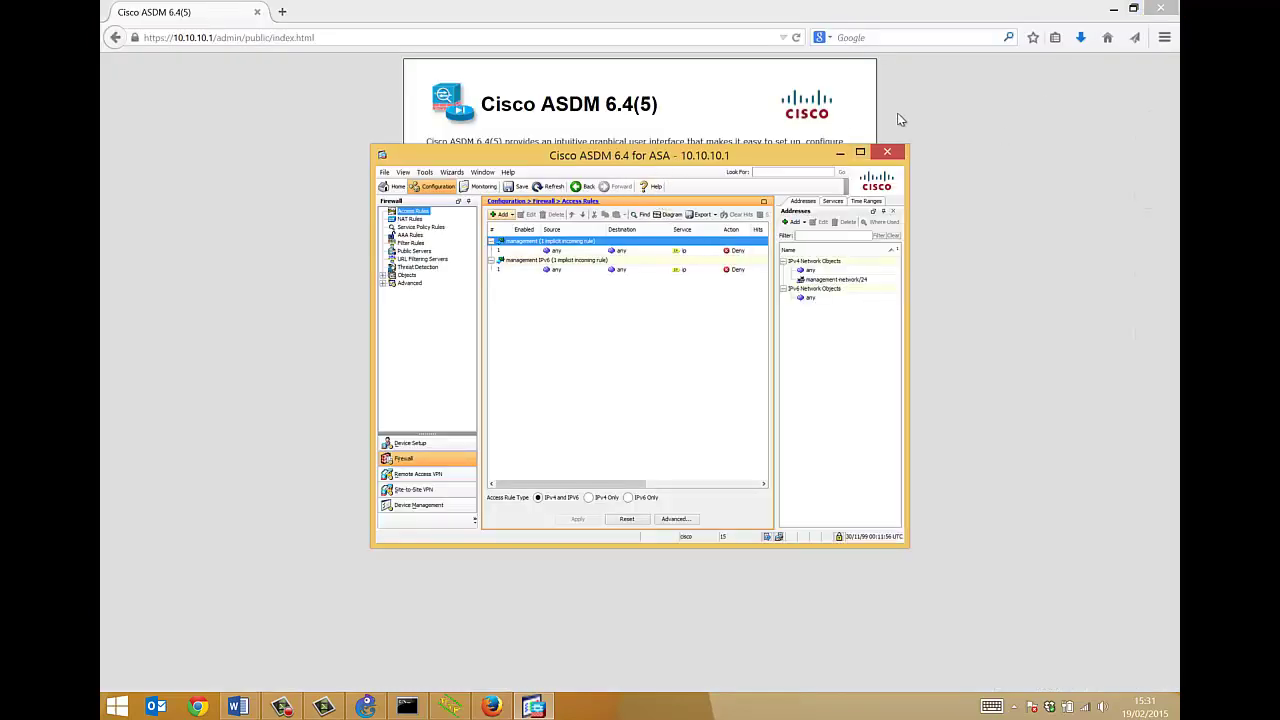